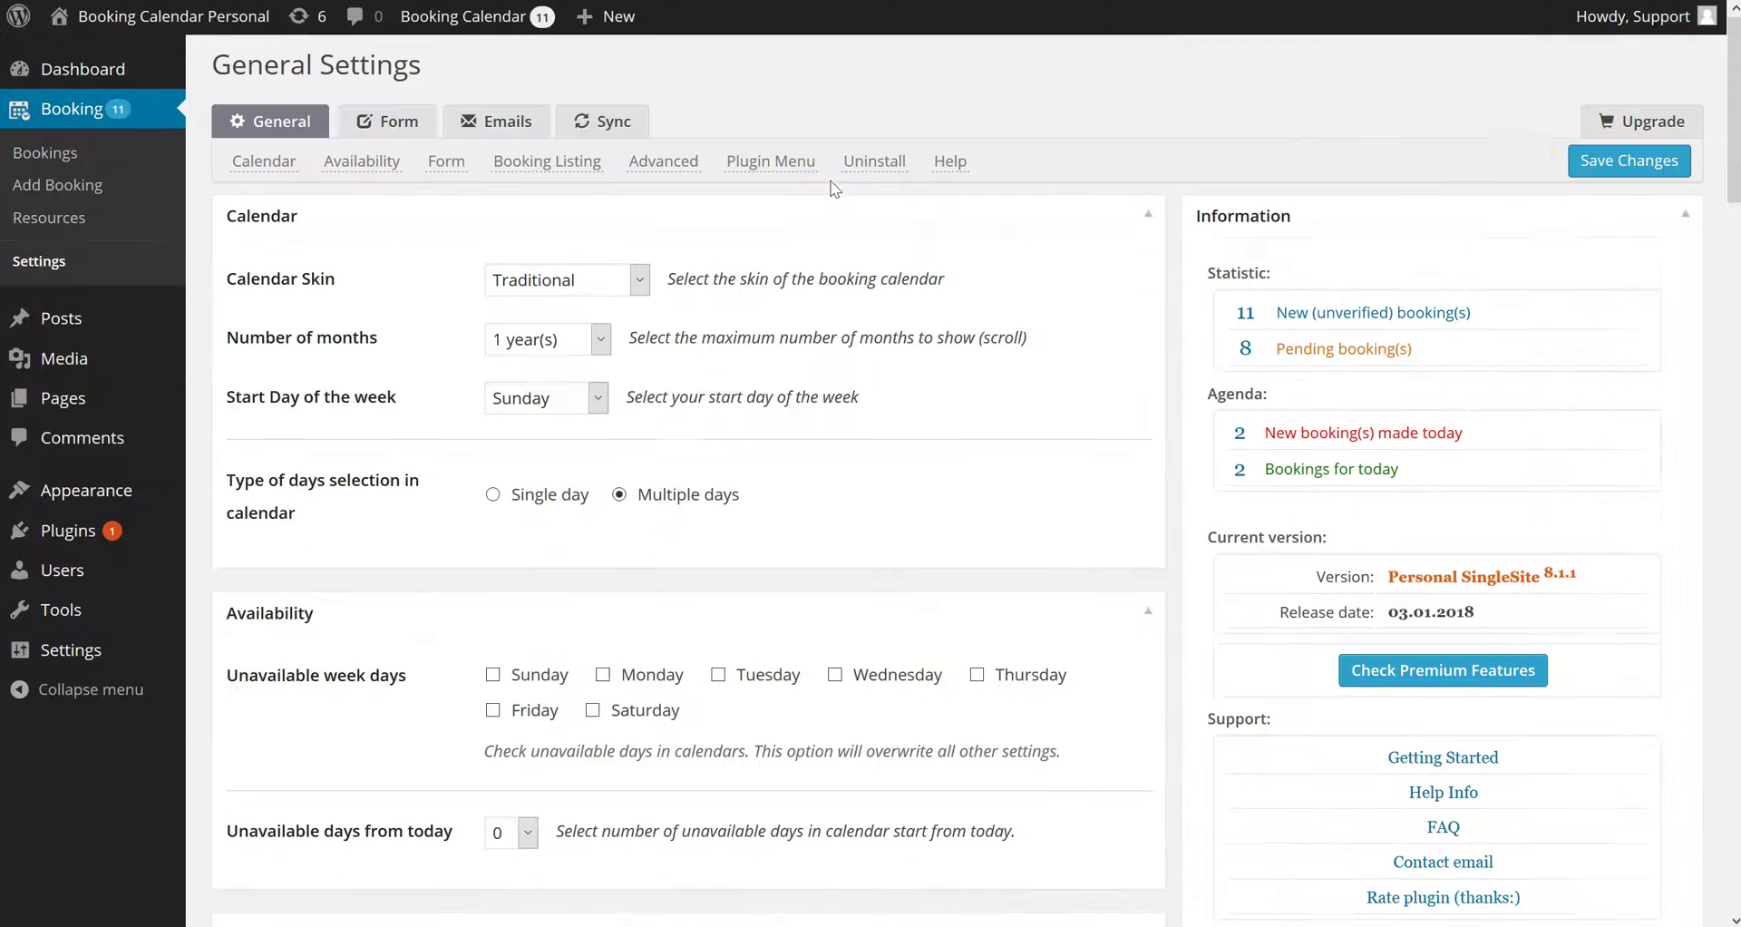
# Save the Booking Calendar General settings without changes
pyautogui.click(1642, 160)
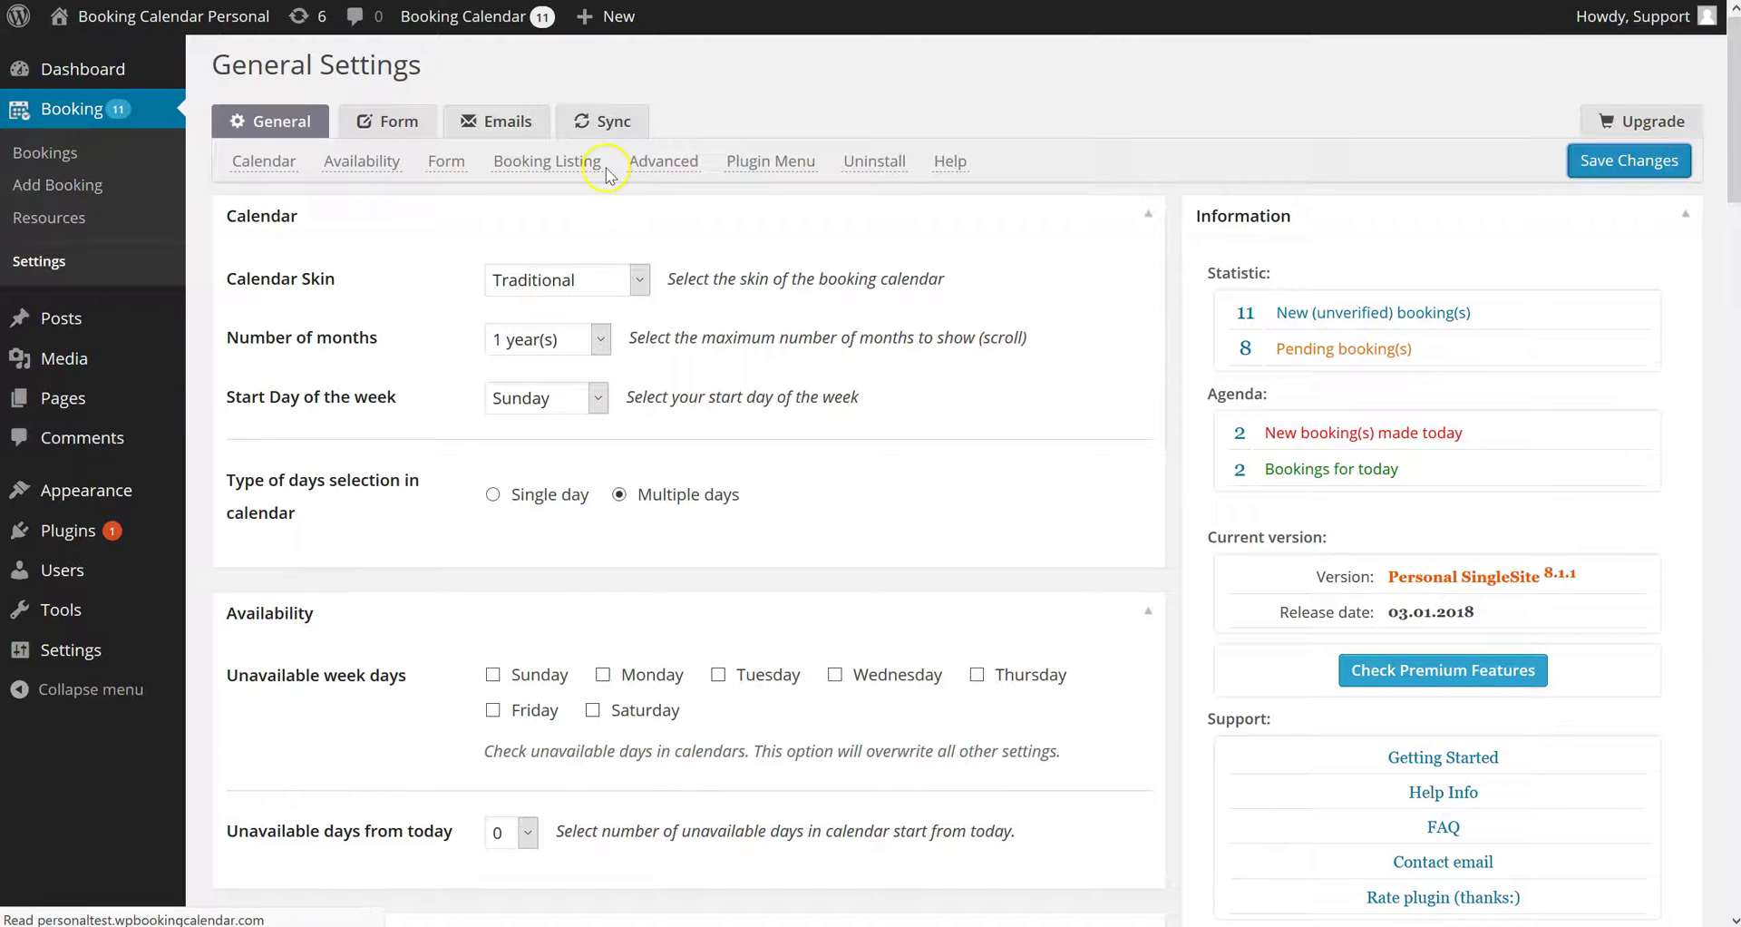
# Reset both the booking form and its field content to the Standard template
pyautogui.click(410, 124)
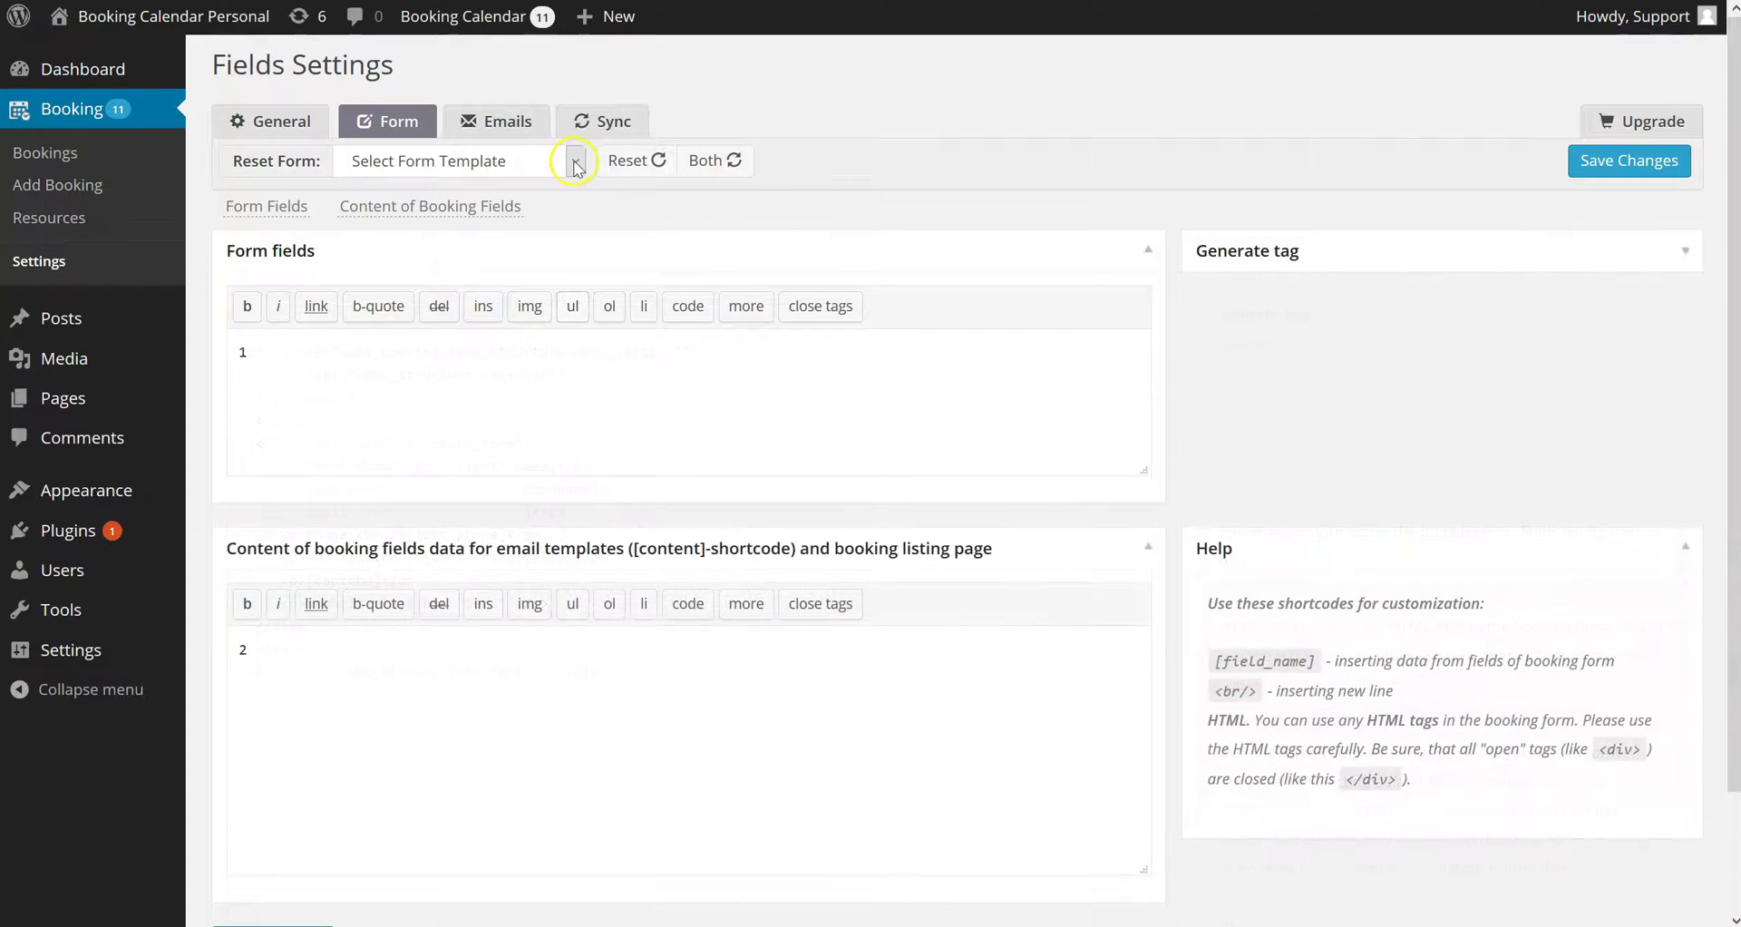
pyautogui.click(575, 160)
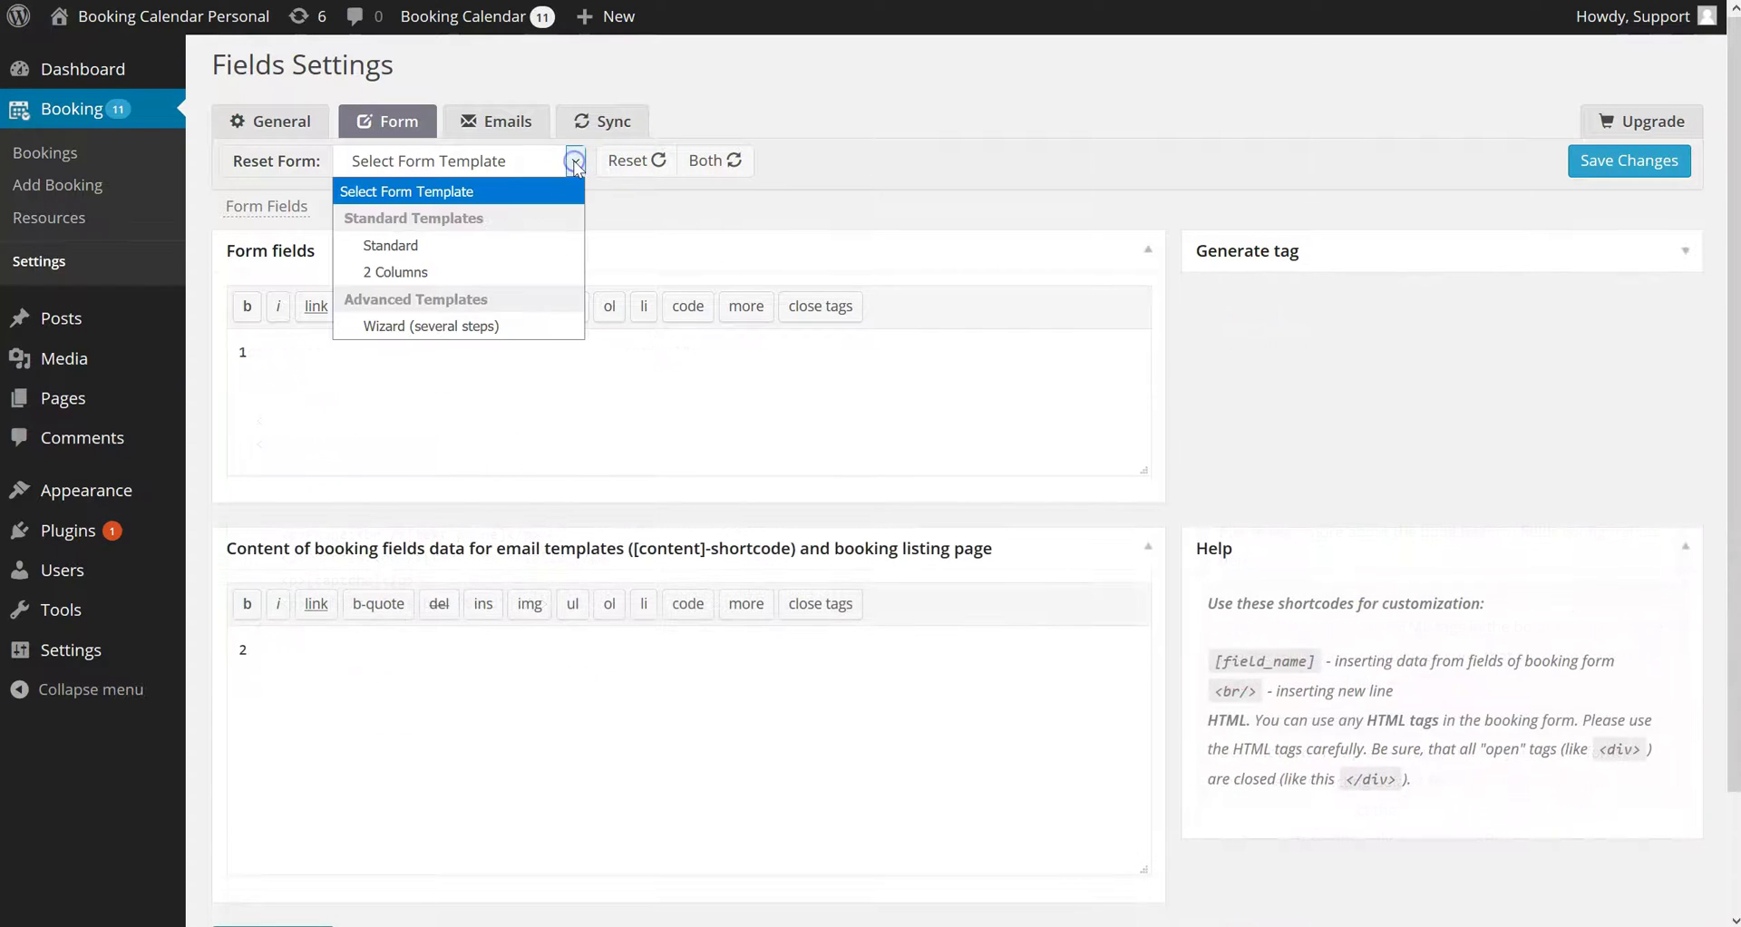
pyautogui.click(392, 246)
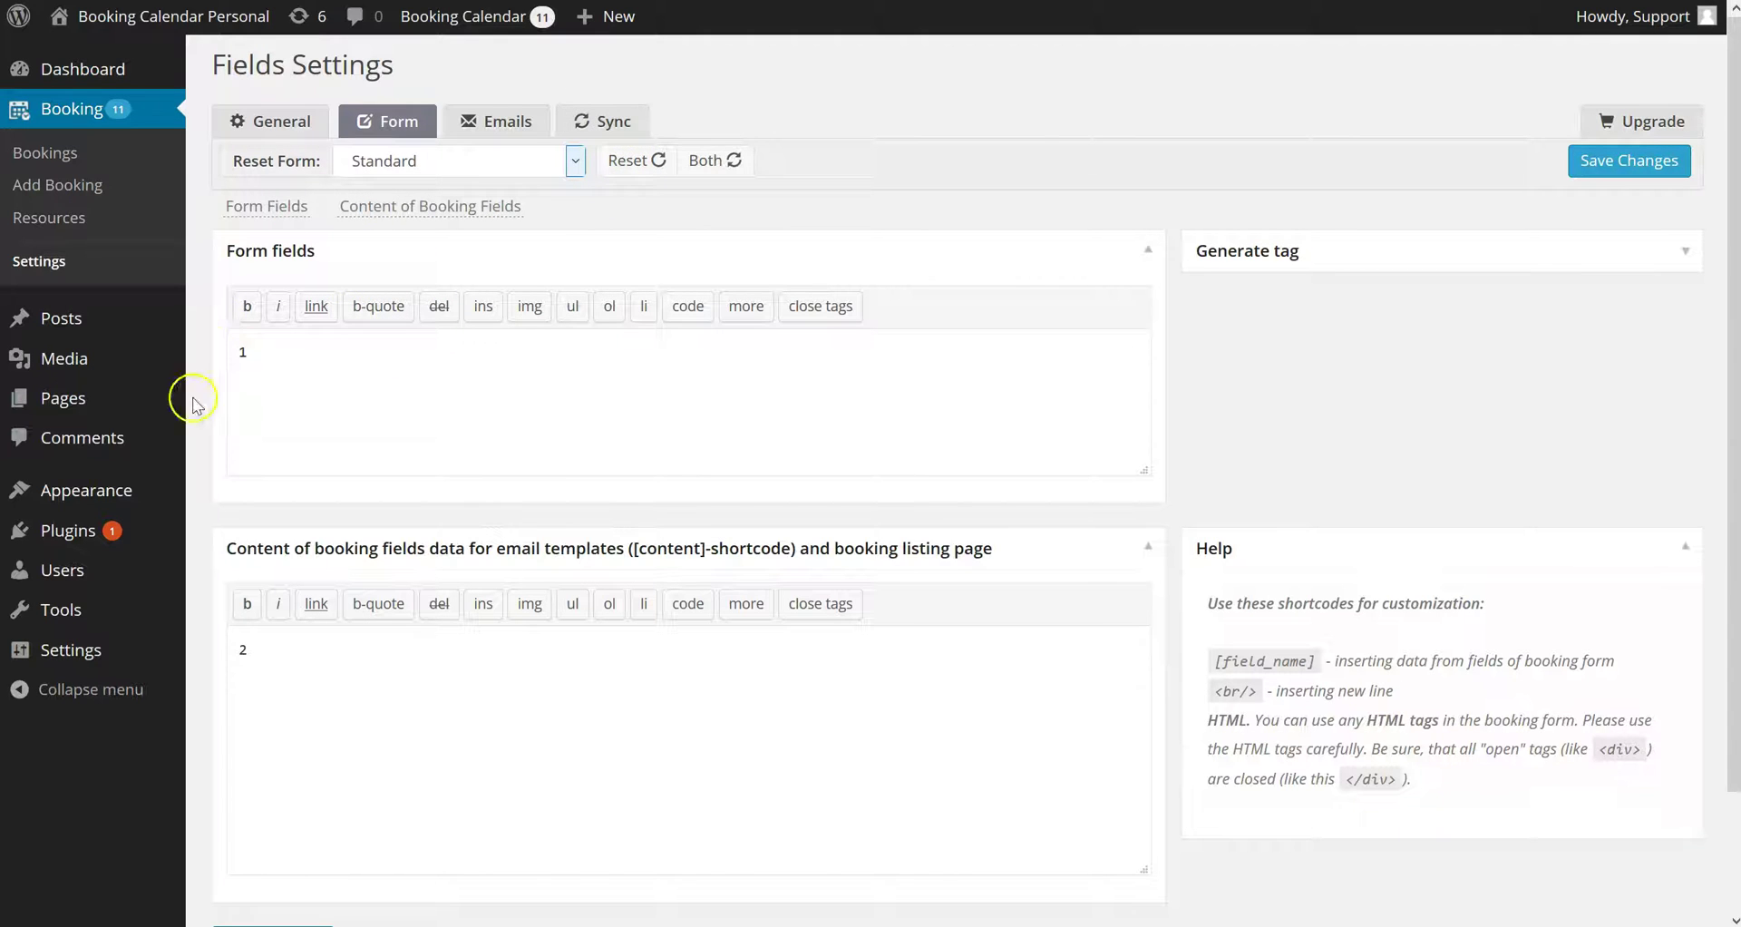
pyautogui.click(622, 165)
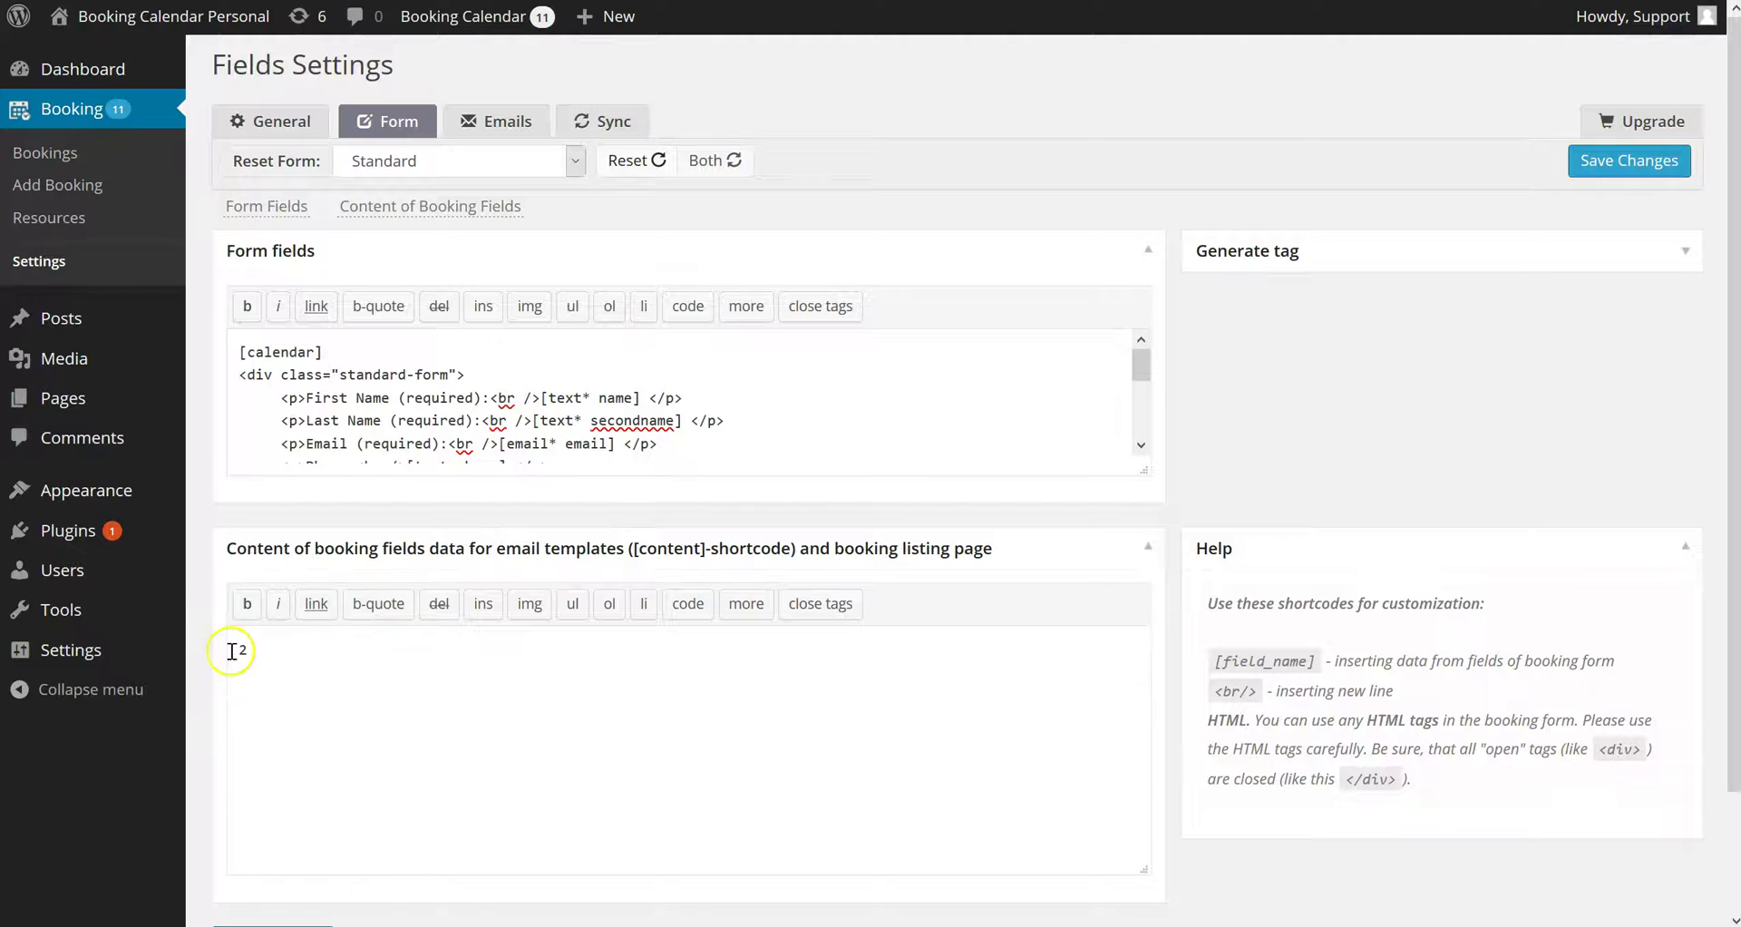
pyautogui.hotkey('ctrl', 'a')
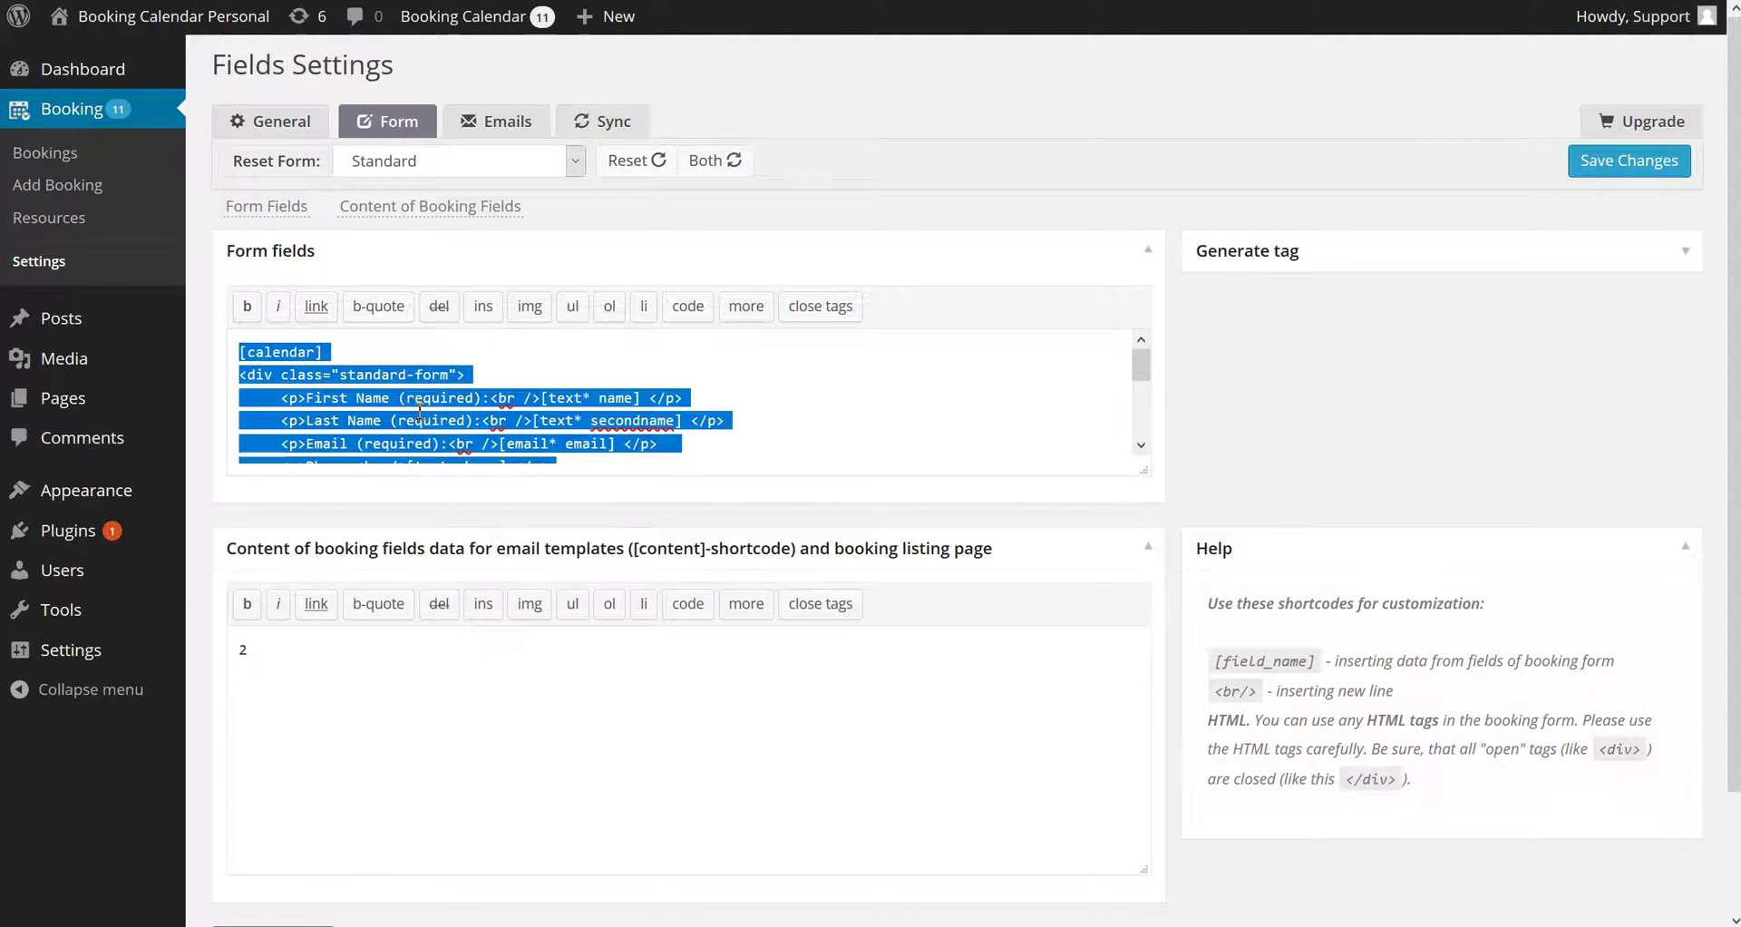
pyautogui.write('1')
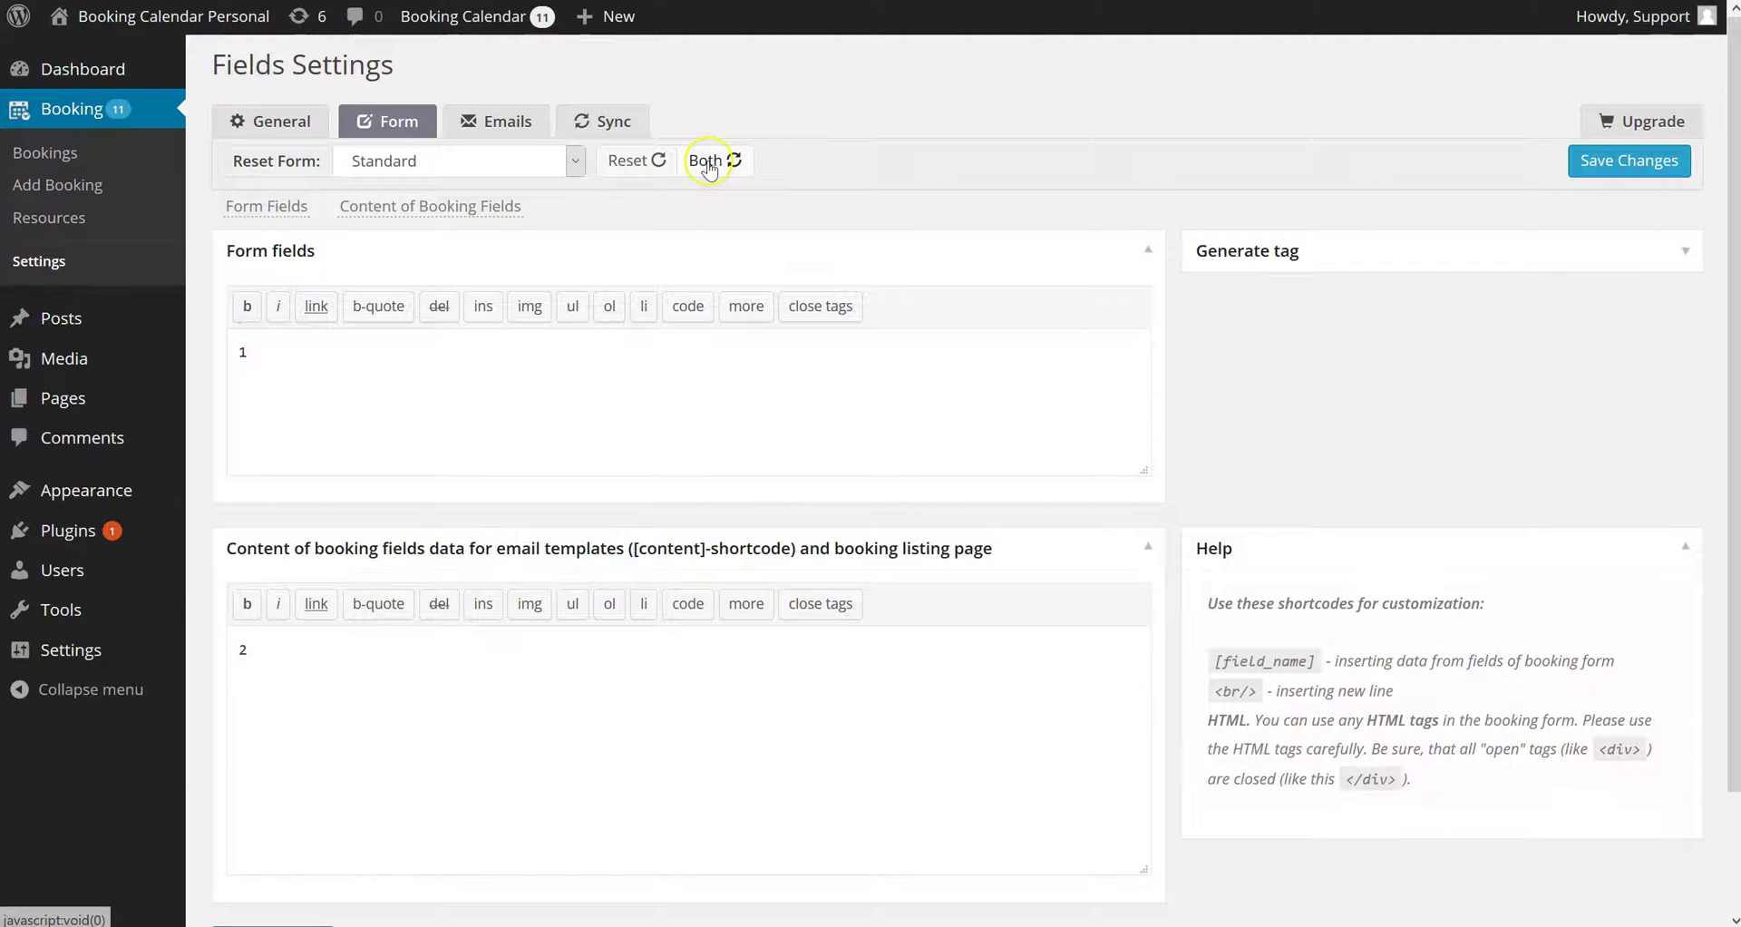
pyautogui.click(707, 162)
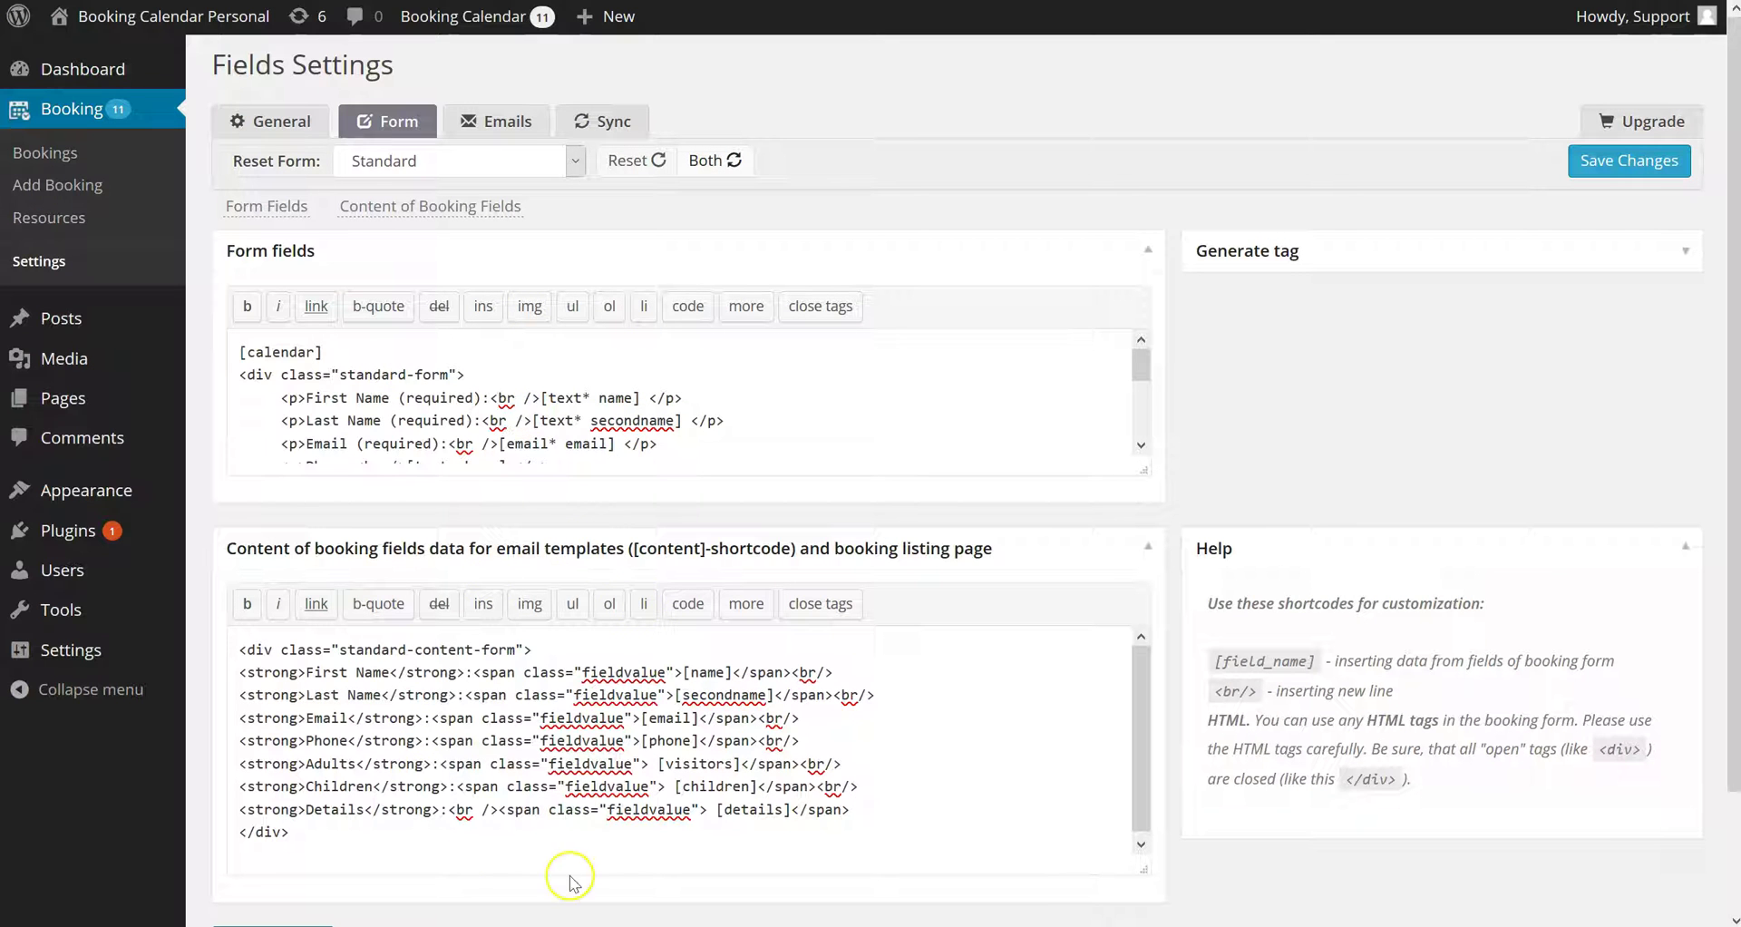
# Save the Standard form and scroll through it on the Add Booking page
pyautogui.click(1687, 254)
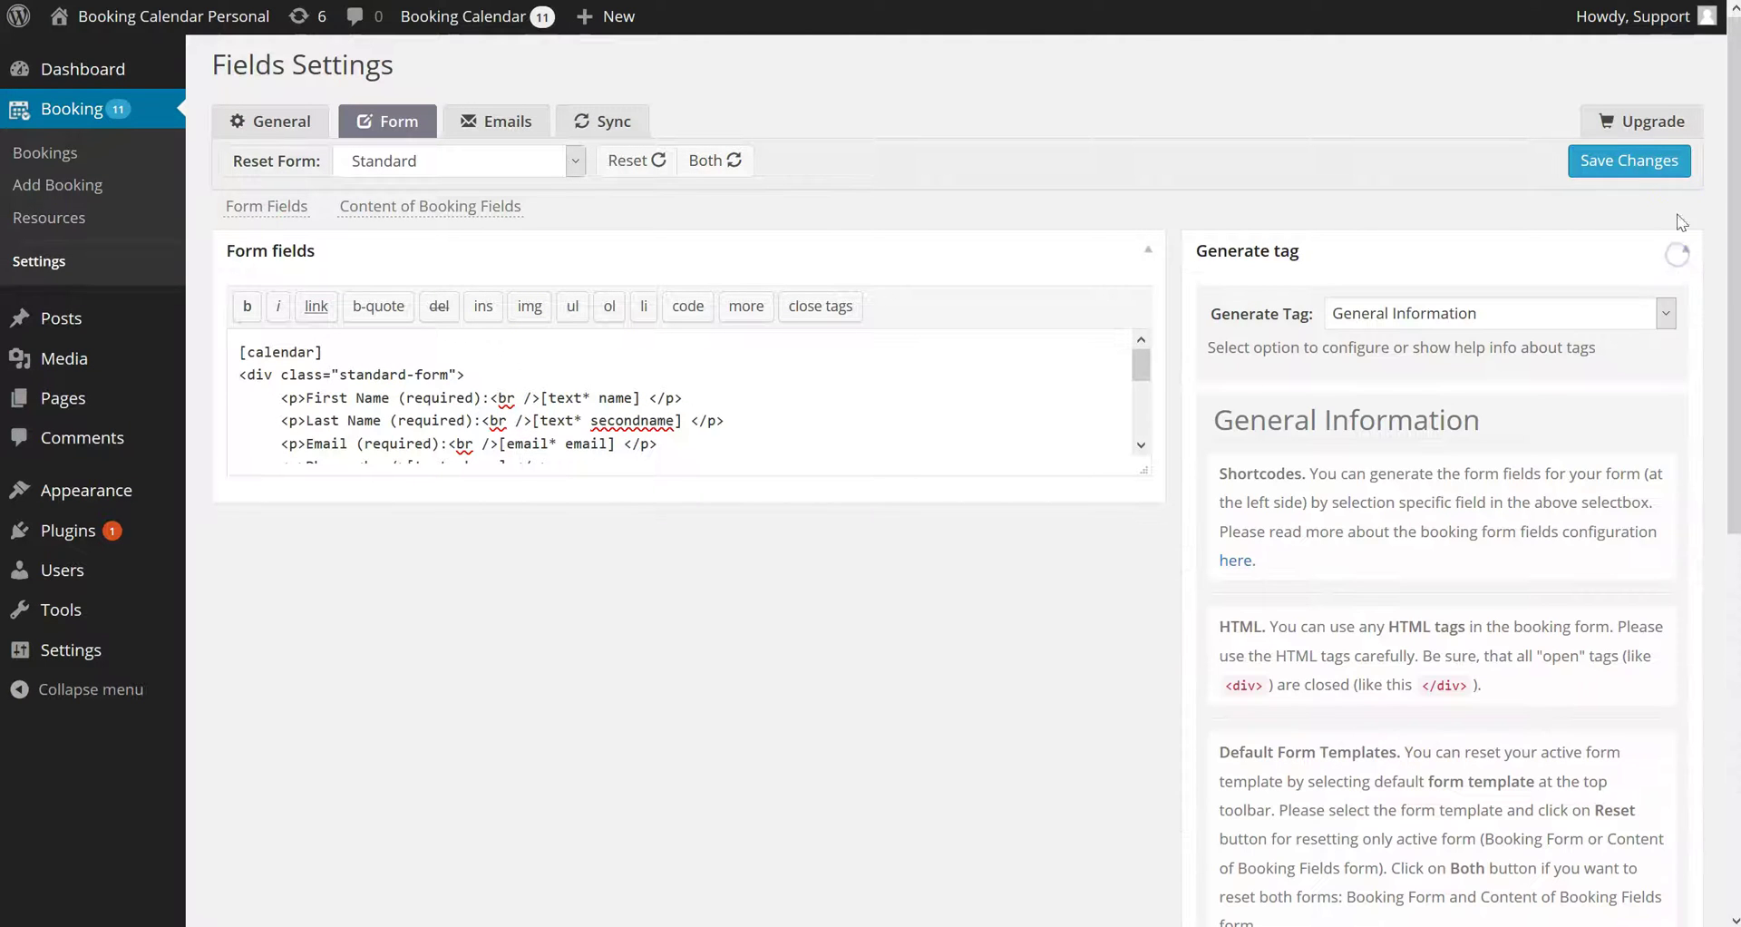
pyautogui.click(1642, 161)
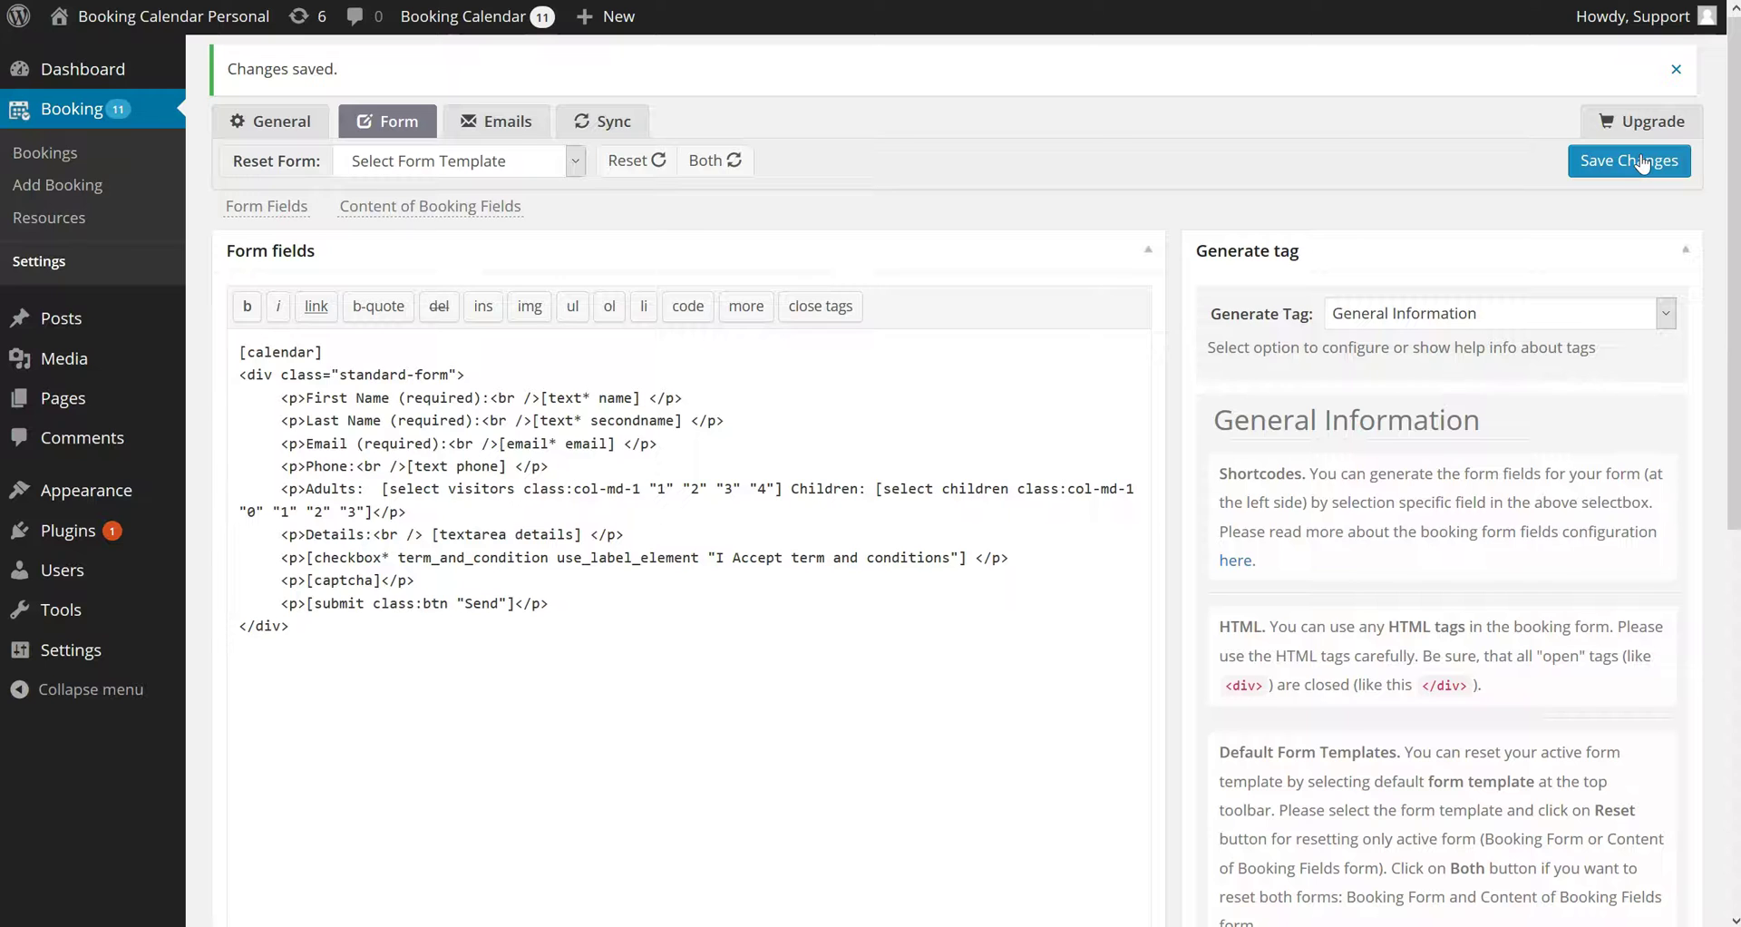
pyautogui.scroll(-8, 1421, 555)
pyautogui.scroll(8, 1422, 555)
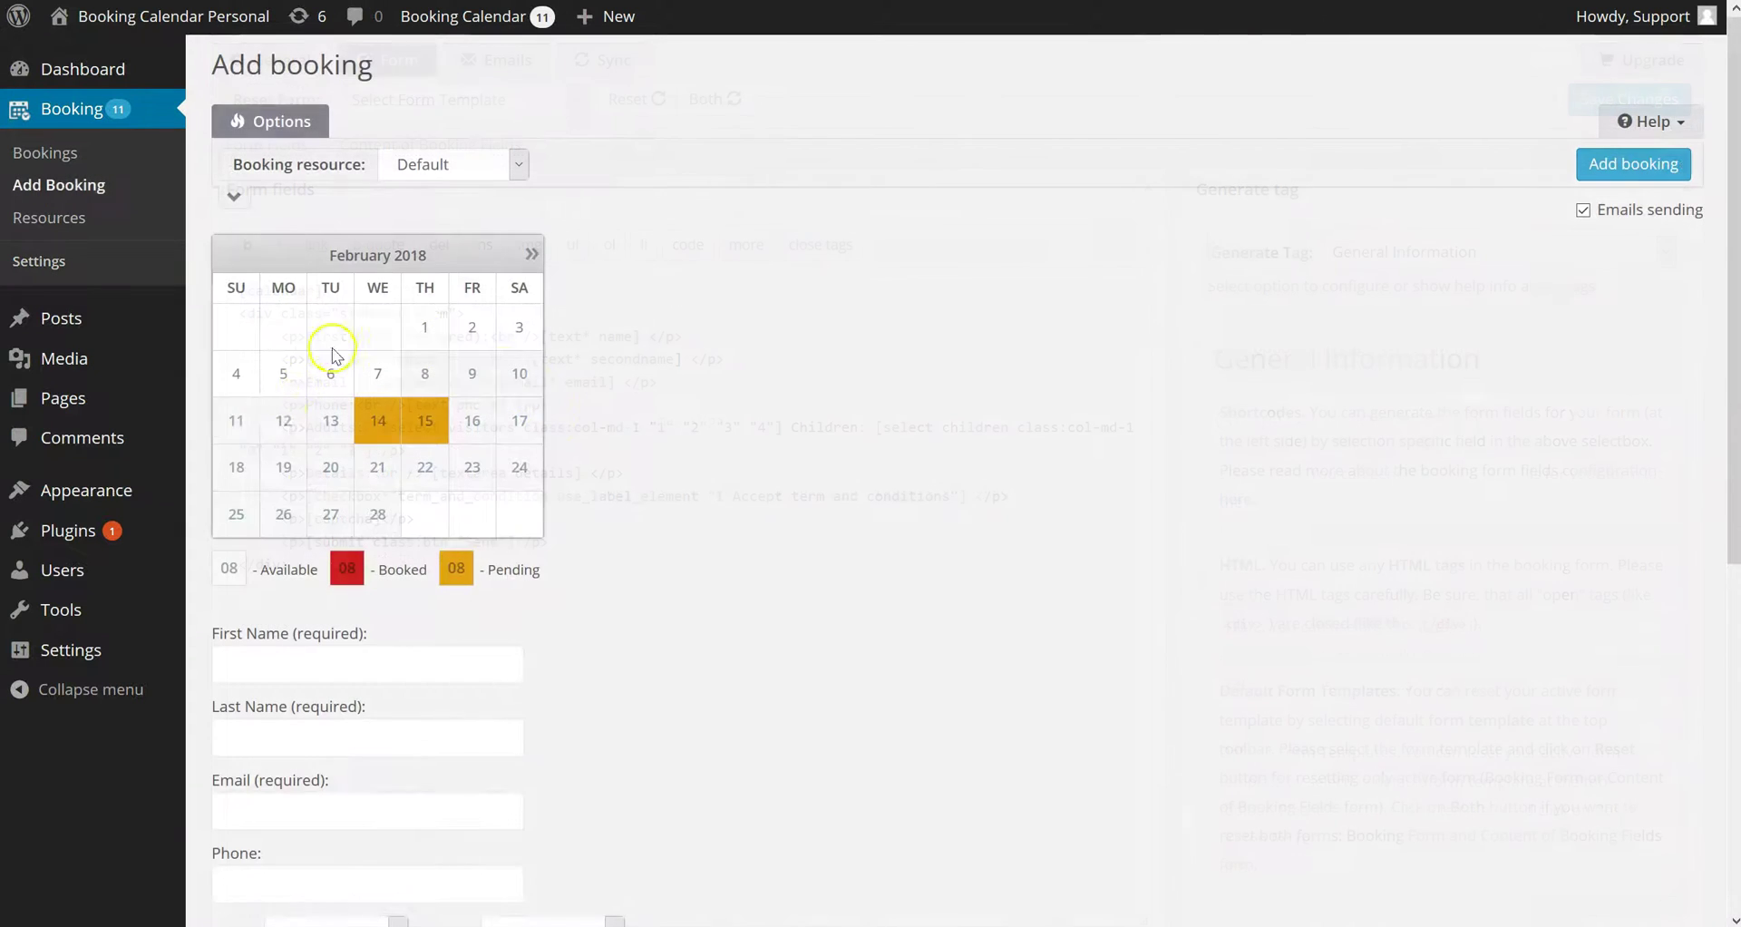
pyautogui.scroll(-6, 633, 456)
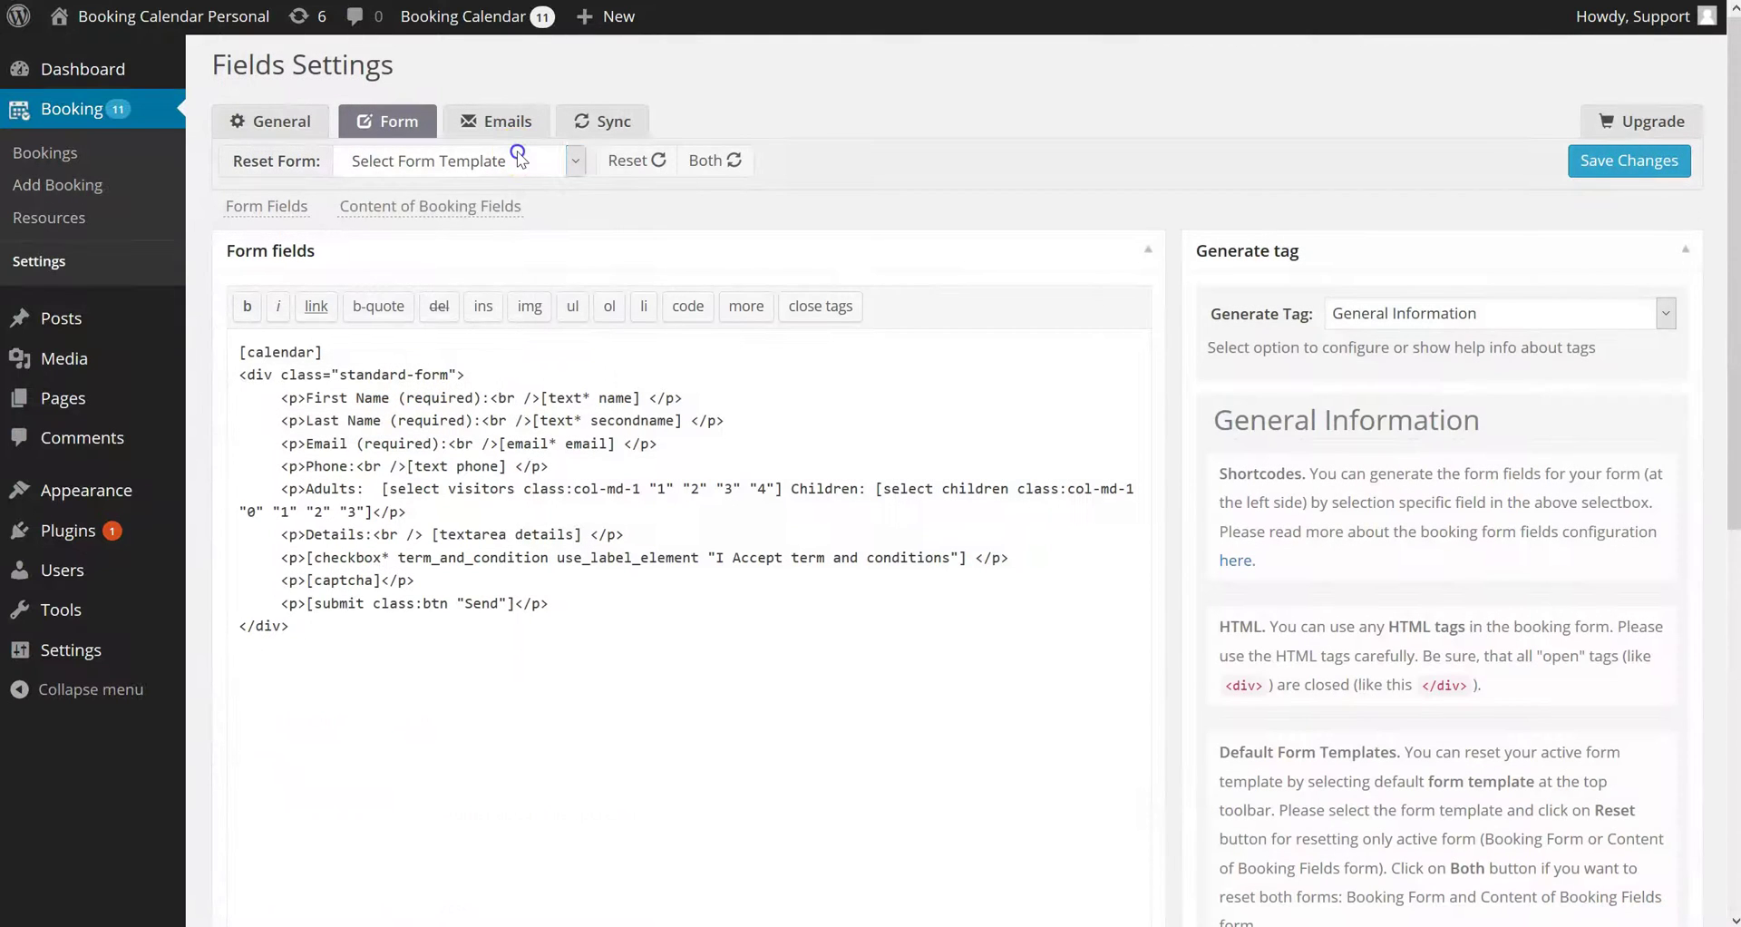
# Reset both forms to the 2 Columns template and save
pyautogui.click(522, 160)
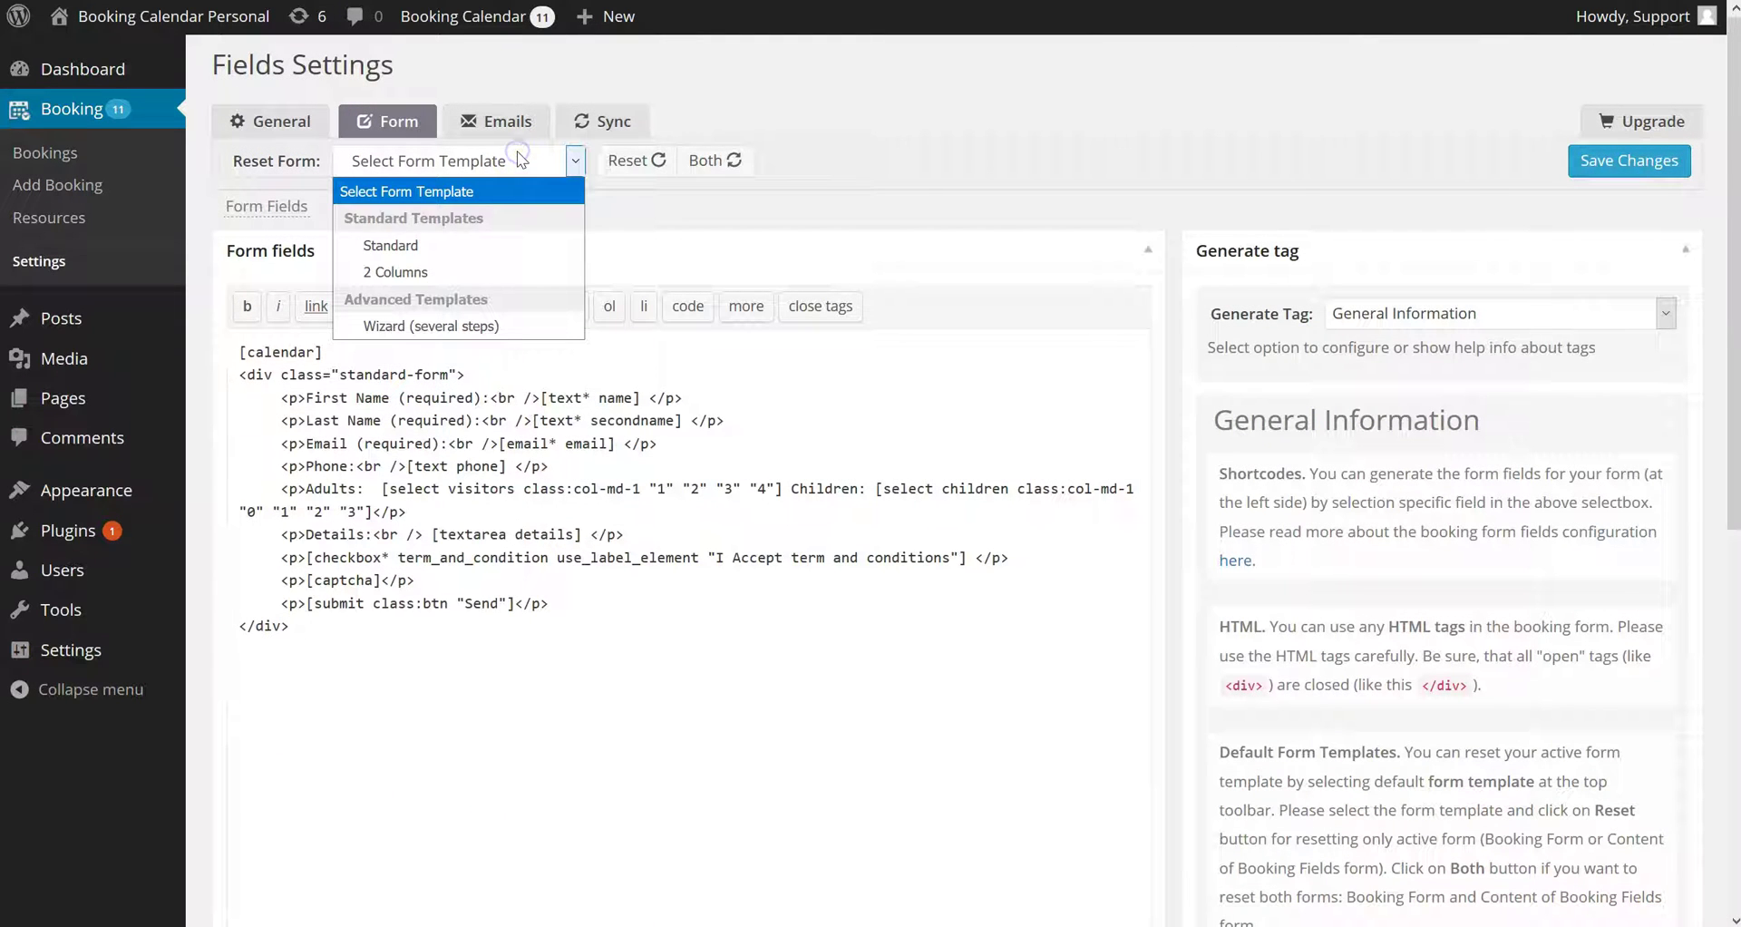
pyautogui.click(413, 271)
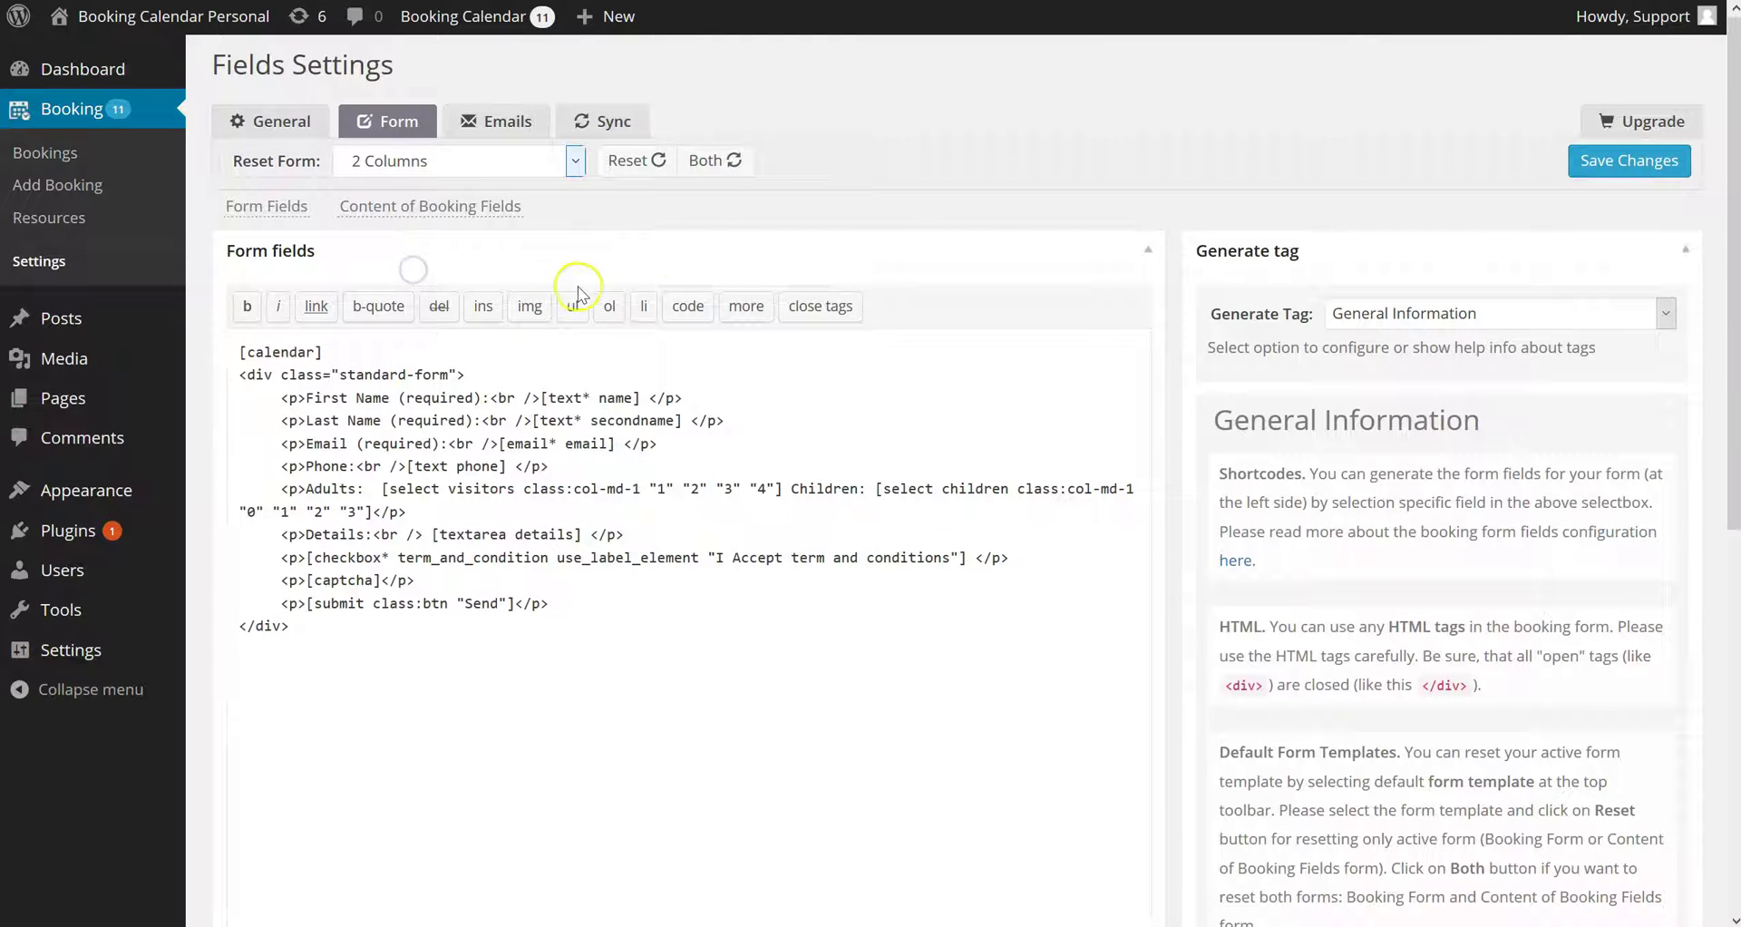
pyautogui.click(711, 169)
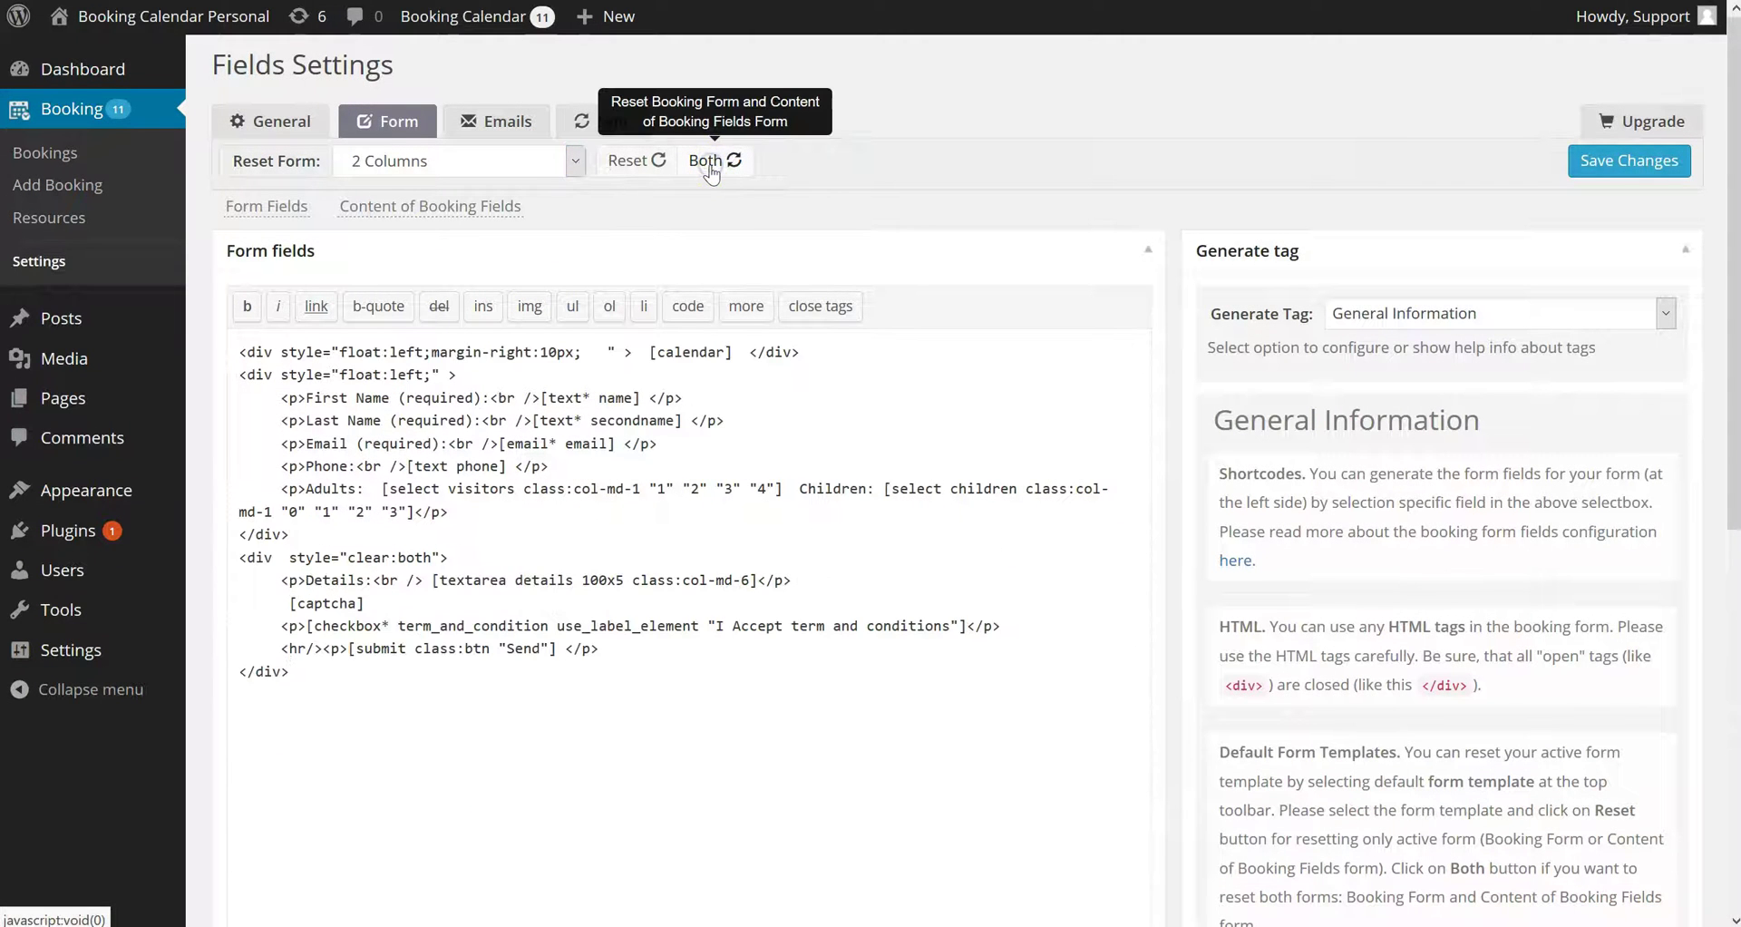
pyautogui.click(711, 169)
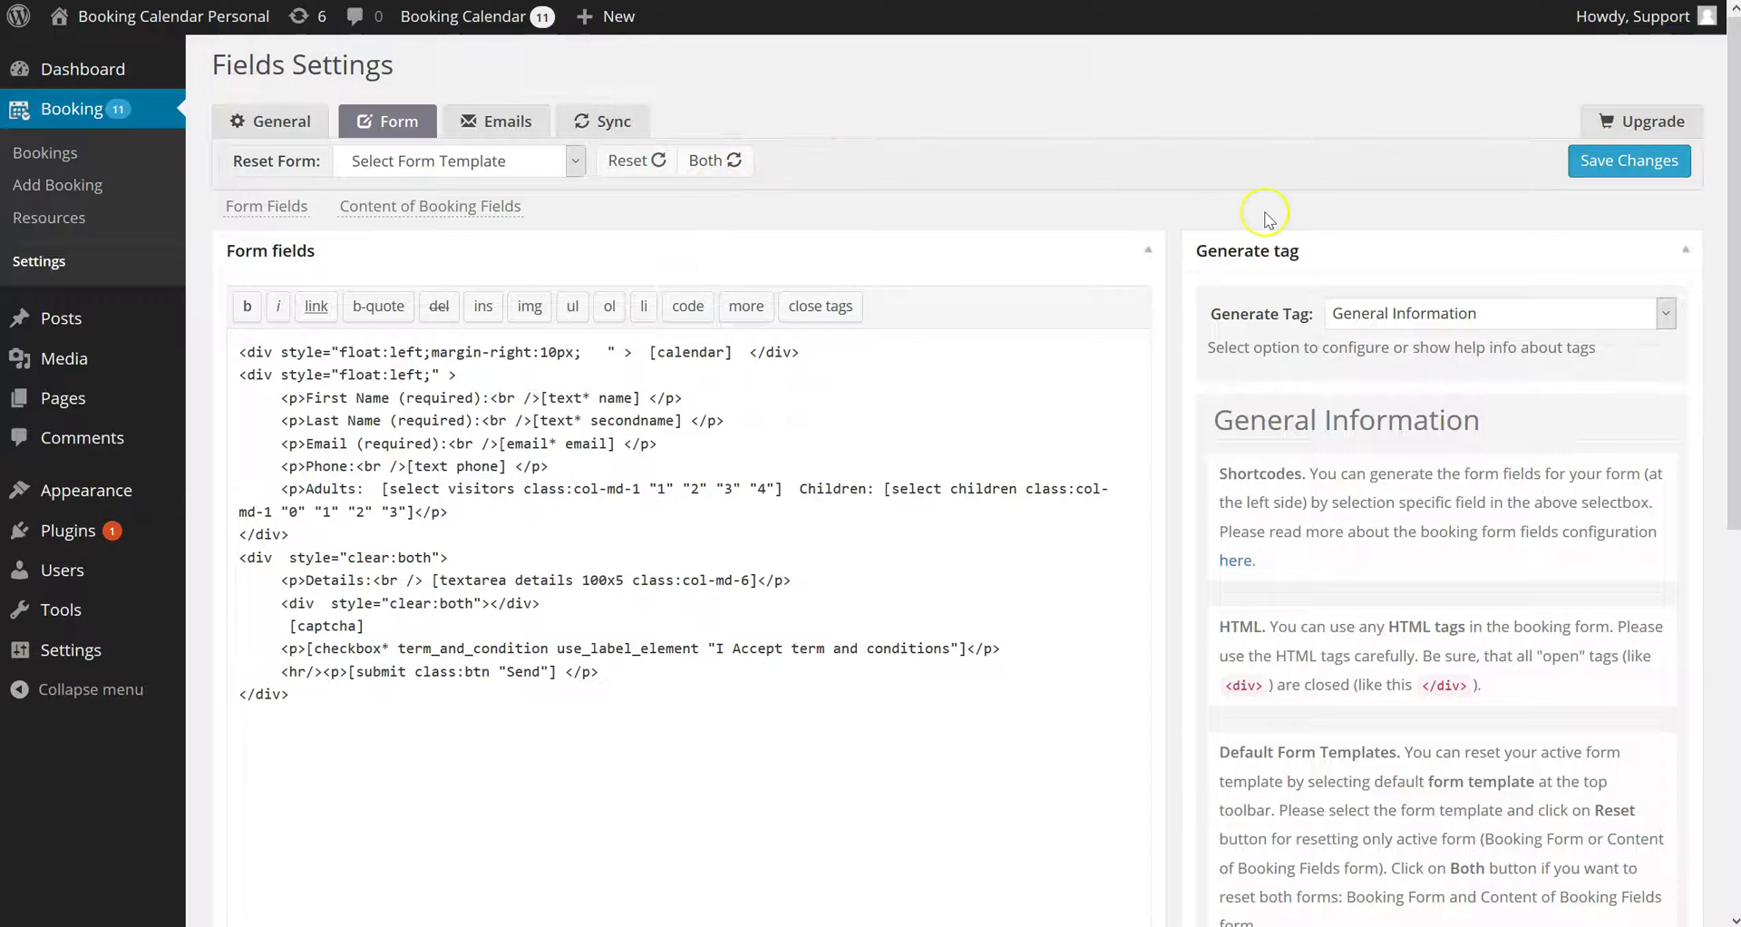
pyautogui.click(1572, 173)
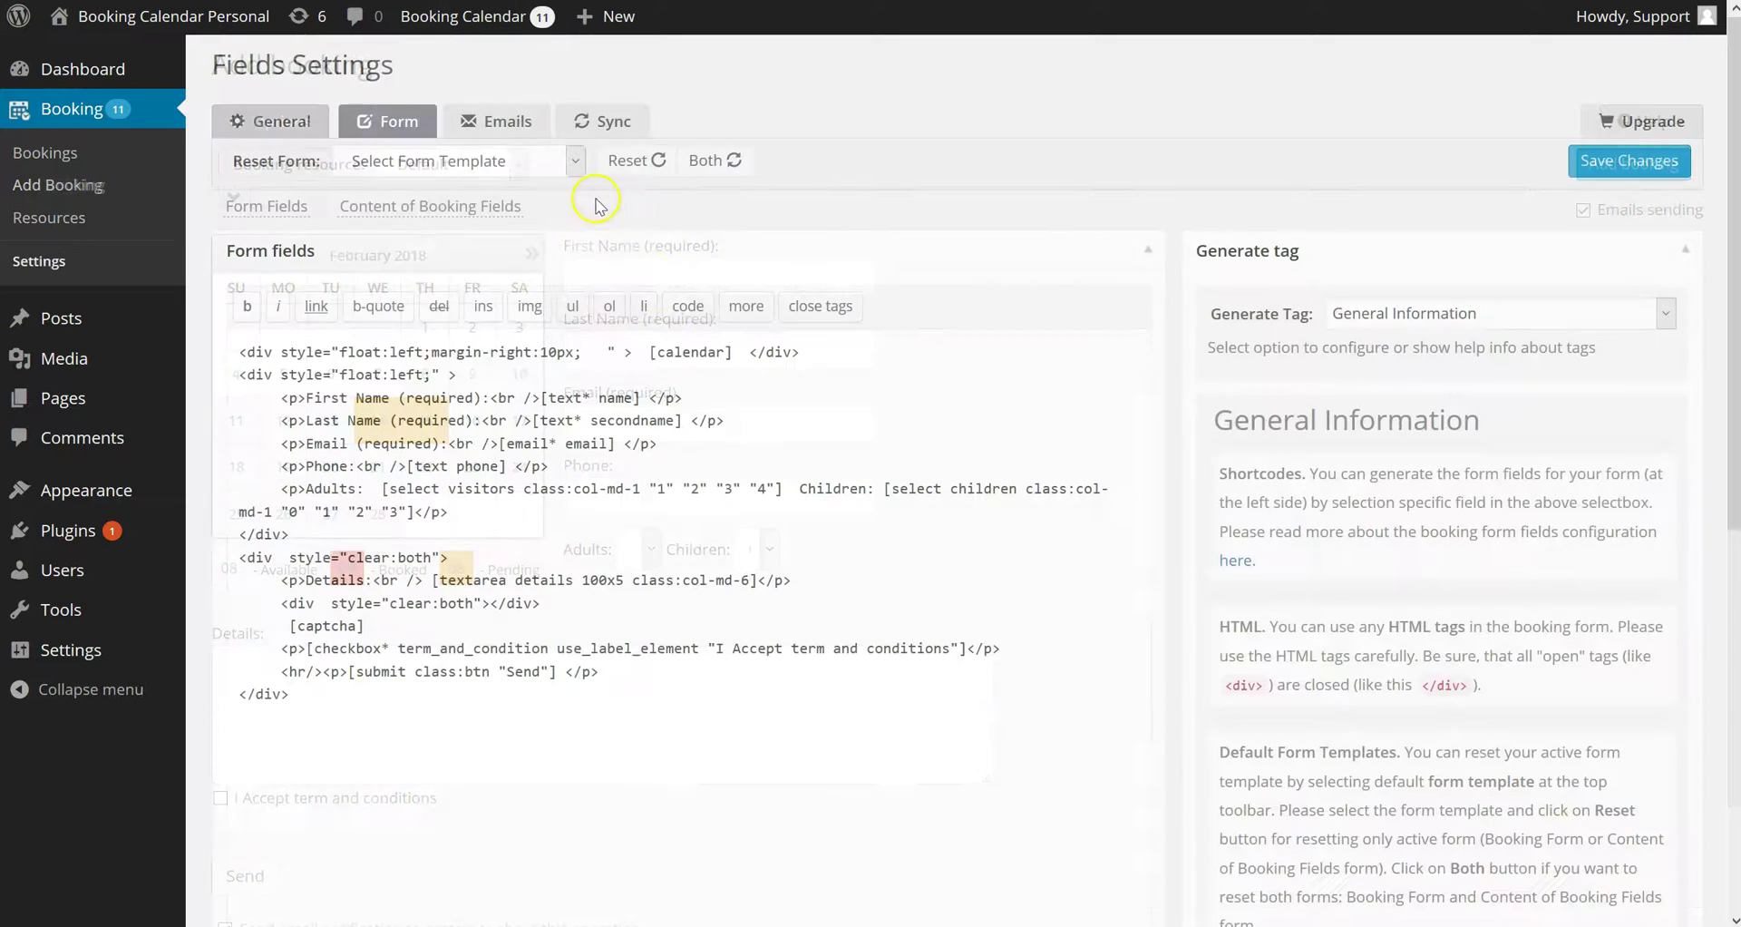
# Reset both forms to the Wizard (several steps) template and save
pyautogui.click(575, 161)
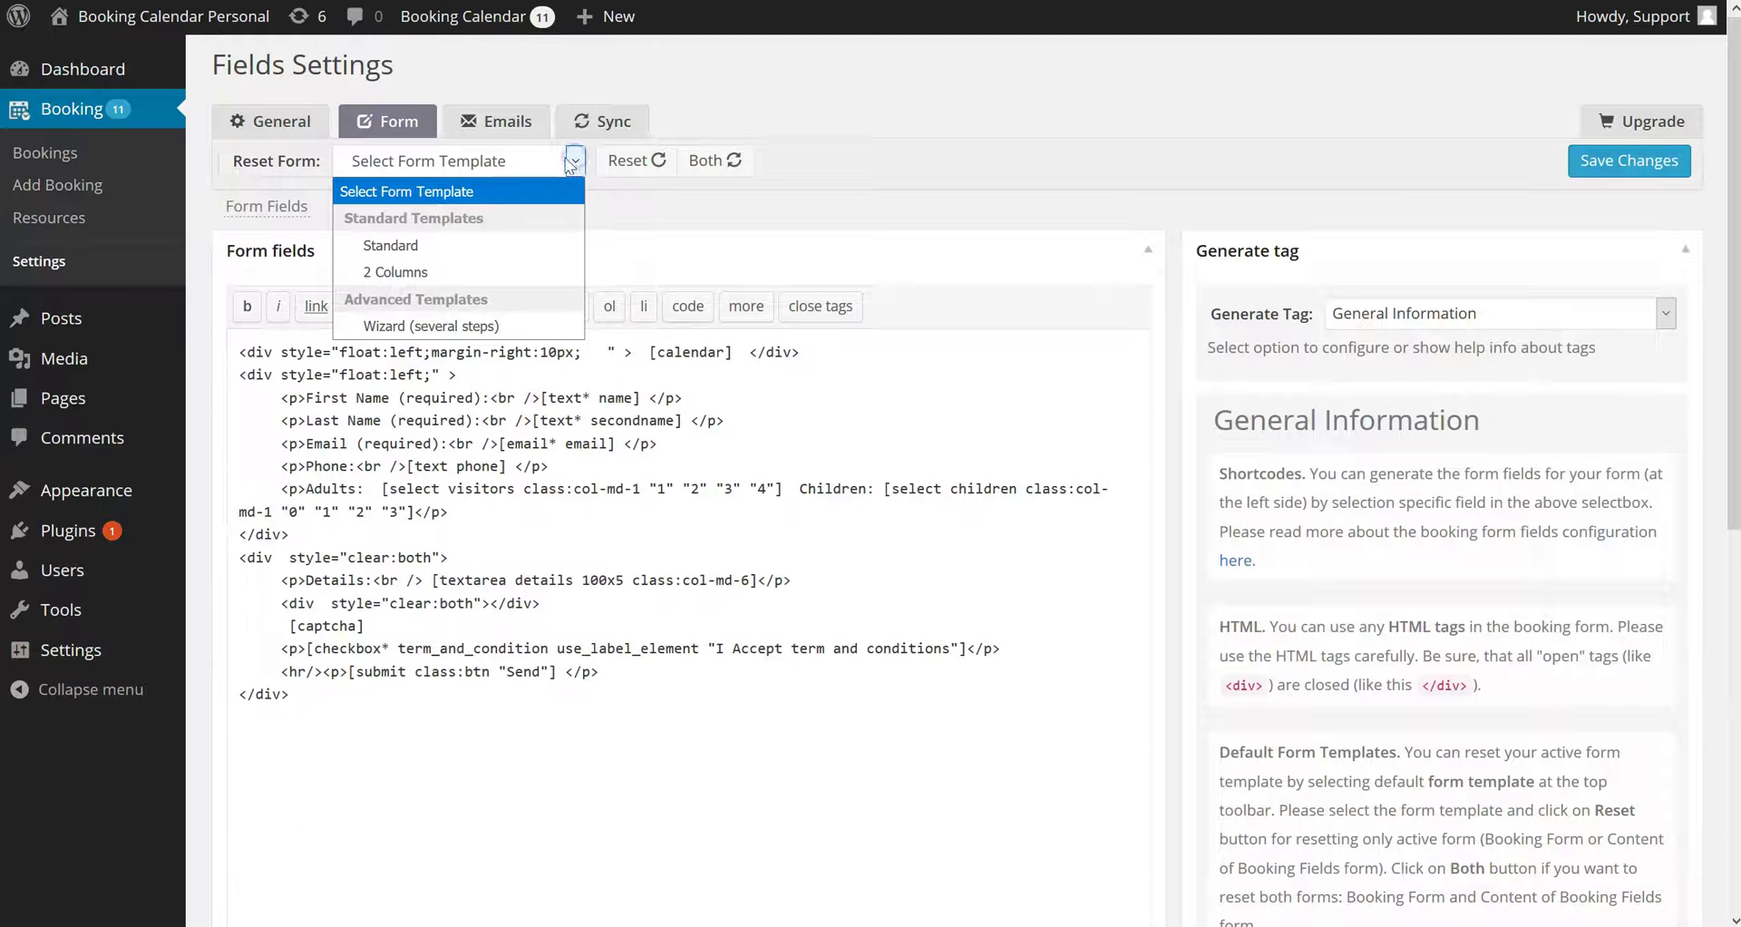
pyautogui.click(412, 326)
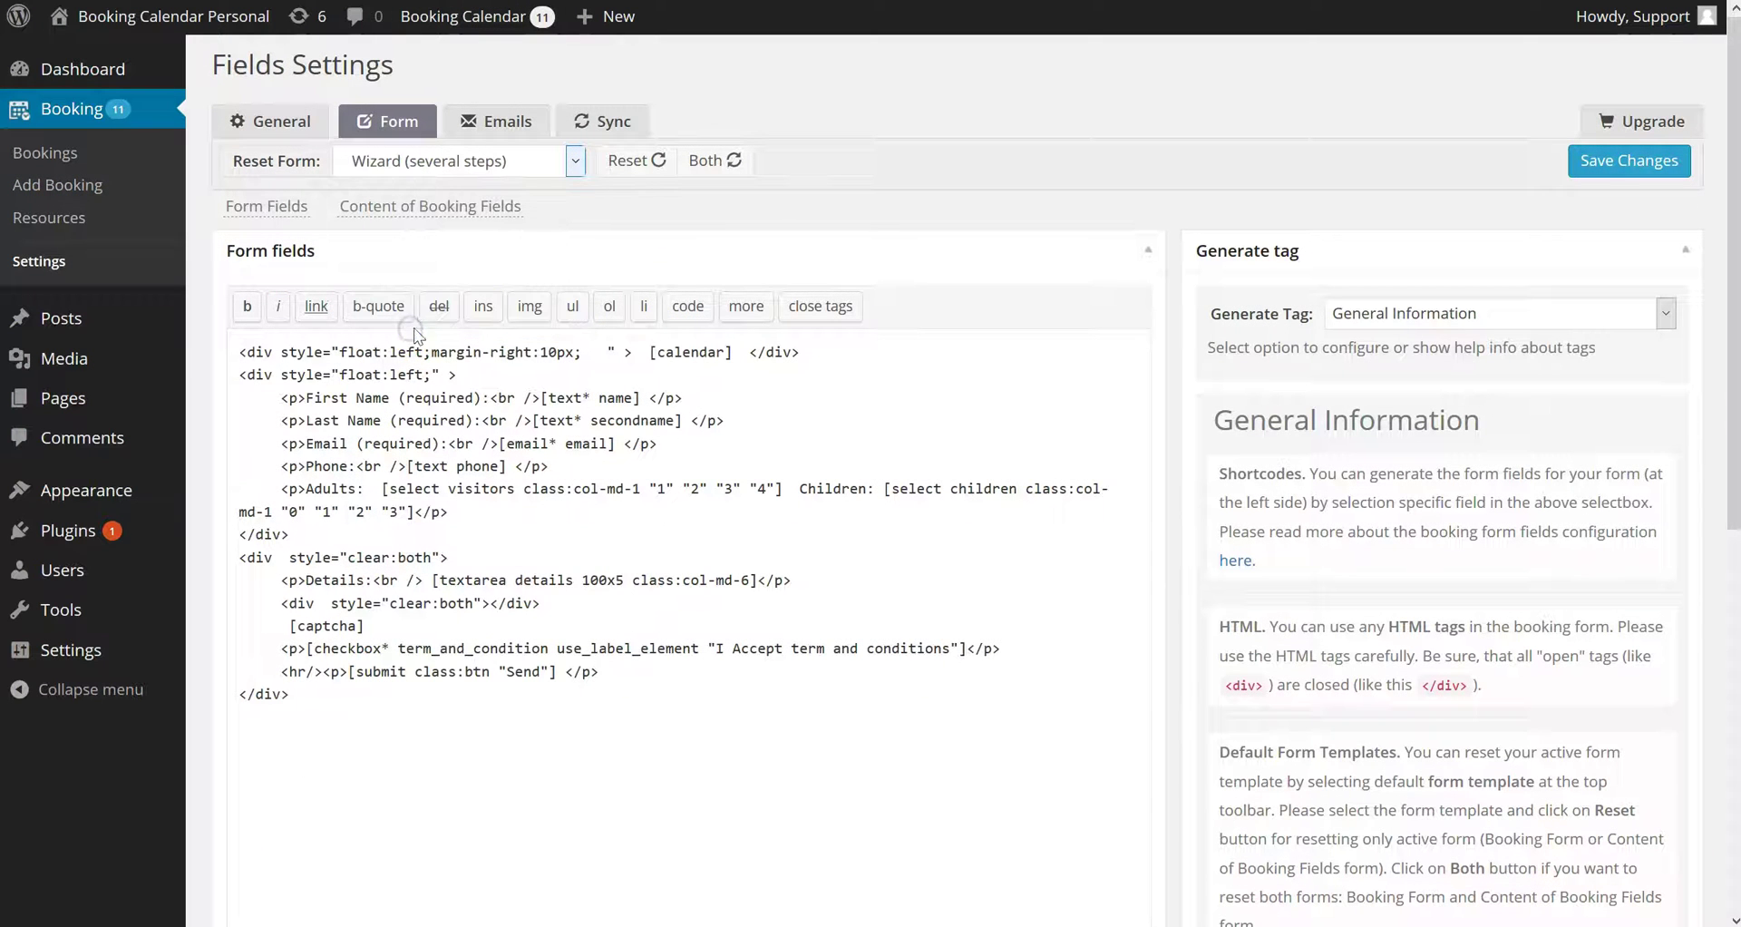
pyautogui.click(713, 161)
pyautogui.click(1642, 163)
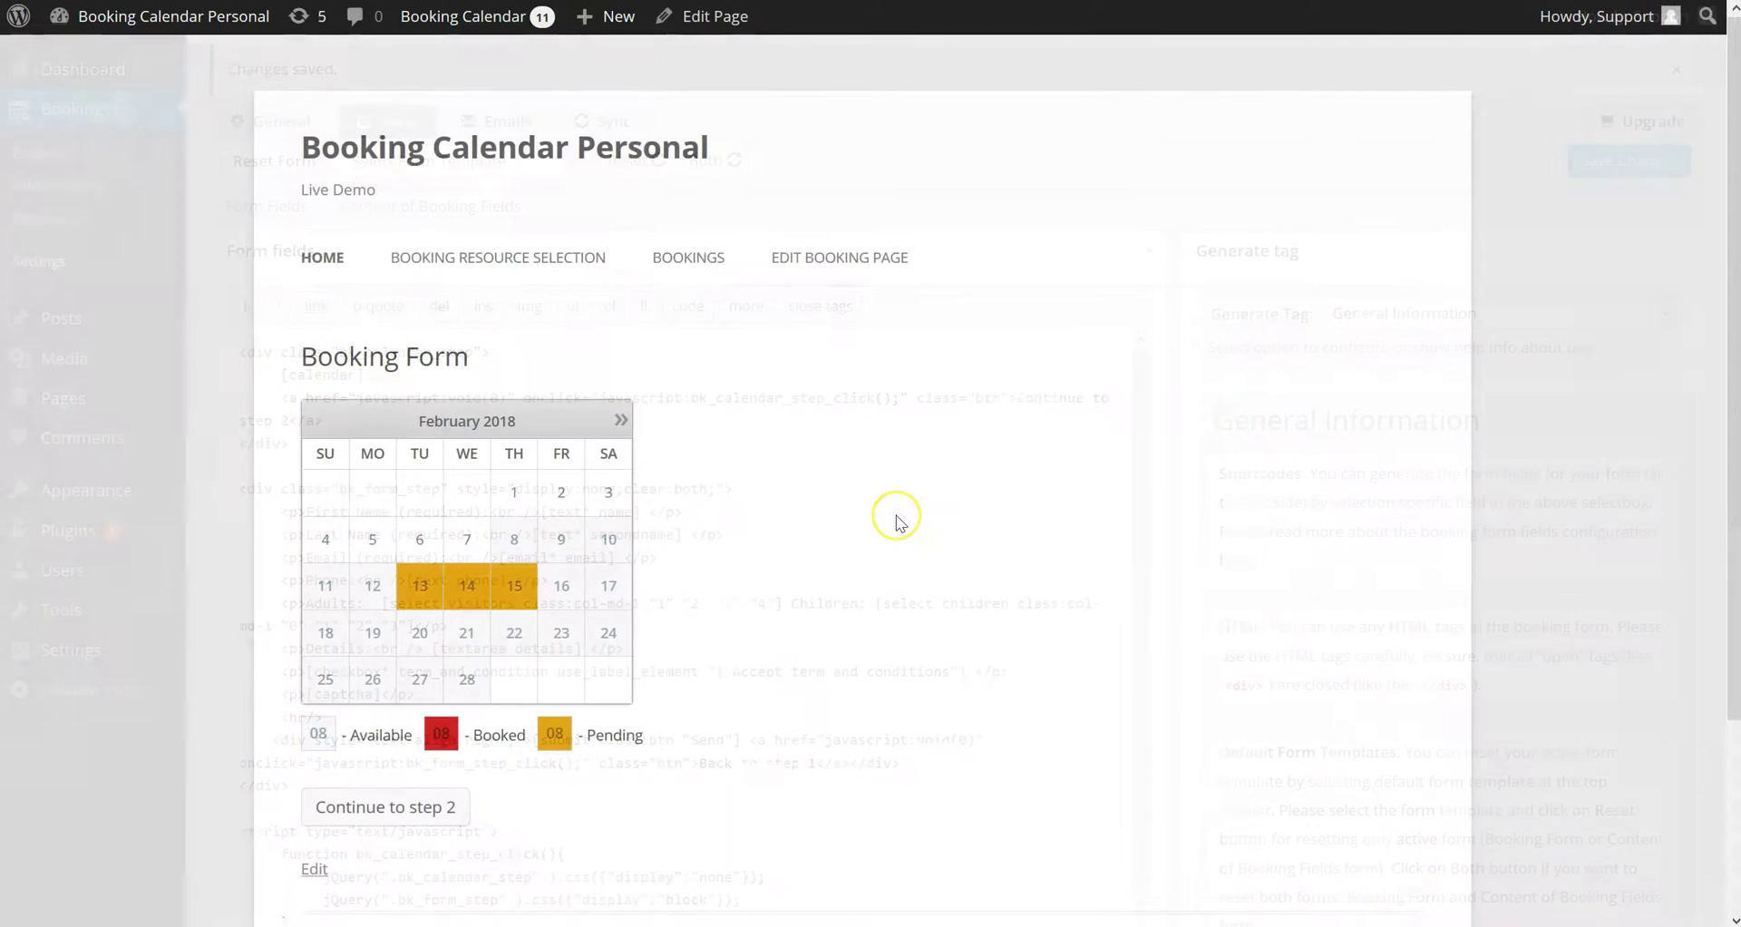
# Book 21 and 22 February on the wizard calendar and continue to the details step
pyautogui.scroll(-1, 896, 523)
pyautogui.click(467, 397)
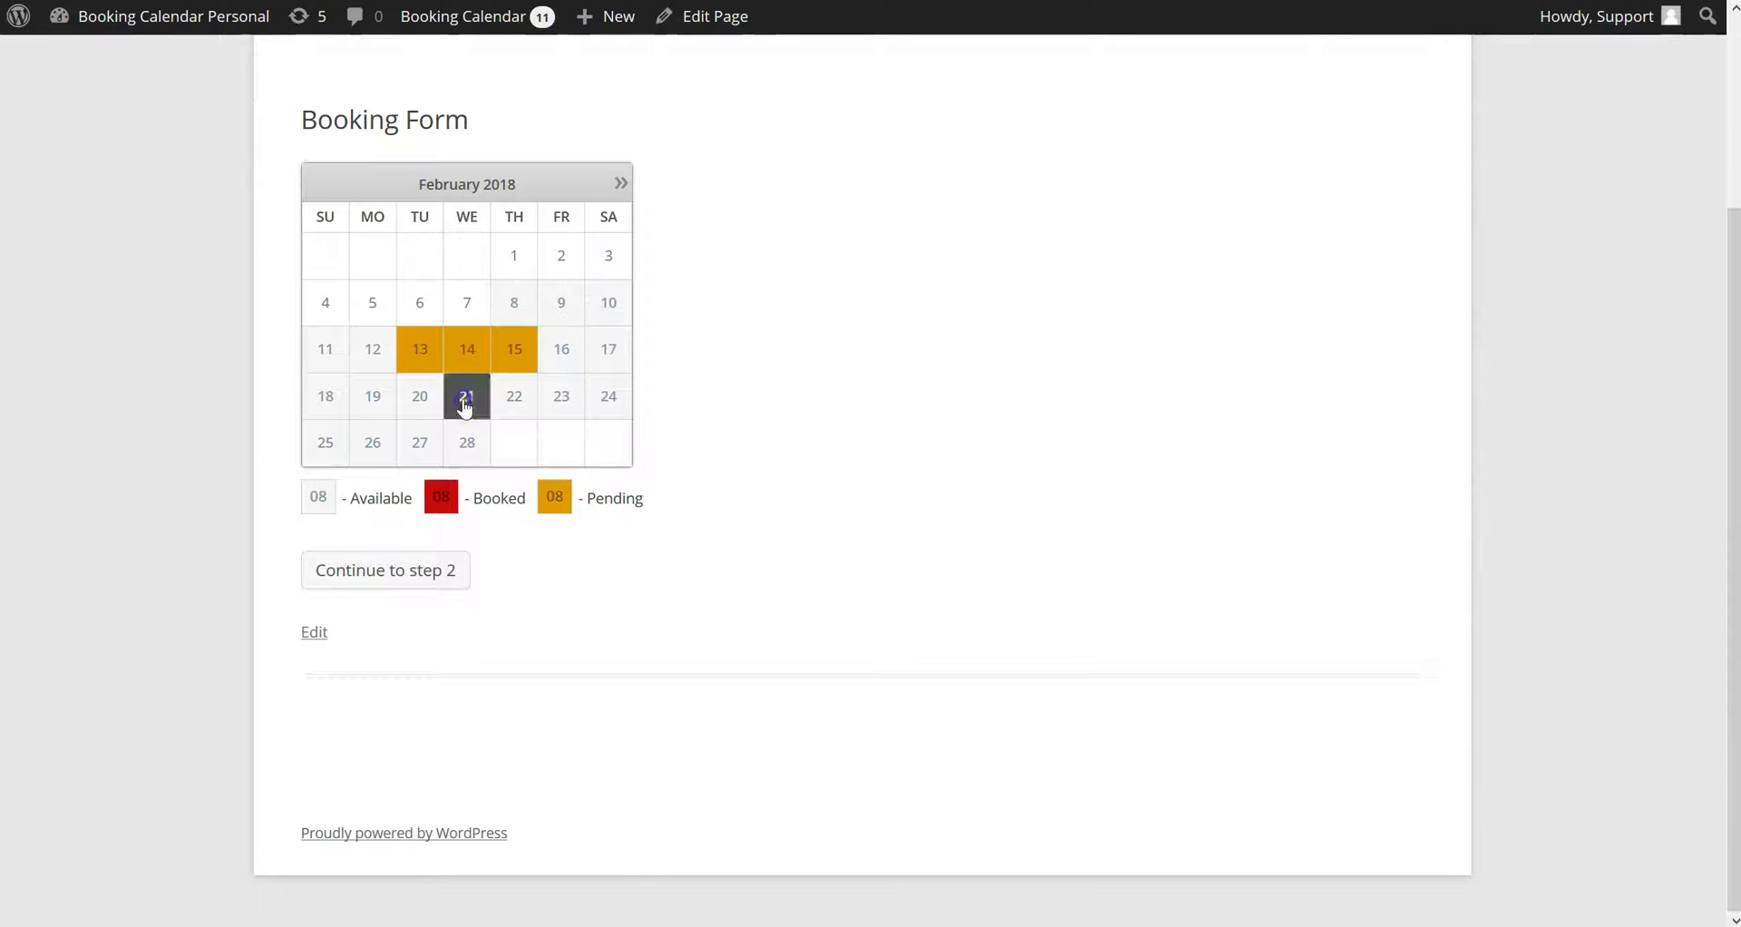
pyautogui.click(514, 404)
pyautogui.click(397, 579)
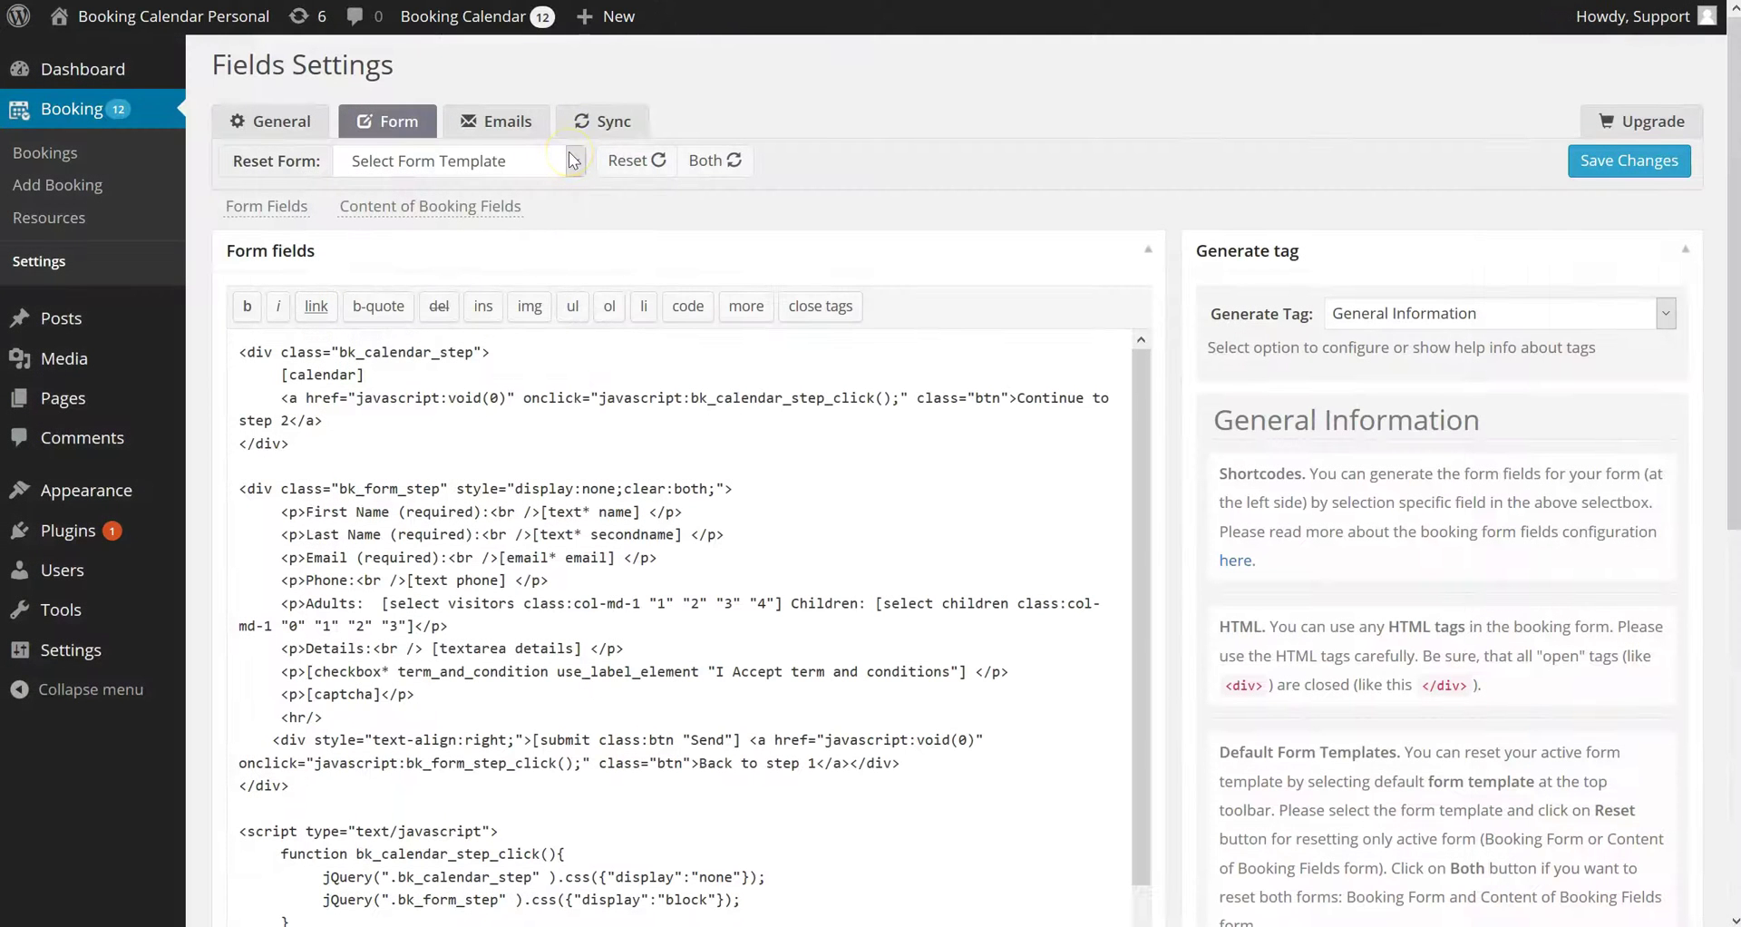
# Reset both forms to Standard, save, and review the field-configuration help sentence
pyautogui.click(573, 161)
pyautogui.click(466, 241)
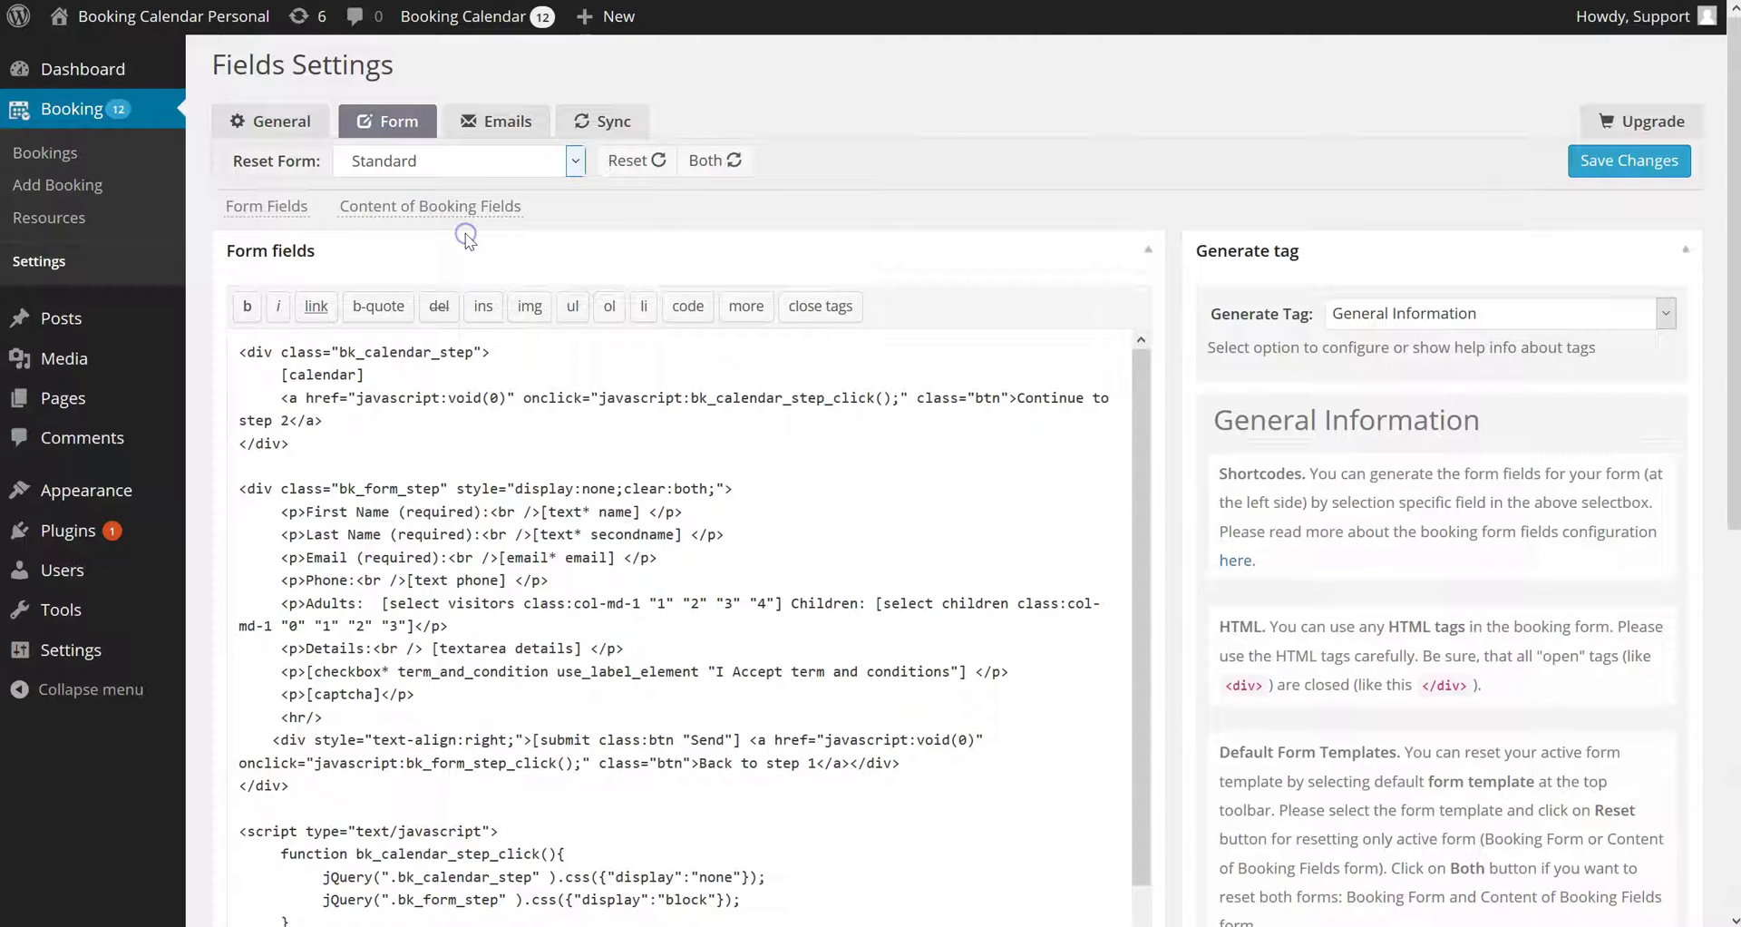
pyautogui.click(715, 162)
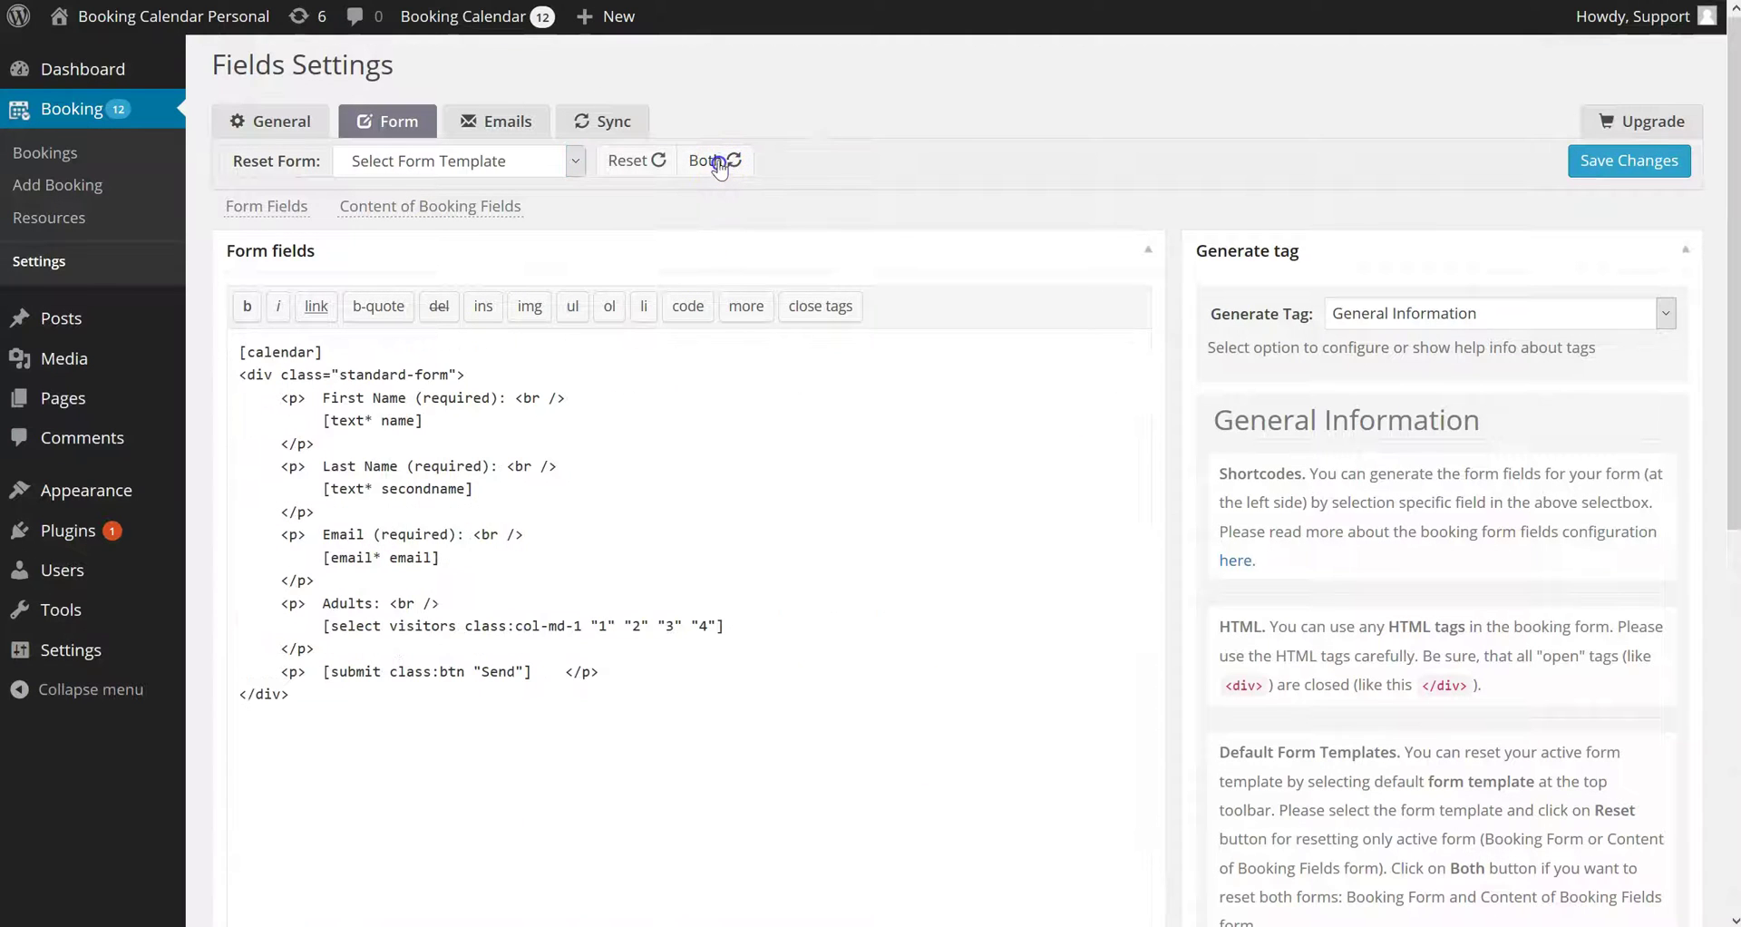
pyautogui.click(1583, 156)
pyautogui.moveTo(1219, 533); pyautogui.dragTo(1361, 561)
pyautogui.click(1361, 560)
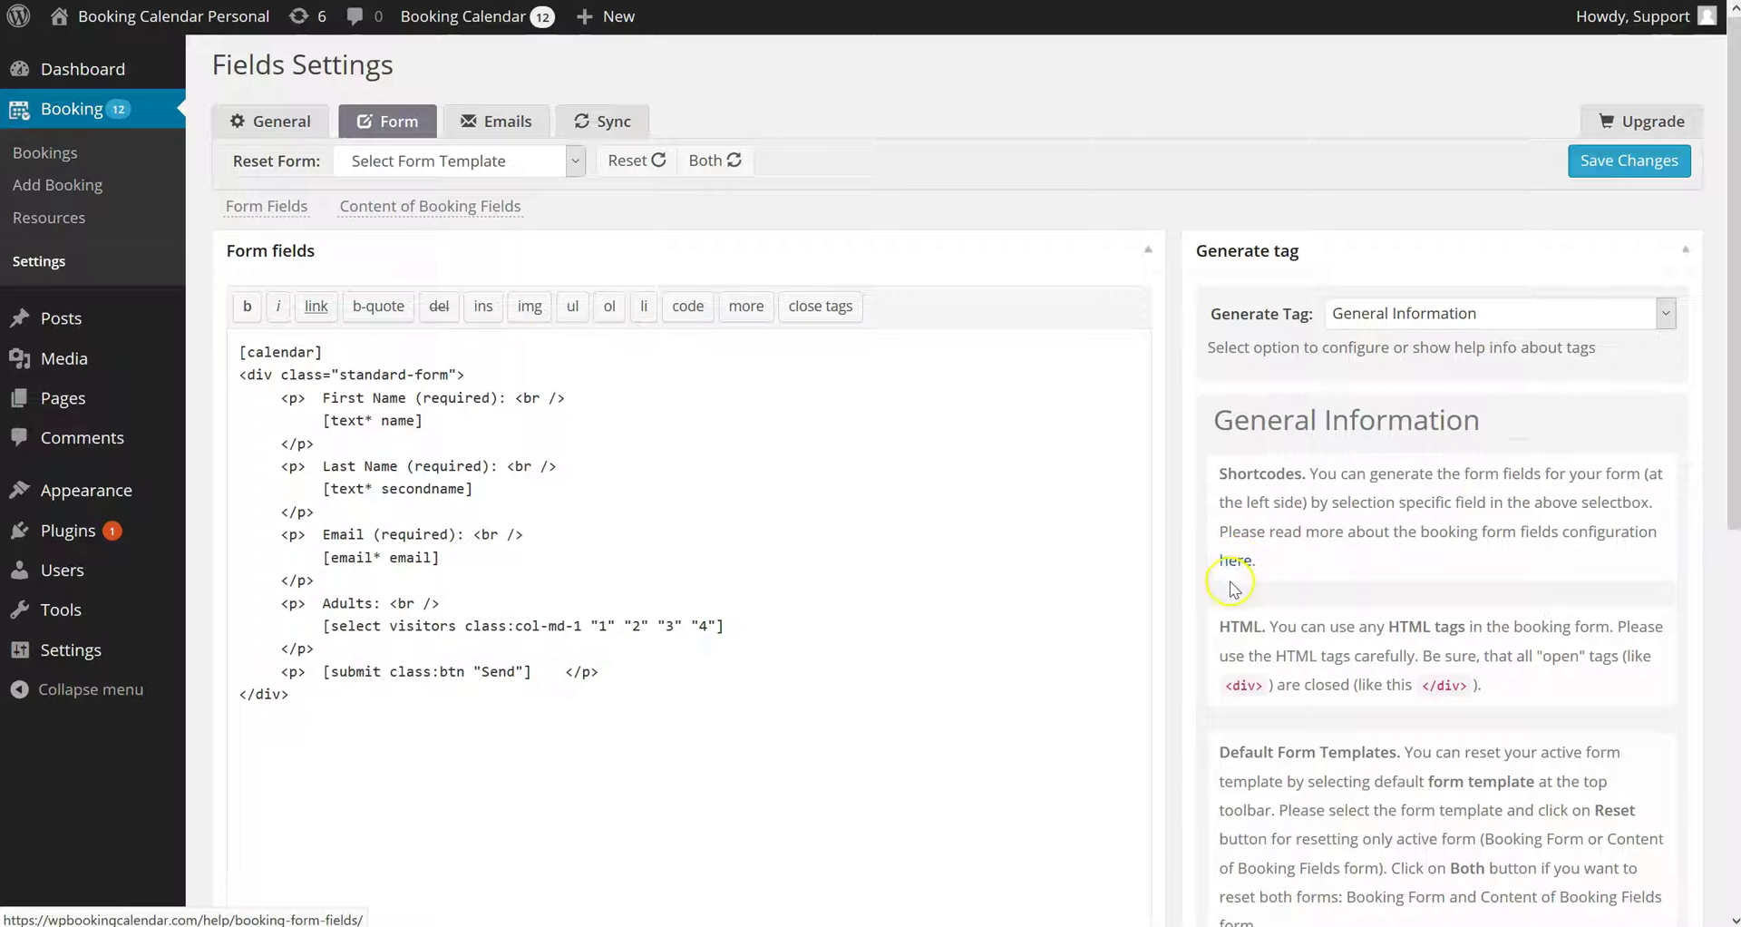
# Compare the Calendar tag's [calendar] shortcode with the form's first line
pyautogui.click(1430, 318)
pyautogui.click(1375, 397)
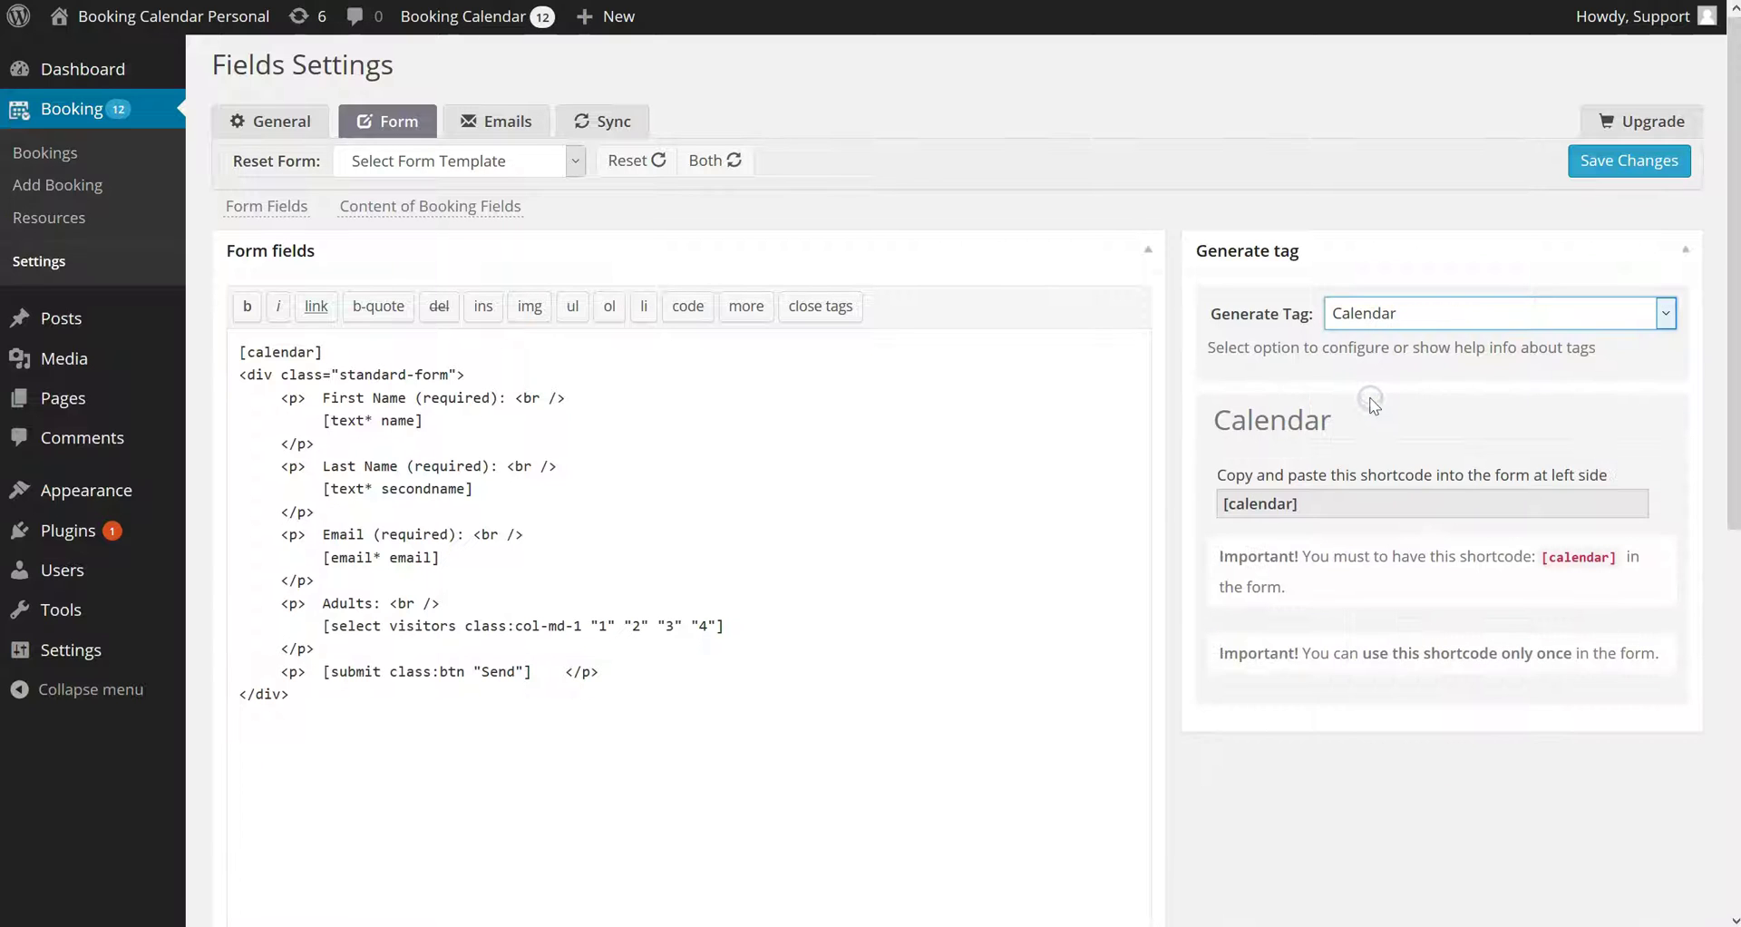
pyautogui.click(1263, 504)
pyautogui.click(334, 351)
pyautogui.moveTo(334, 351); pyautogui.dragTo(74, 358)
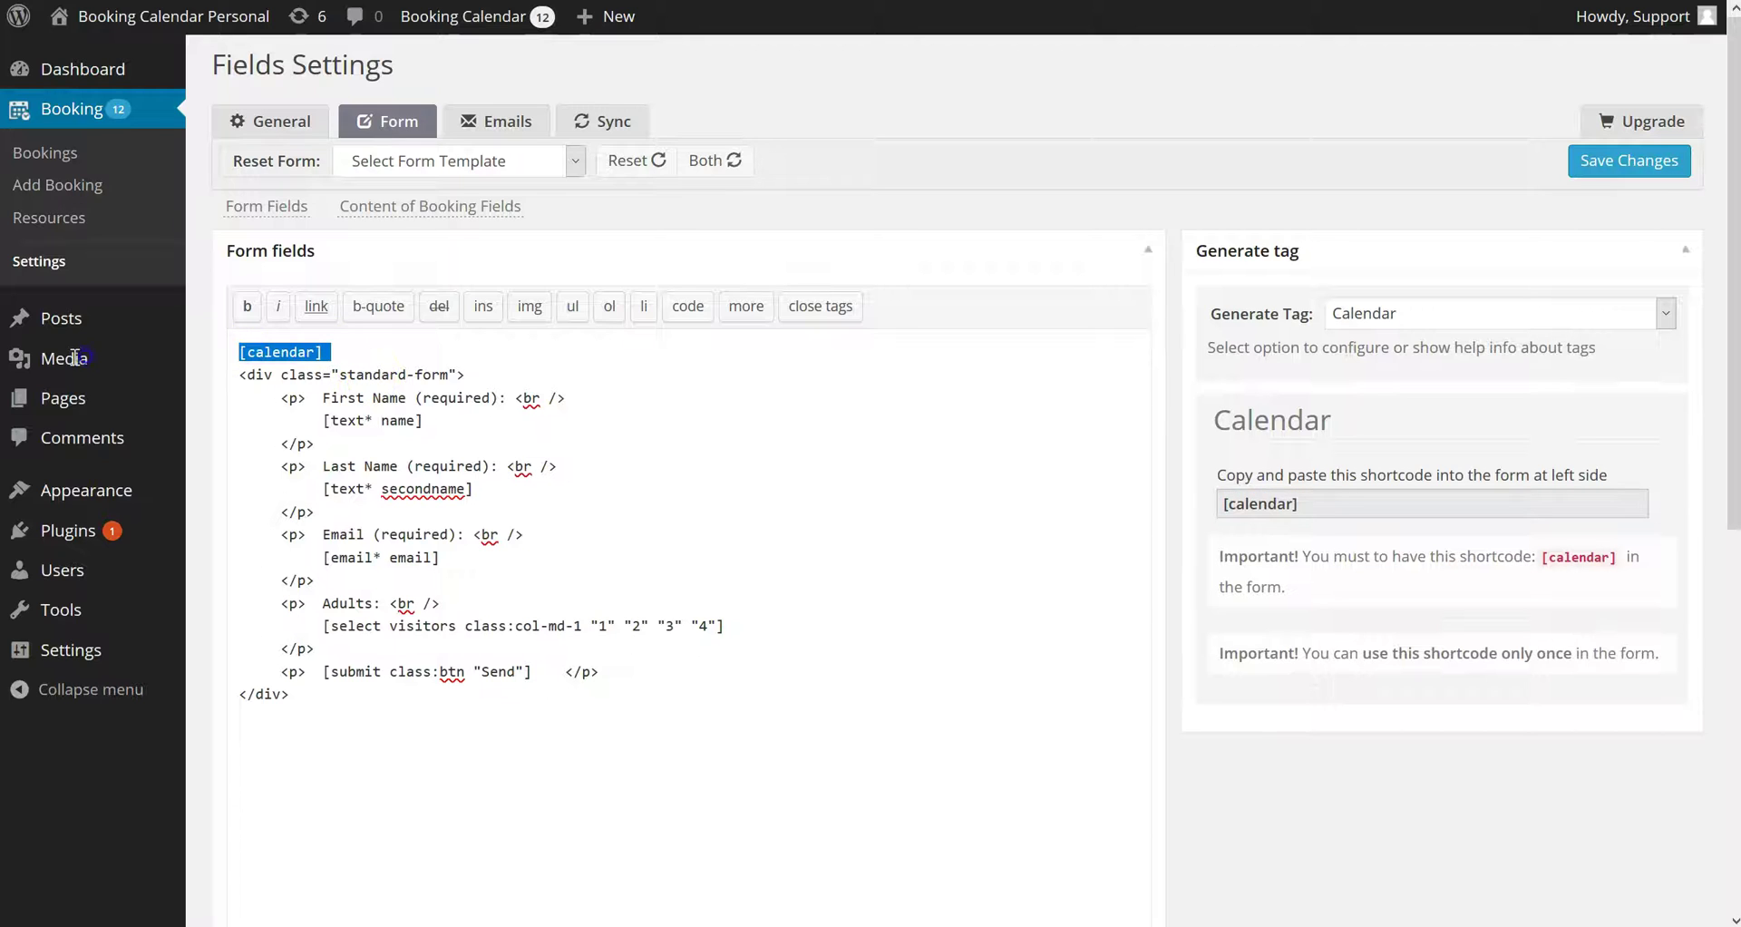
pyautogui.click(1427, 537)
# Generate a required Email Field tag named email, giving [email* email]
pyautogui.click(1424, 314)
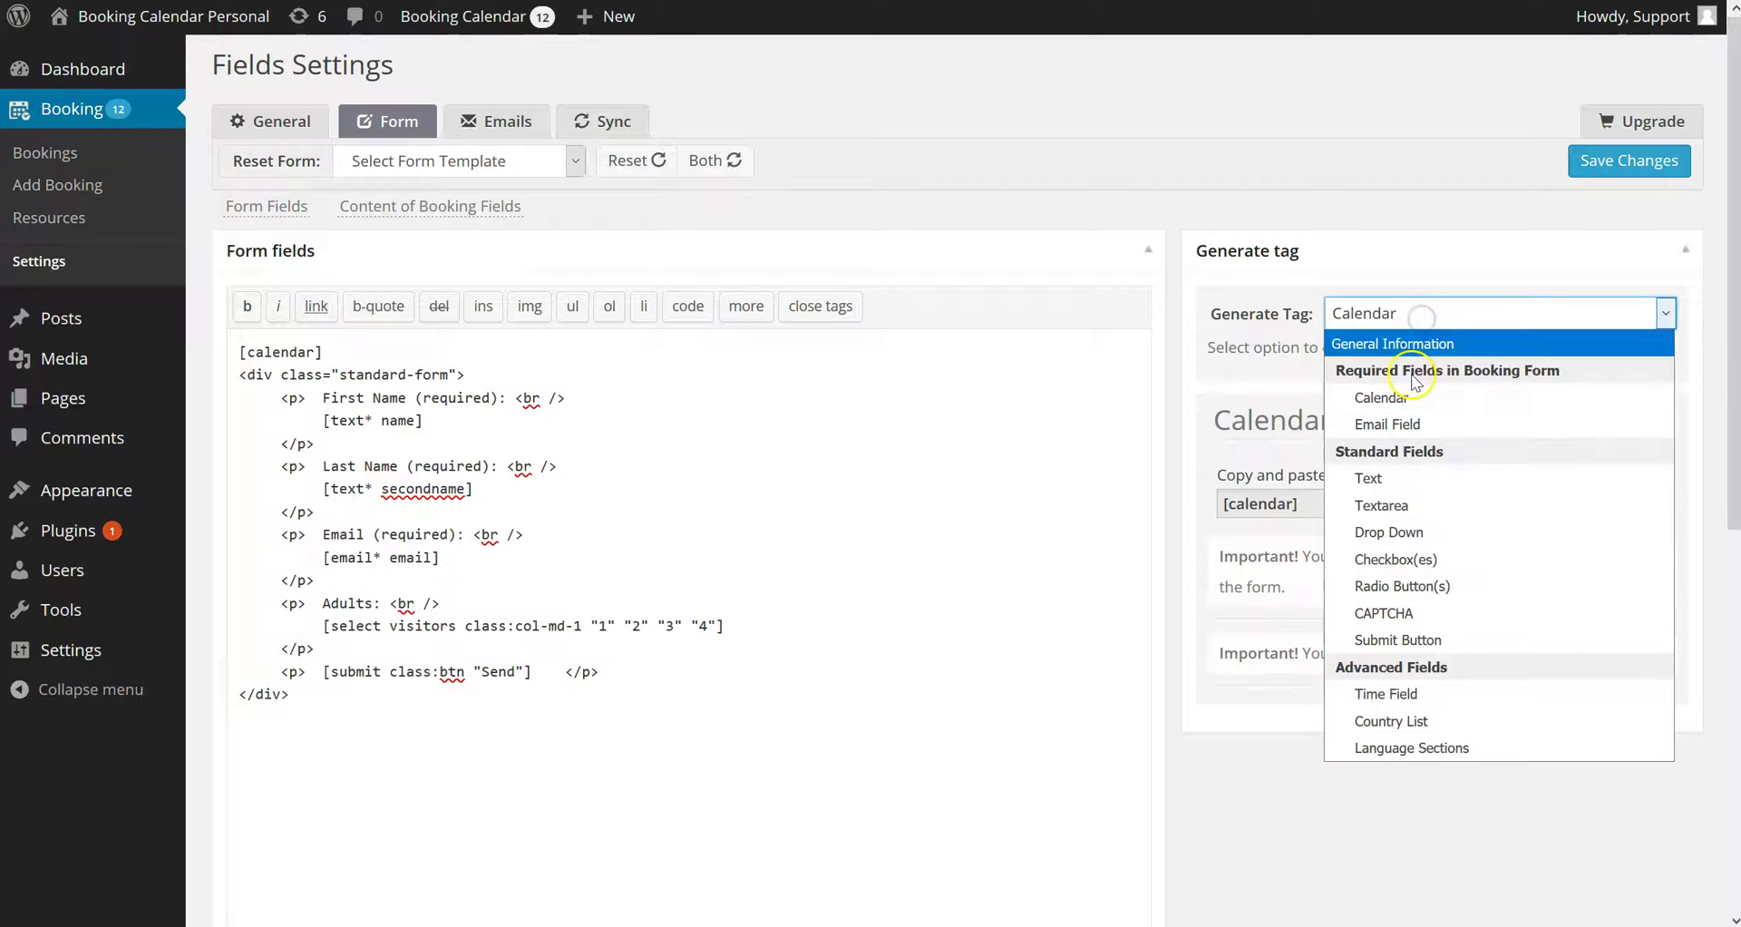
pyautogui.click(1405, 425)
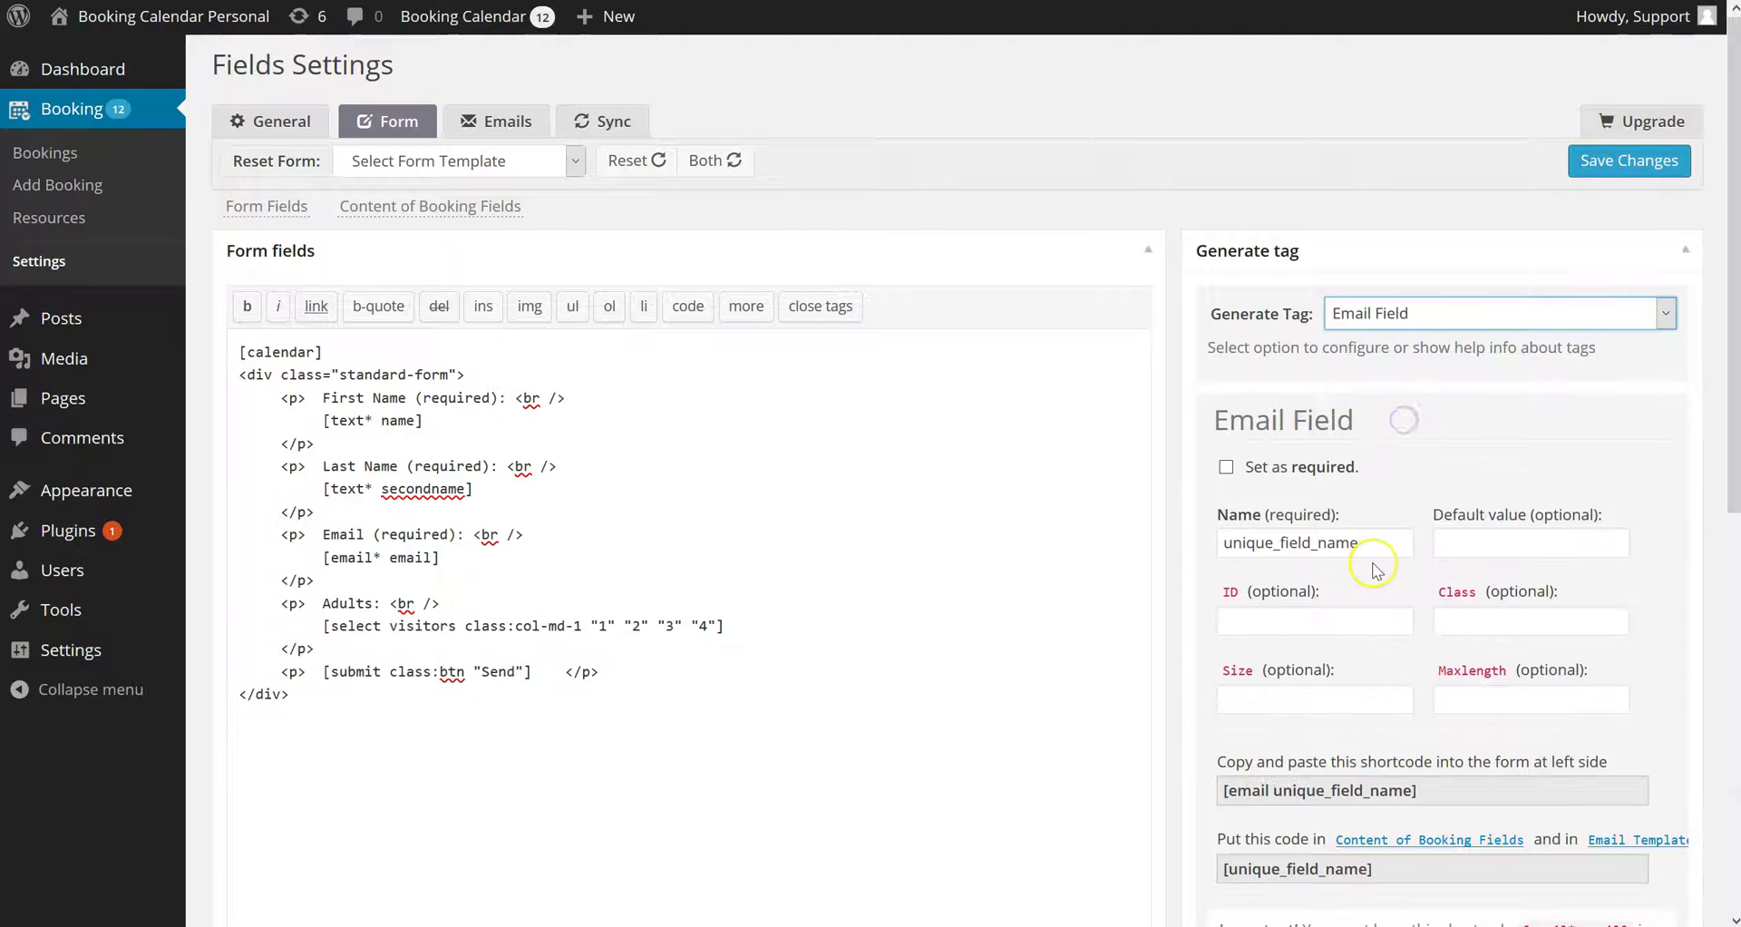
pyautogui.click(1377, 550)
pyautogui.hotkey('ctrl', 'a')
pyautogui.write('ema')
pyautogui.click(1227, 468)
pyautogui.click(1364, 785)
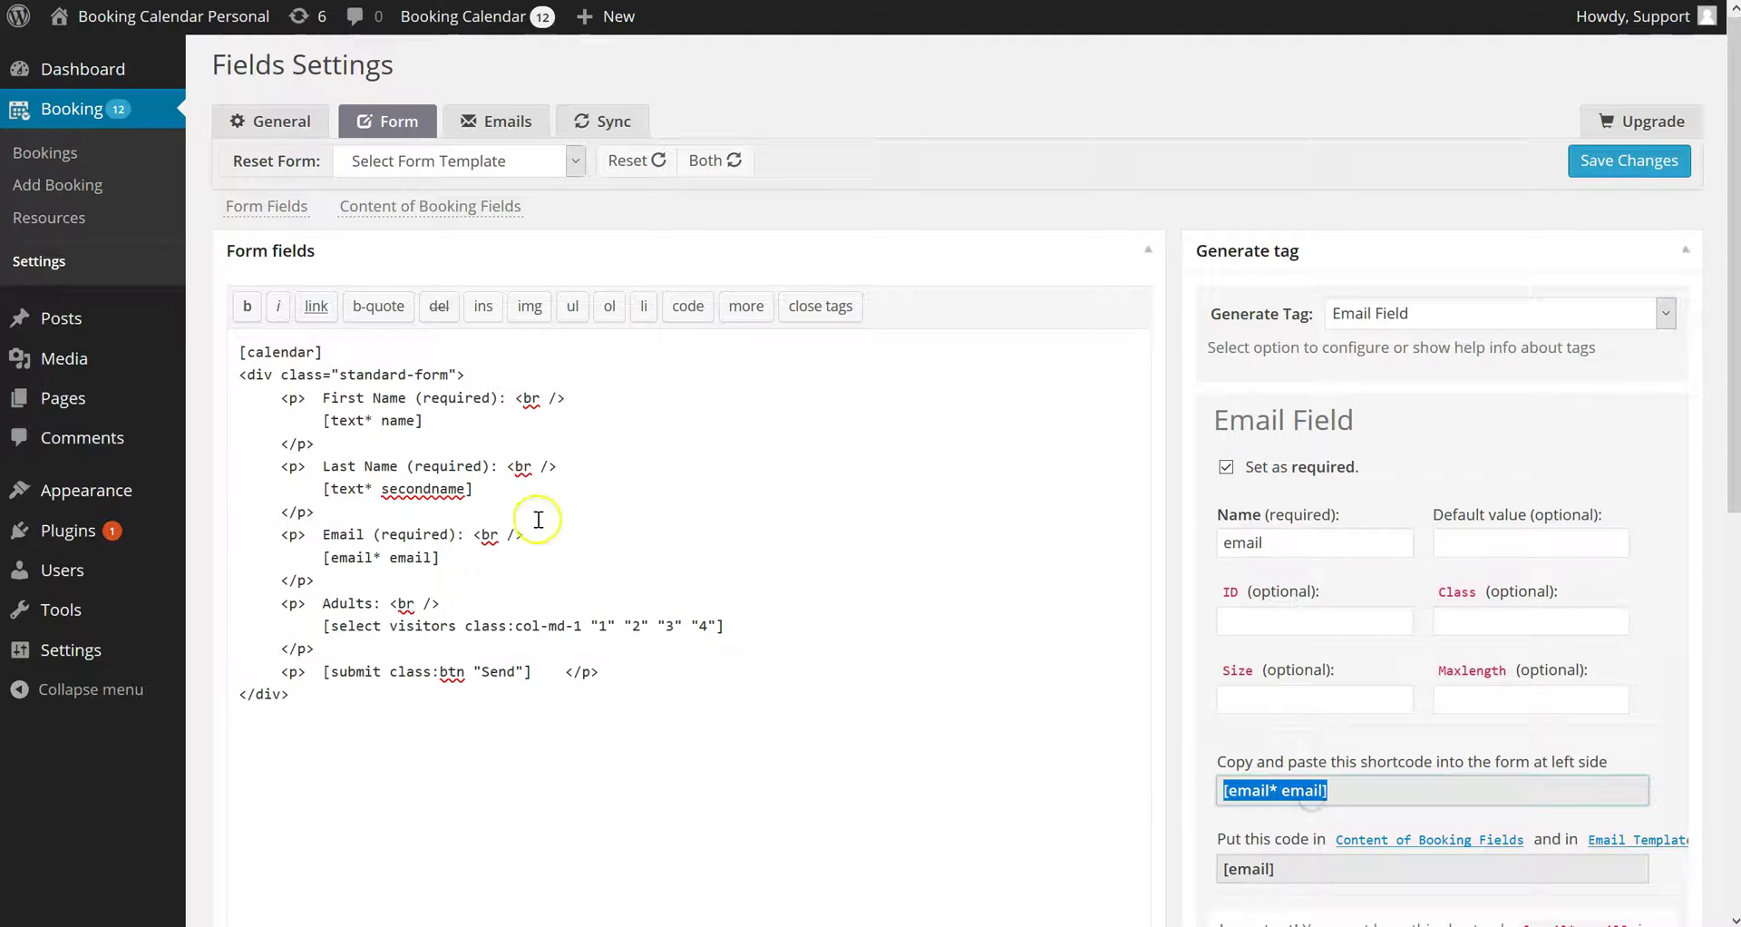
# Locate [email* email] in the form and [email] in the content template
pyautogui.moveTo(464, 556); pyautogui.dragTo(339, 557)
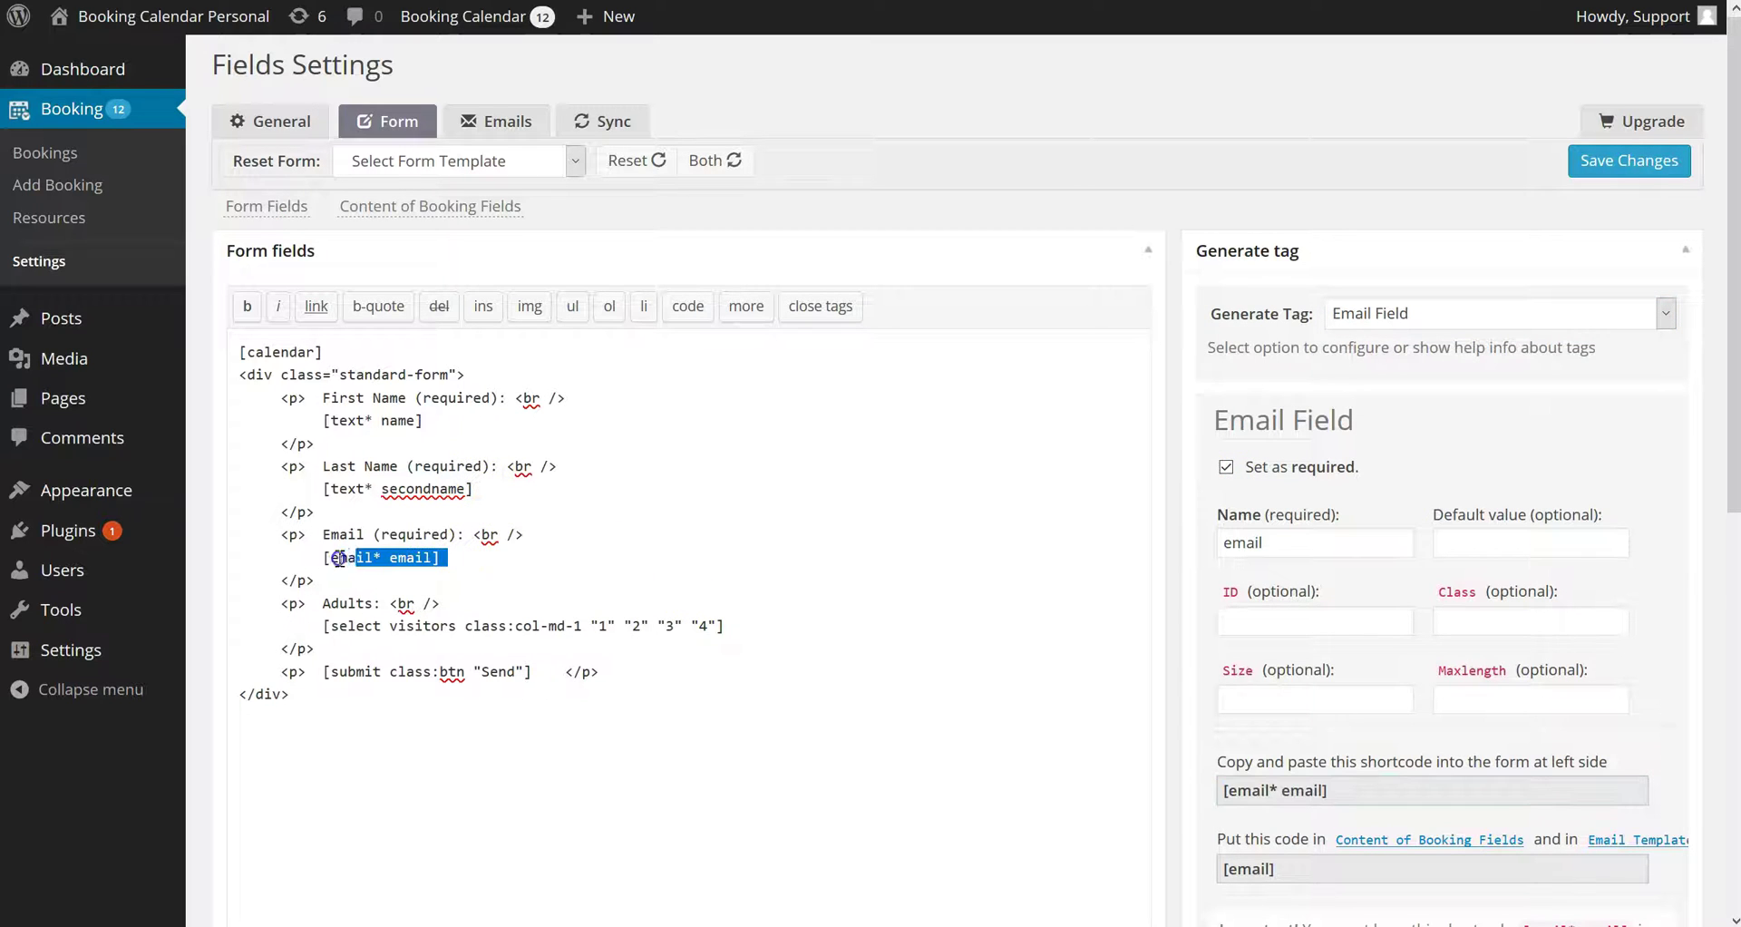
pyautogui.click(1247, 878)
pyautogui.scroll(-8, 1213, 786)
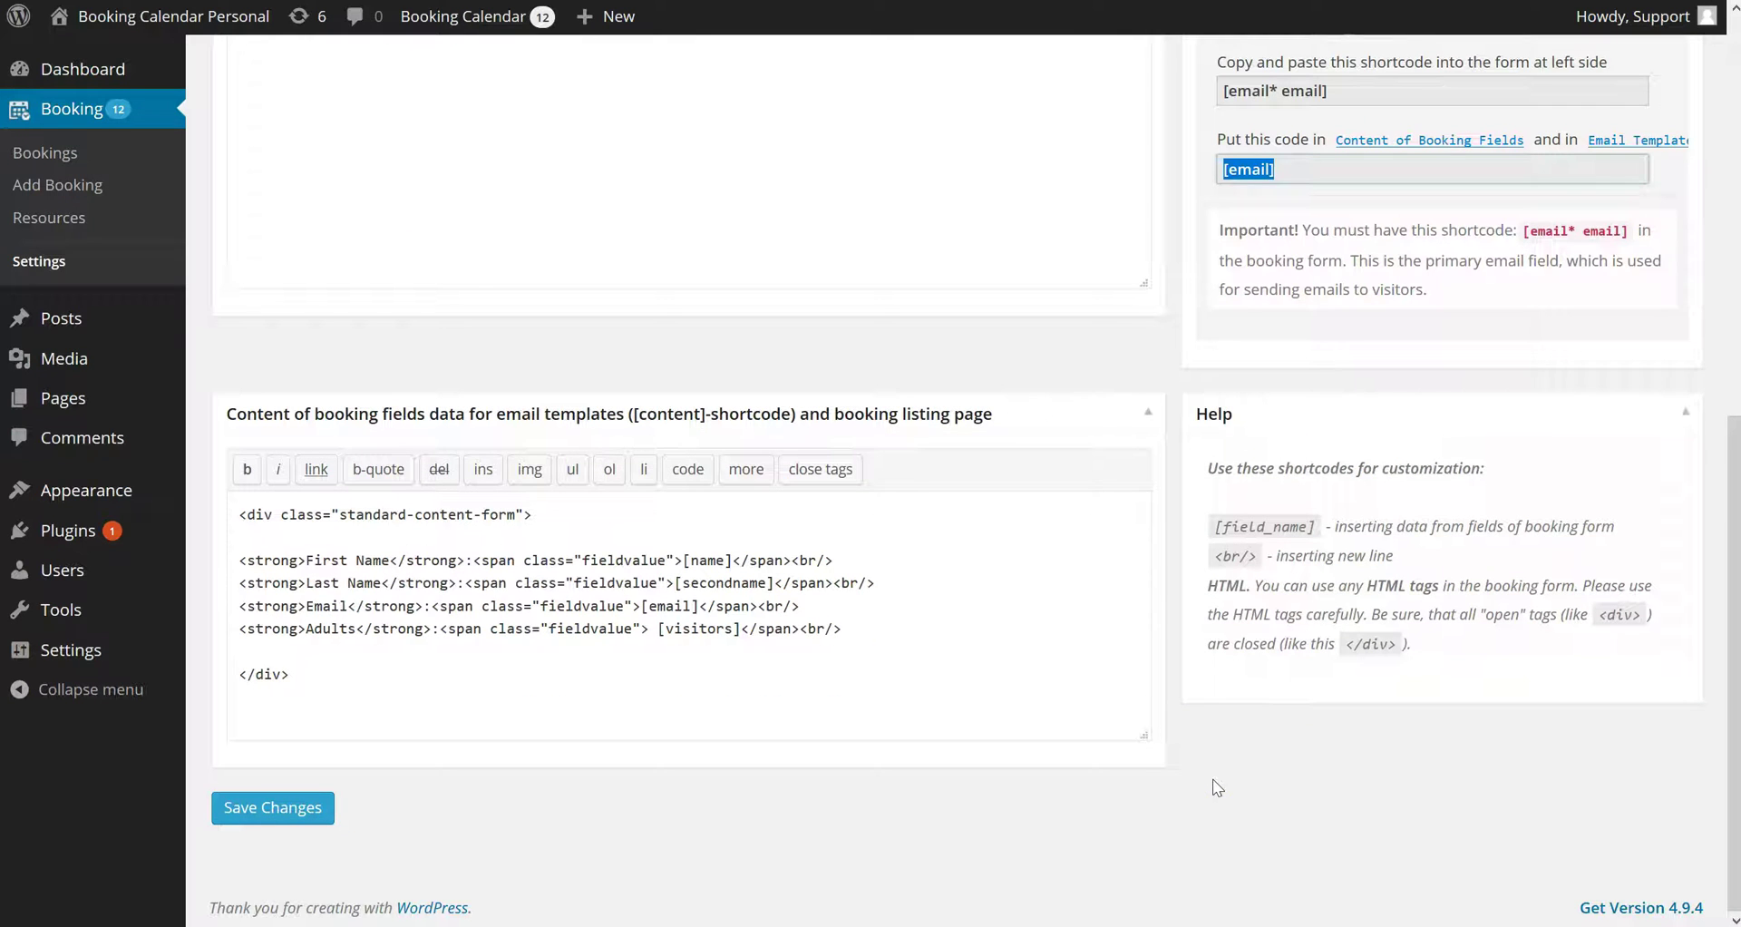
pyautogui.moveTo(699, 606); pyautogui.dragTo(669, 606)
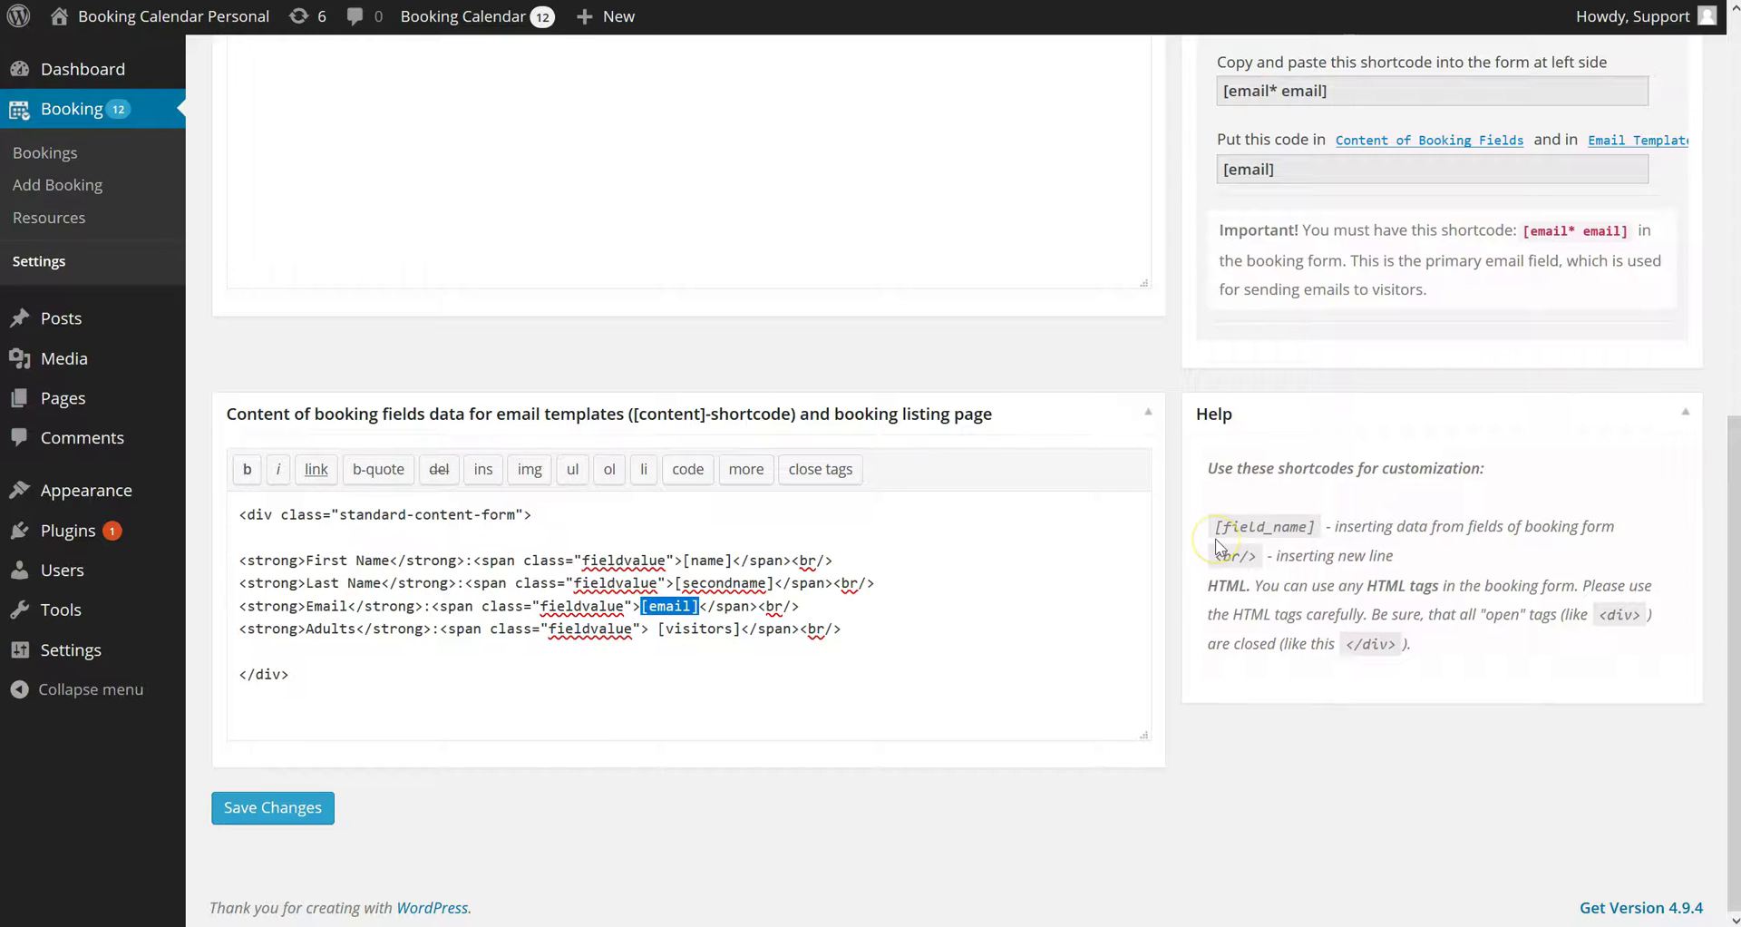
pyautogui.scroll(8, 1215, 539)
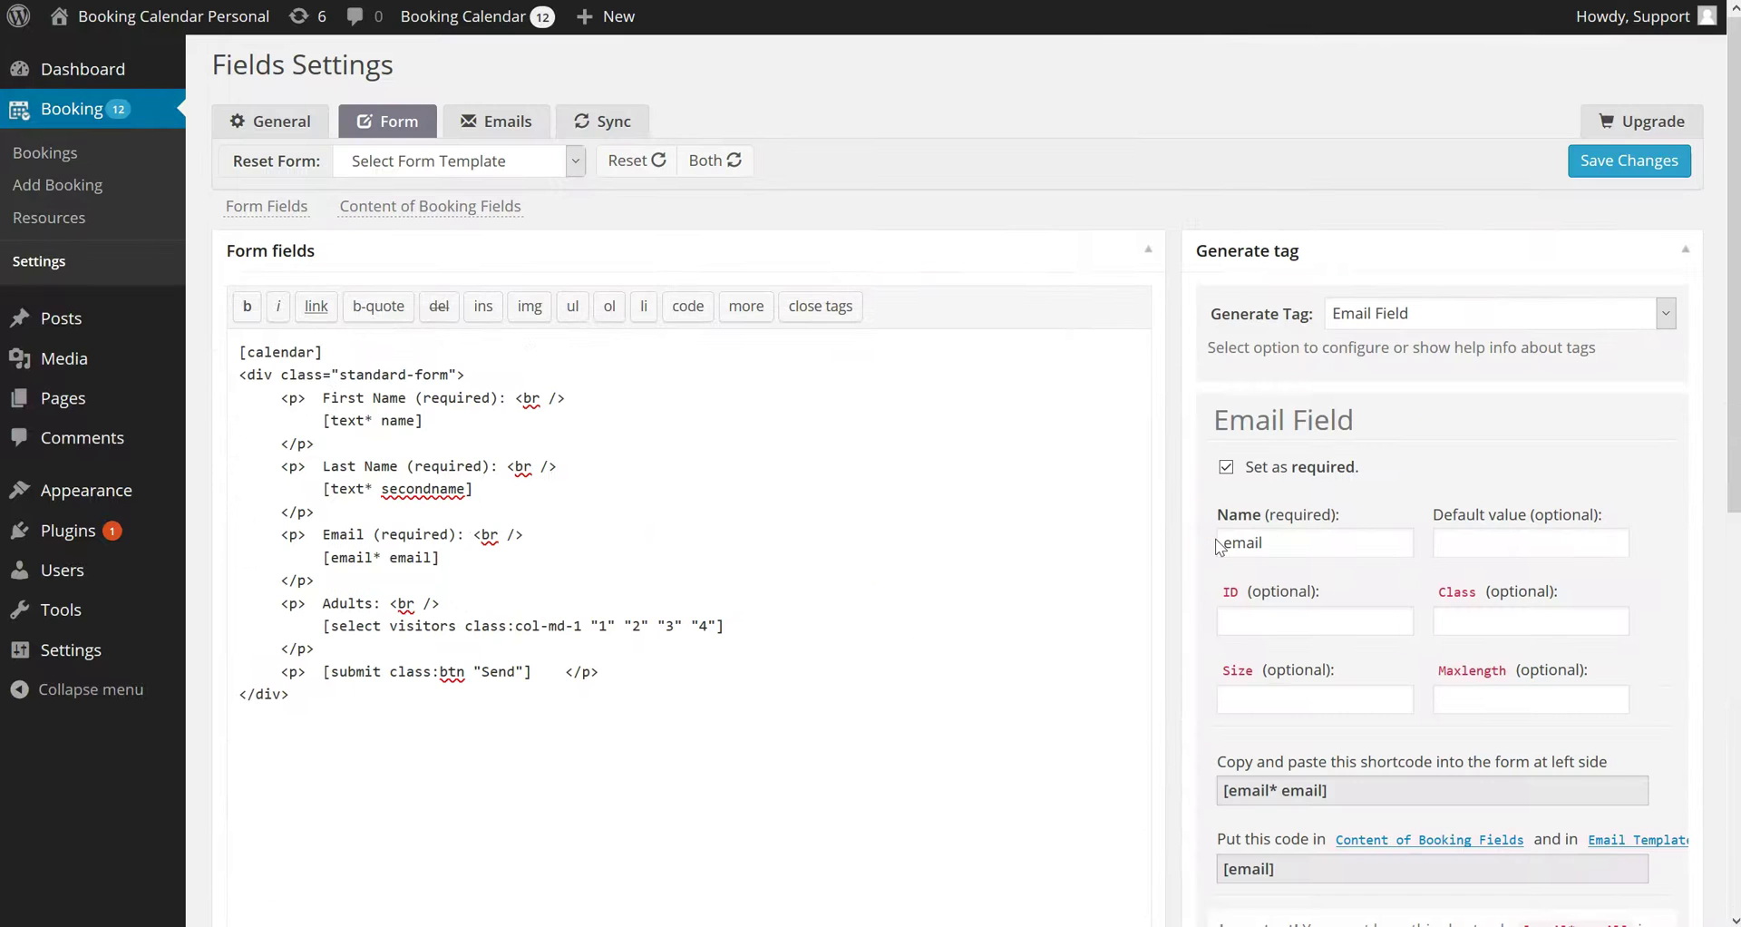
# Generate a Text tag named phone
pyautogui.click(1387, 335)
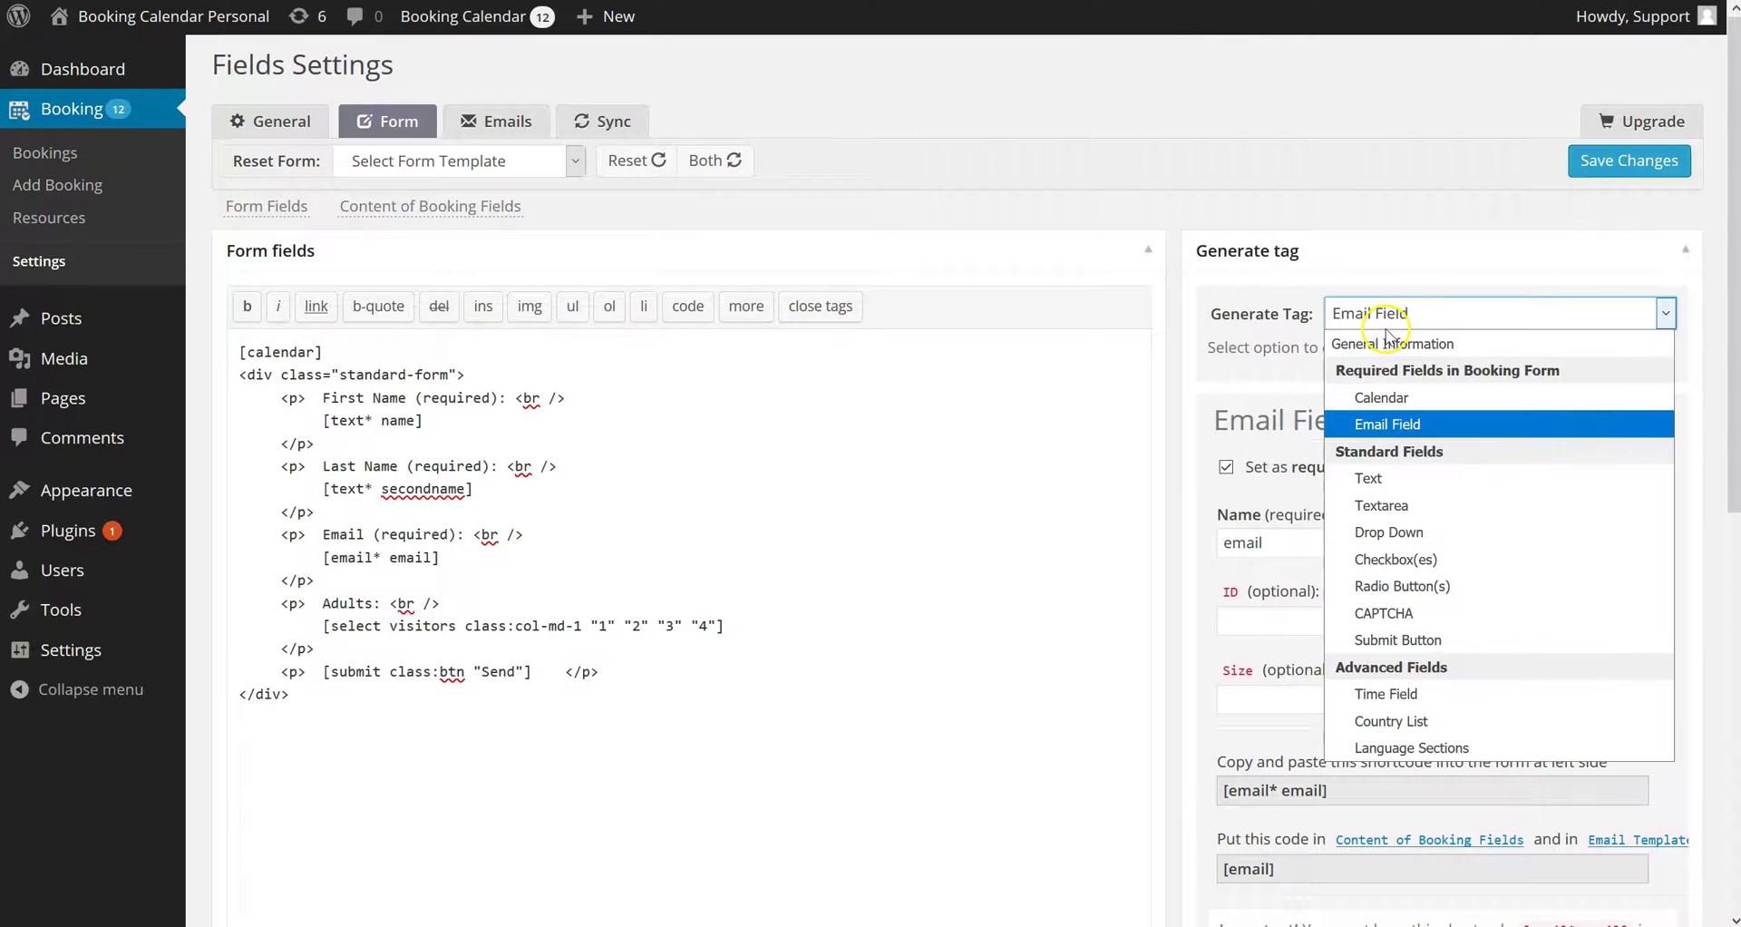
pyautogui.click(1376, 480)
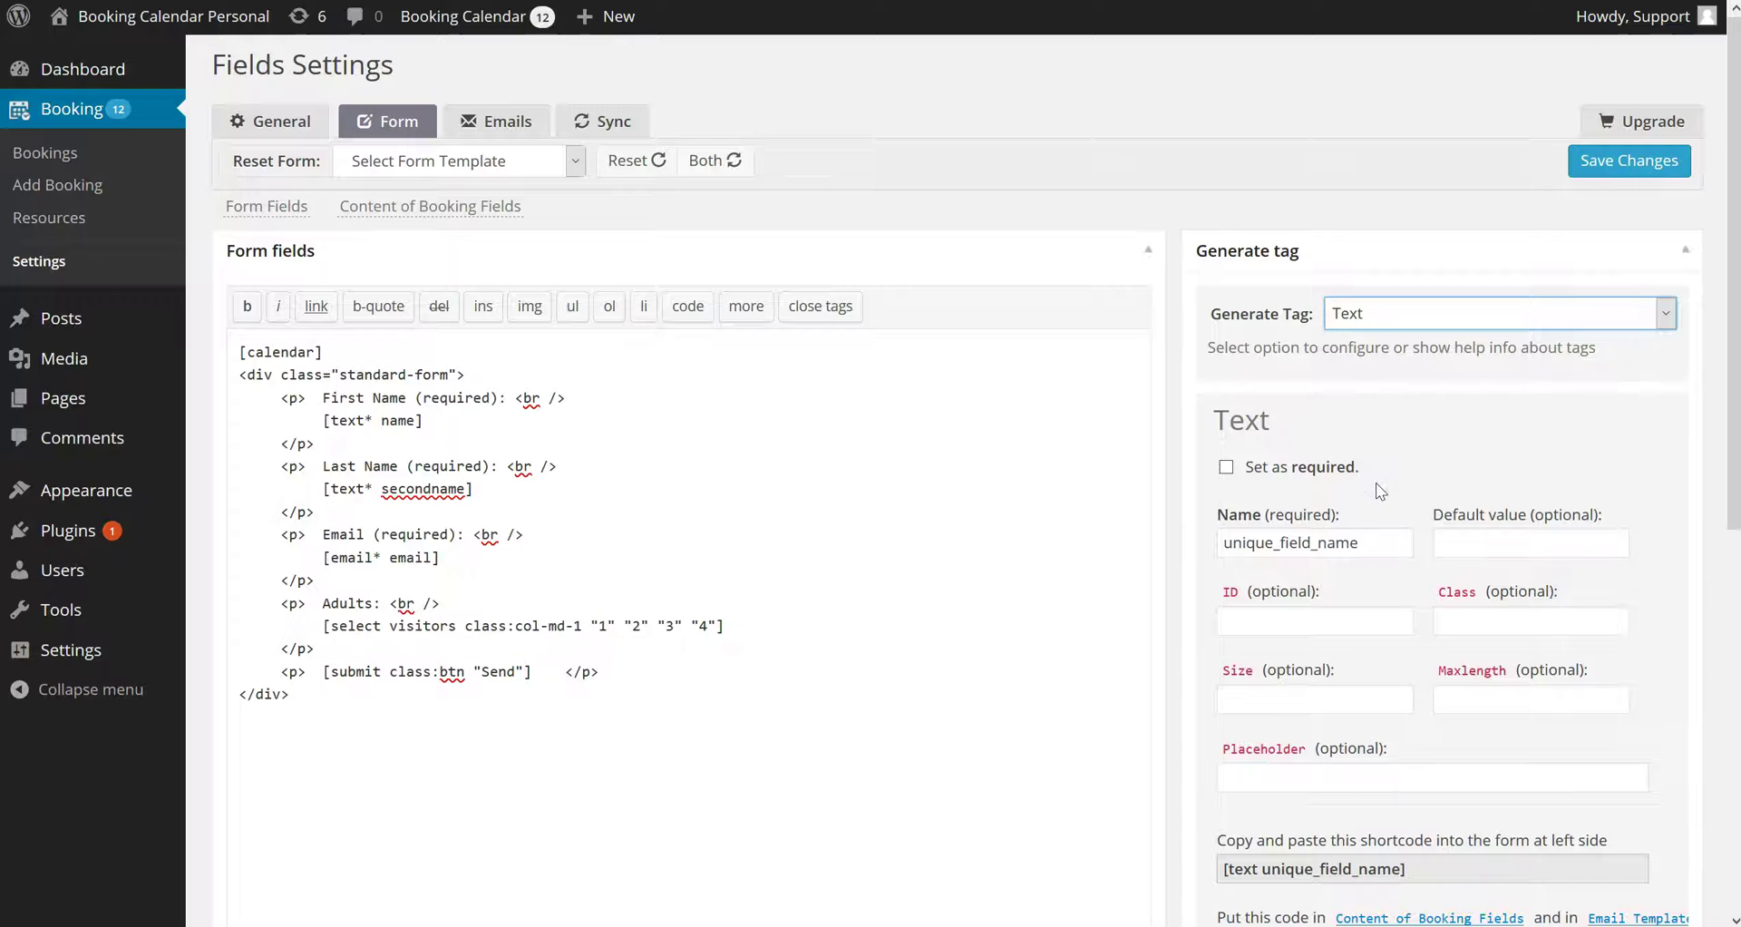
pyautogui.click(1649, 600)
pyautogui.doubleClick(1399, 545)
pyautogui.write('phone')
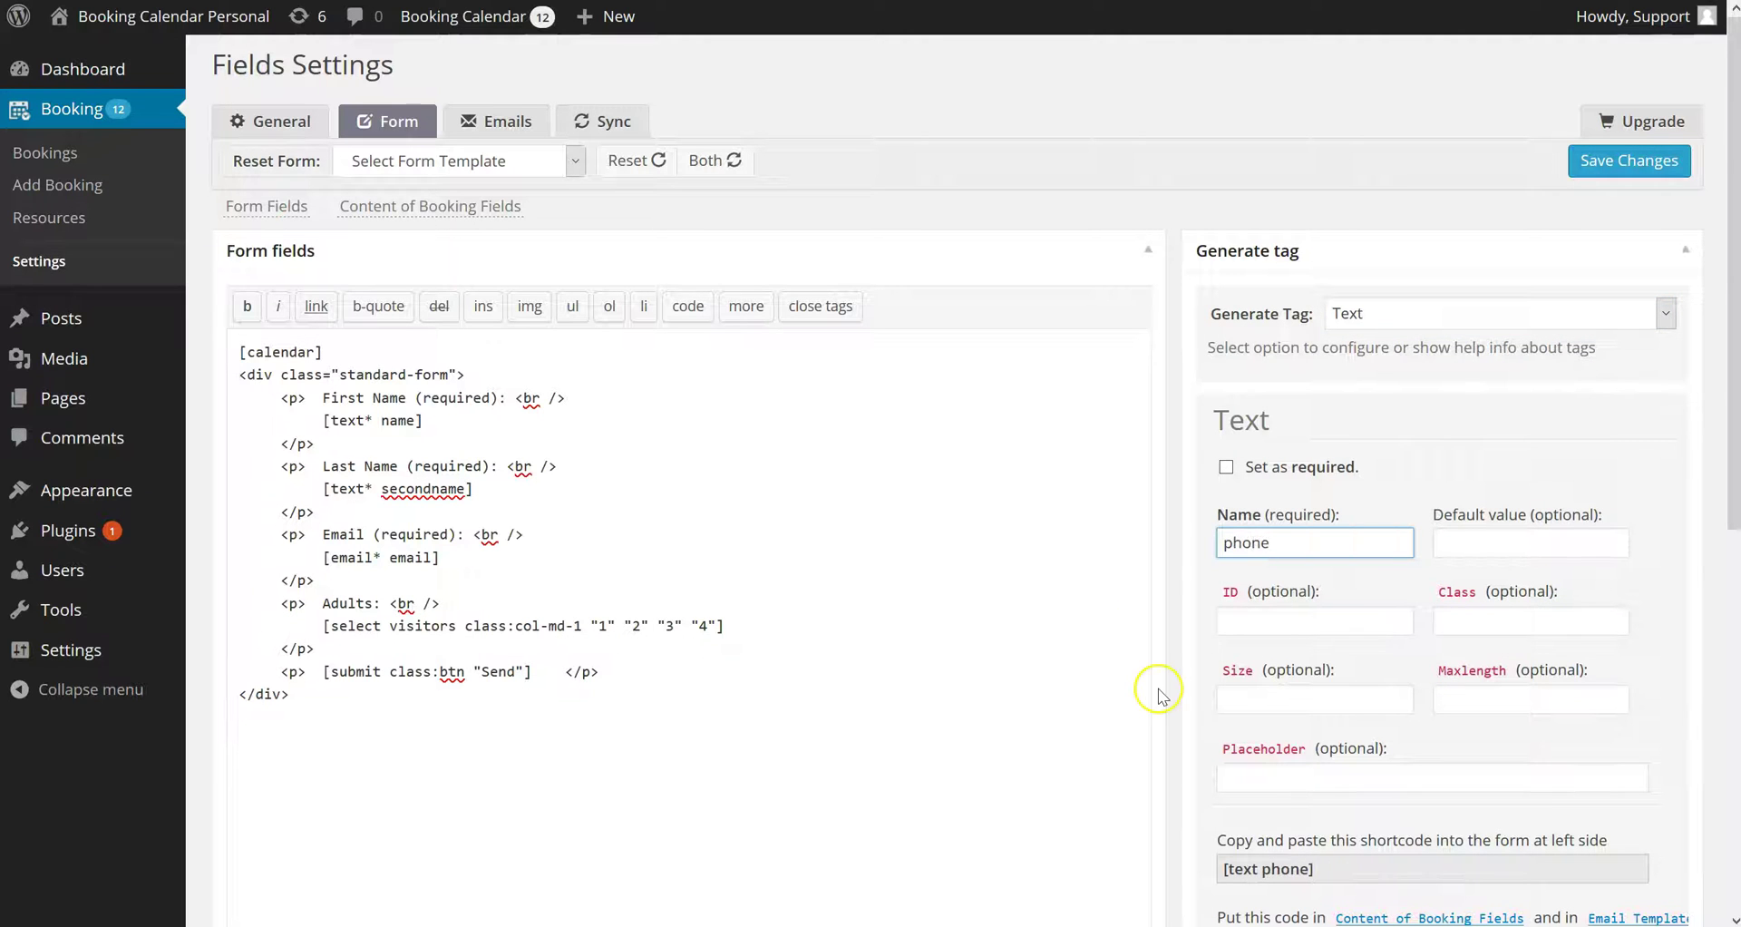
pyautogui.scroll(-3, 1179, 689)
pyautogui.click(1262, 638)
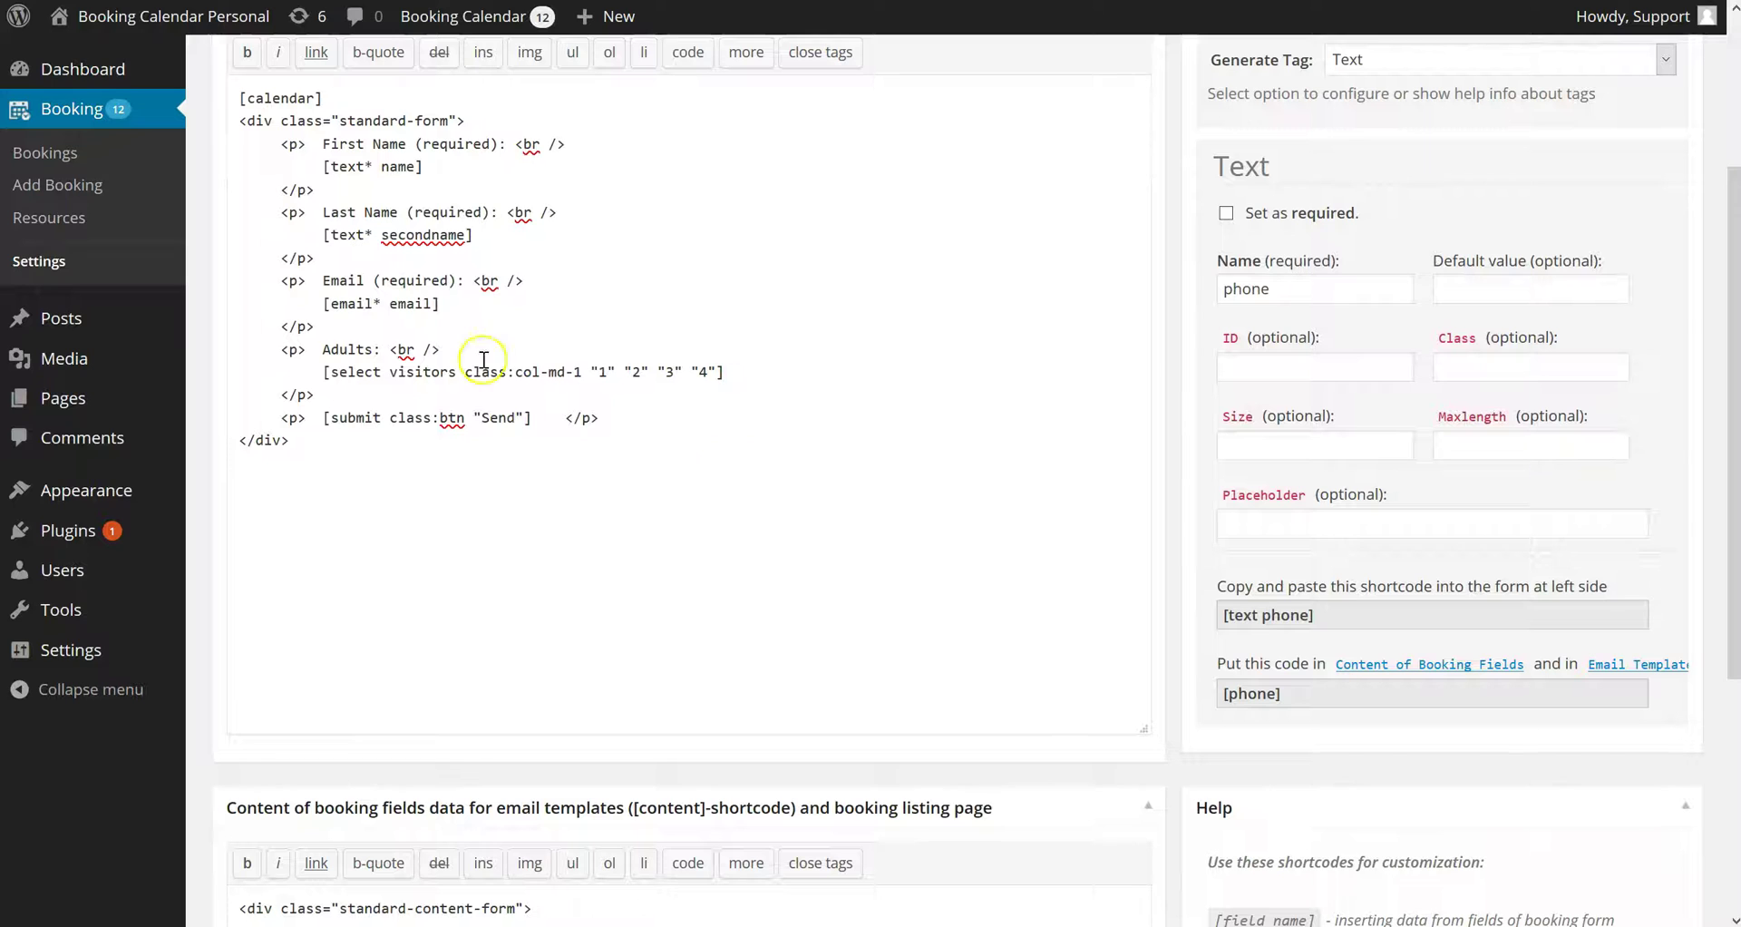
# Duplicate the Email paragraph below itself and relabel the copy Phone
pyautogui.moveTo(324, 270); pyautogui.dragTo(365, 328)
pyautogui.hotkey('ctrl', 'c')
pyautogui.press('Right')
pyautogui.hotkey('ctrl', 'v')
pyautogui.press('BackSpace')
pyautogui.moveTo(448, 372)
pyautogui.mouseDown()
pyautogui.moveTo(324, 371)
pyautogui.moveTo(324, 349)
pyautogui.mouseUp()
pyautogui.write('Phone')
# Paste the generated [text phone] shortcode under the Phone: label
pyautogui.click(1263, 620)
pyautogui.rightClick(1263, 617)
pyautogui.click(1293, 673)
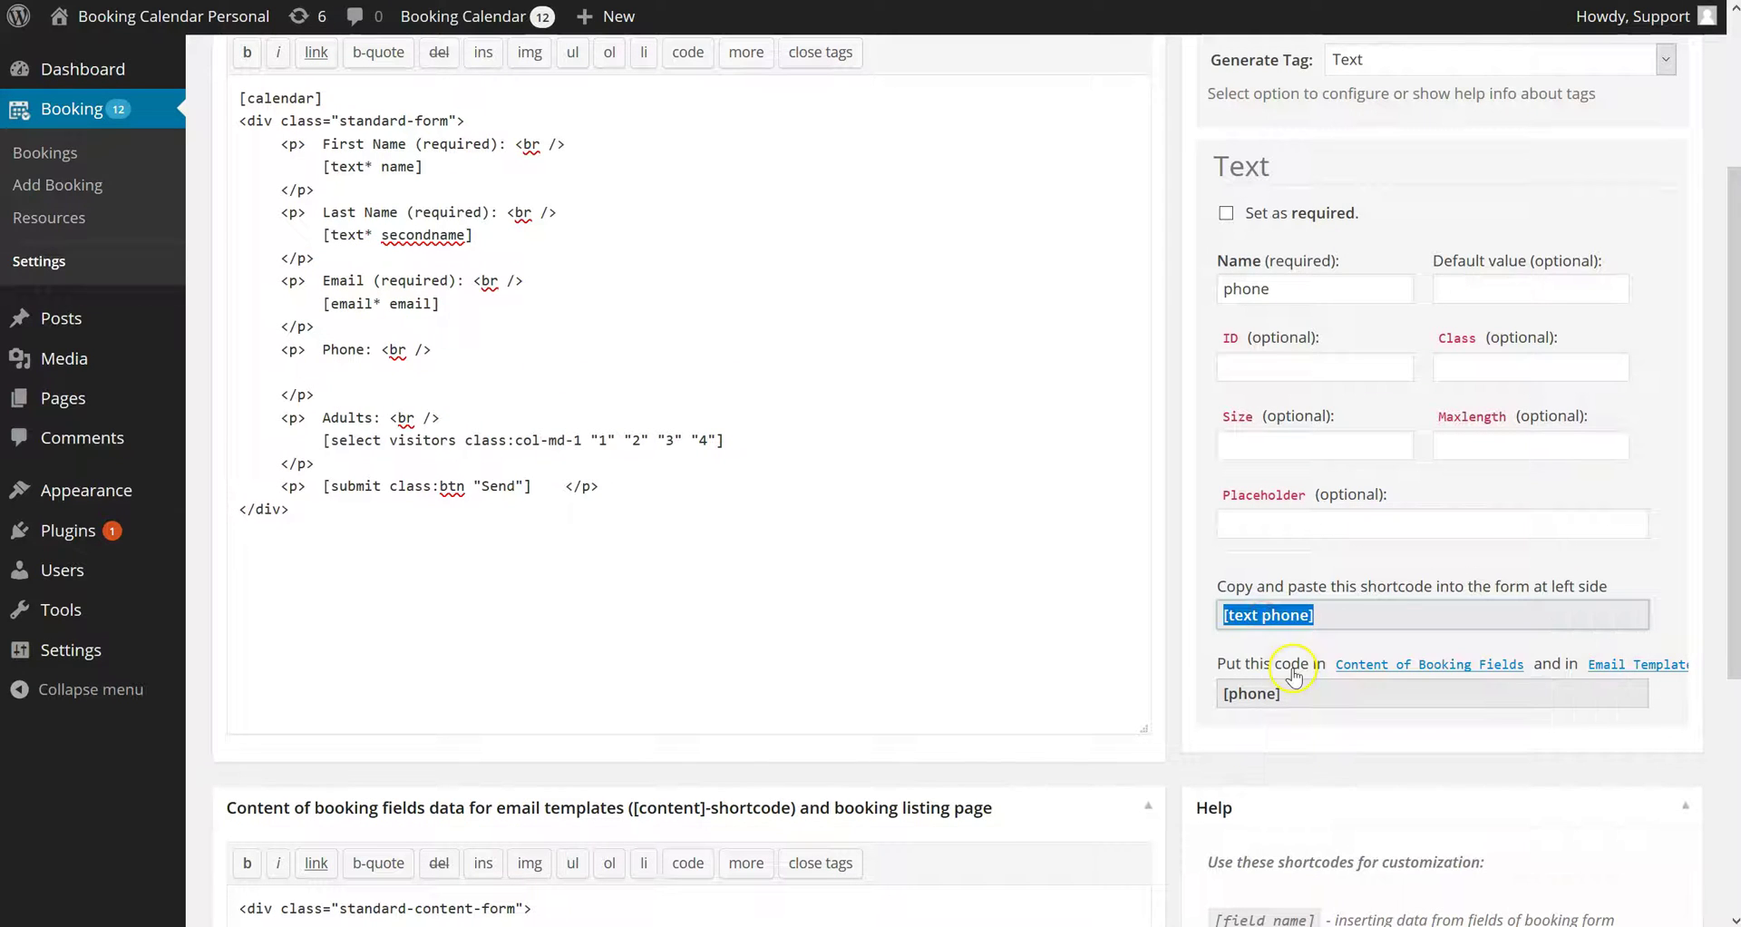
pyautogui.click(337, 369)
pyautogui.rightClick(338, 369)
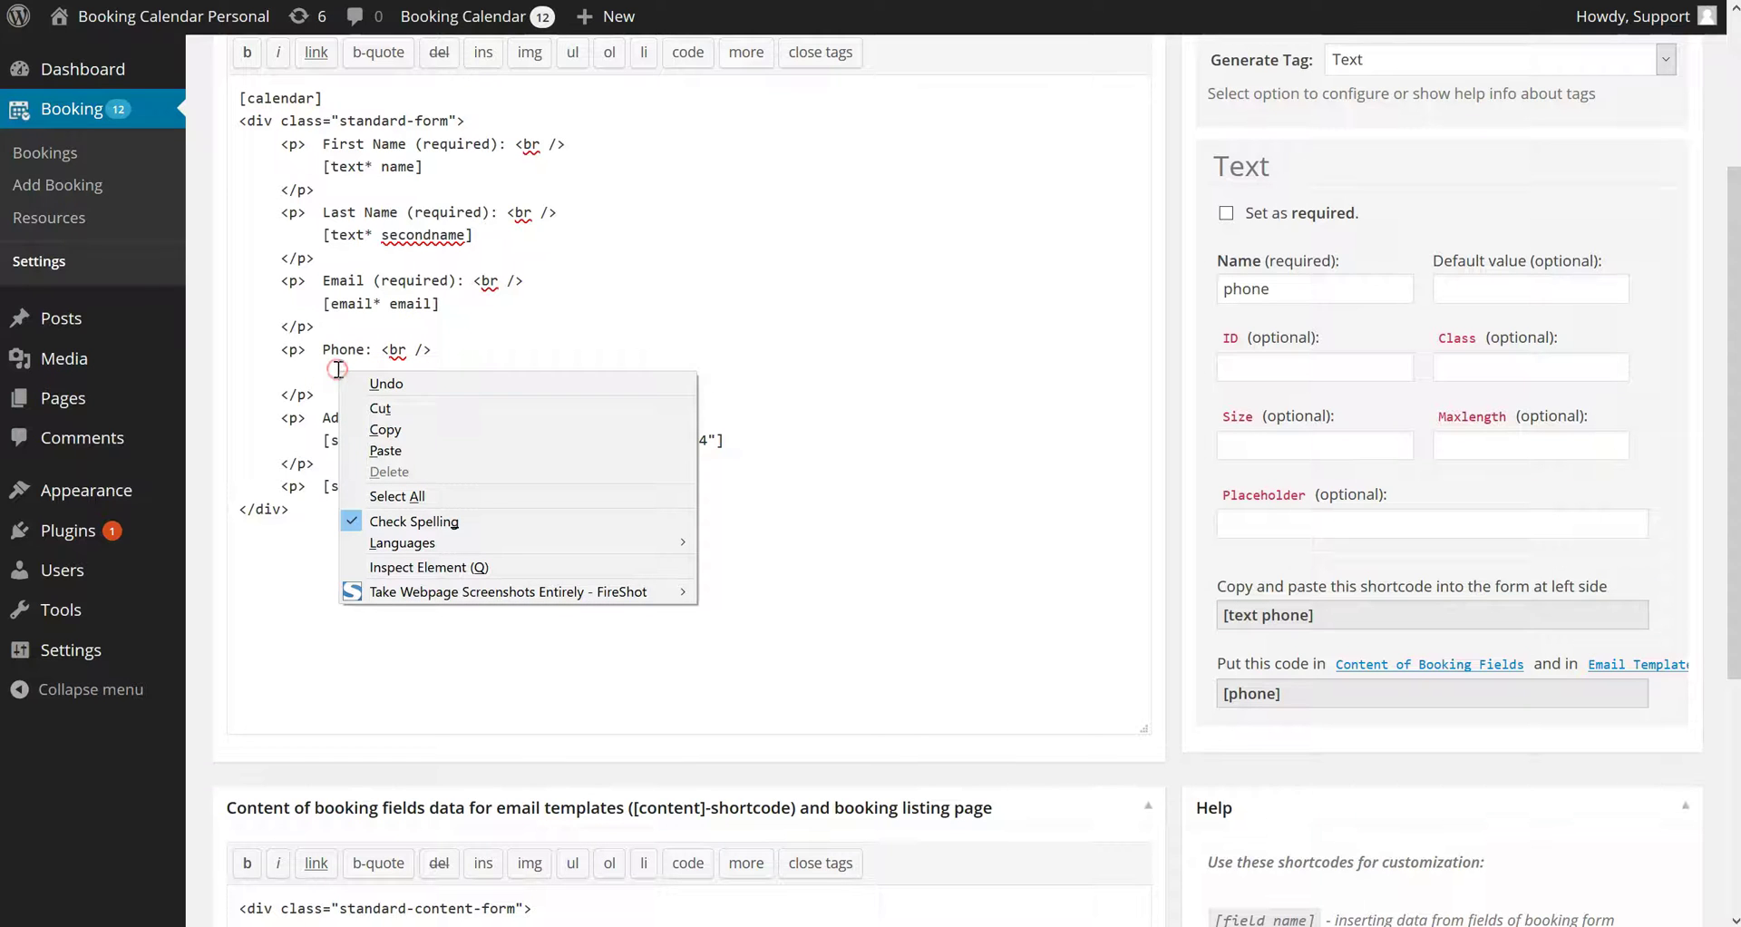
pyautogui.click(388, 450)
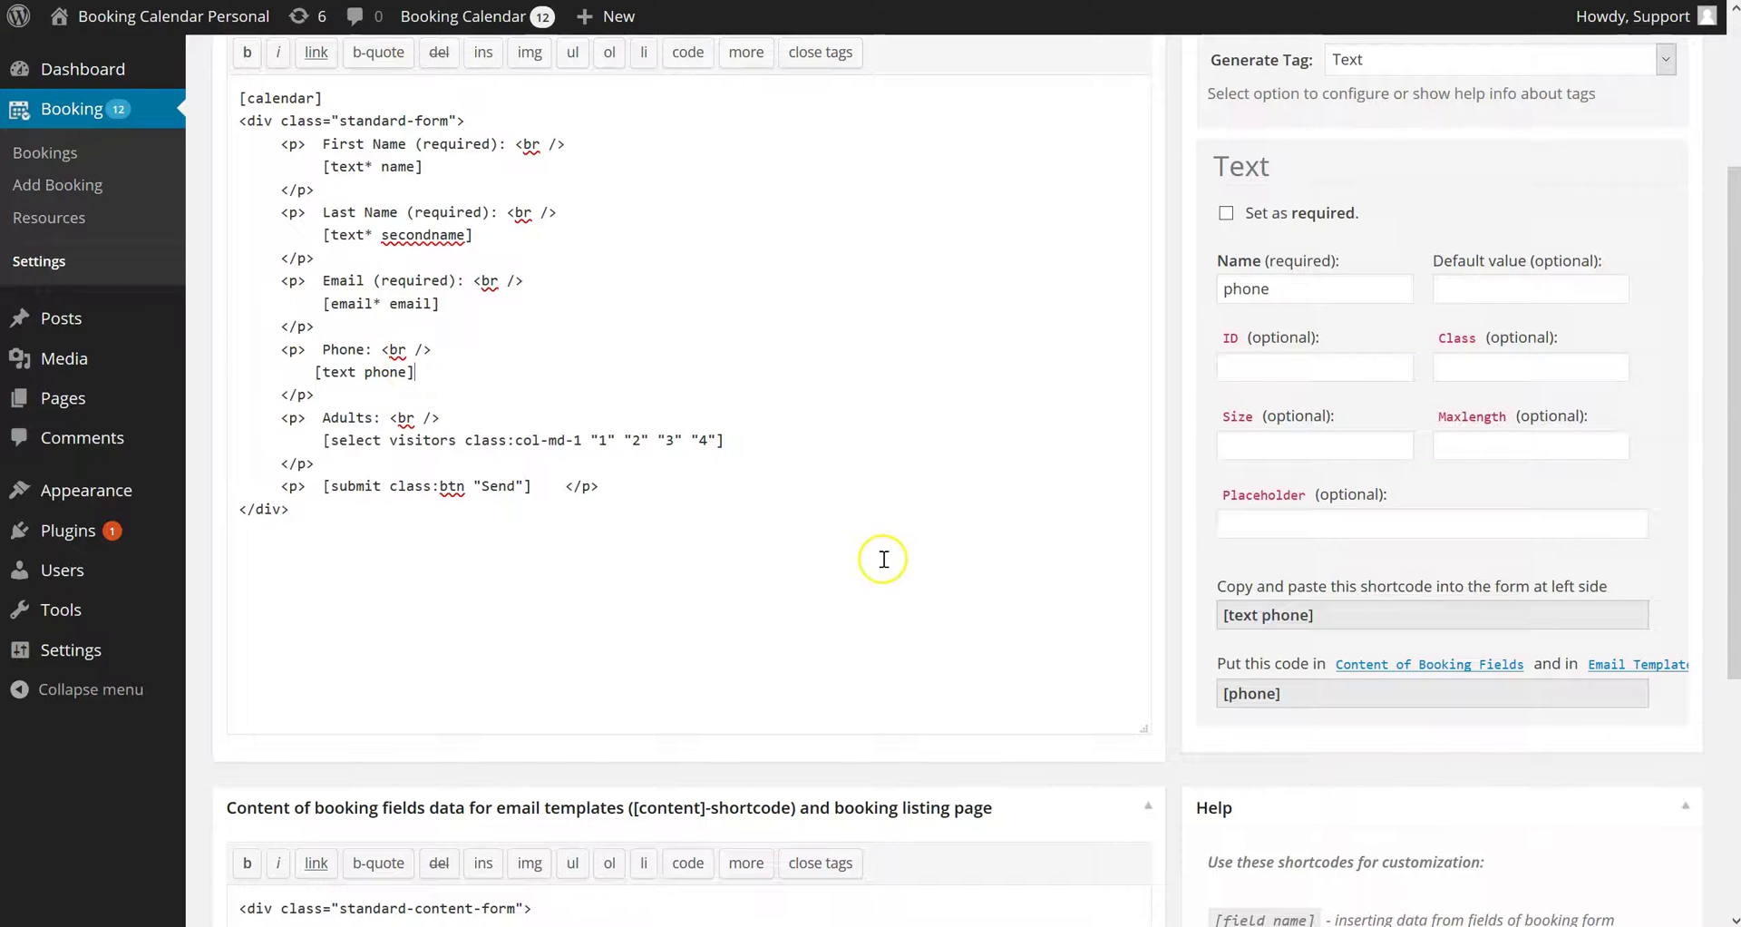
# Duplicate the content template's Email line and rename the copy Phone
pyautogui.scroll(-4, 1284, 782)
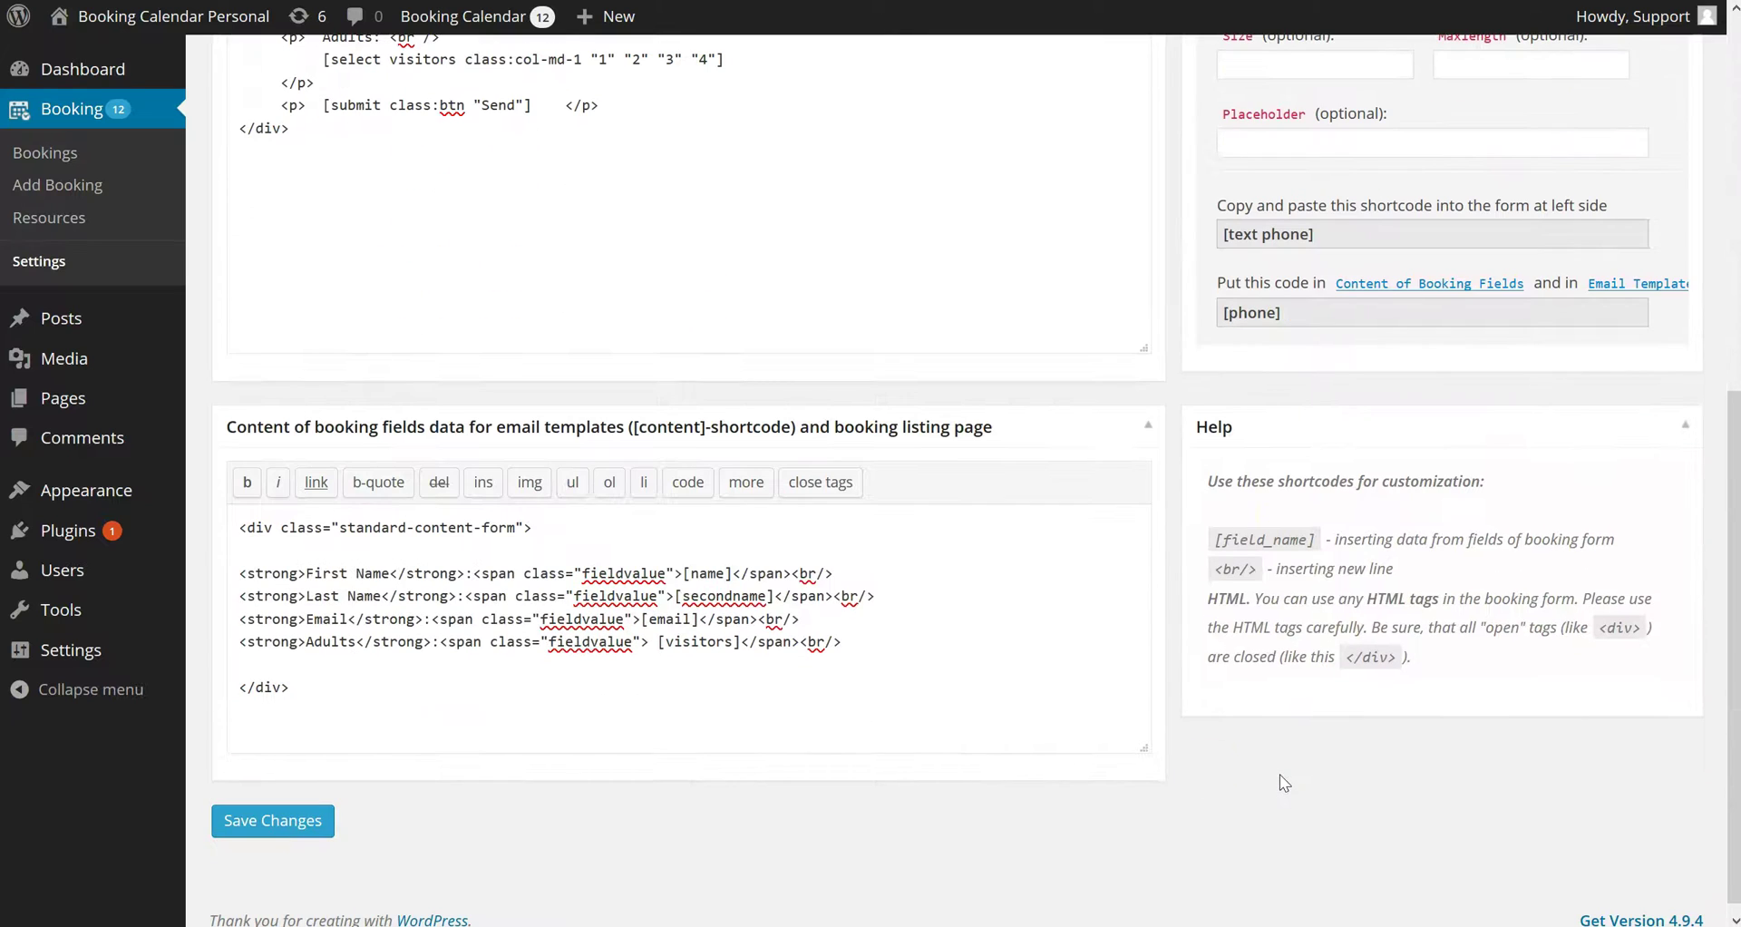
pyautogui.hotkey('shift', 'Home')
pyautogui.hotkey('ctrl', 'c')
pyautogui.press('End')
pyautogui.press('Return')
pyautogui.hotkey('ctrl', 'v')
pyautogui.doubleClick(331, 640)
pyautogui.write('Phone')
# Replace [email] on the new Phone line with the [phone] placeholder
pyautogui.click(1252, 313)
pyautogui.rightClick(1264, 314)
pyautogui.click(1309, 374)
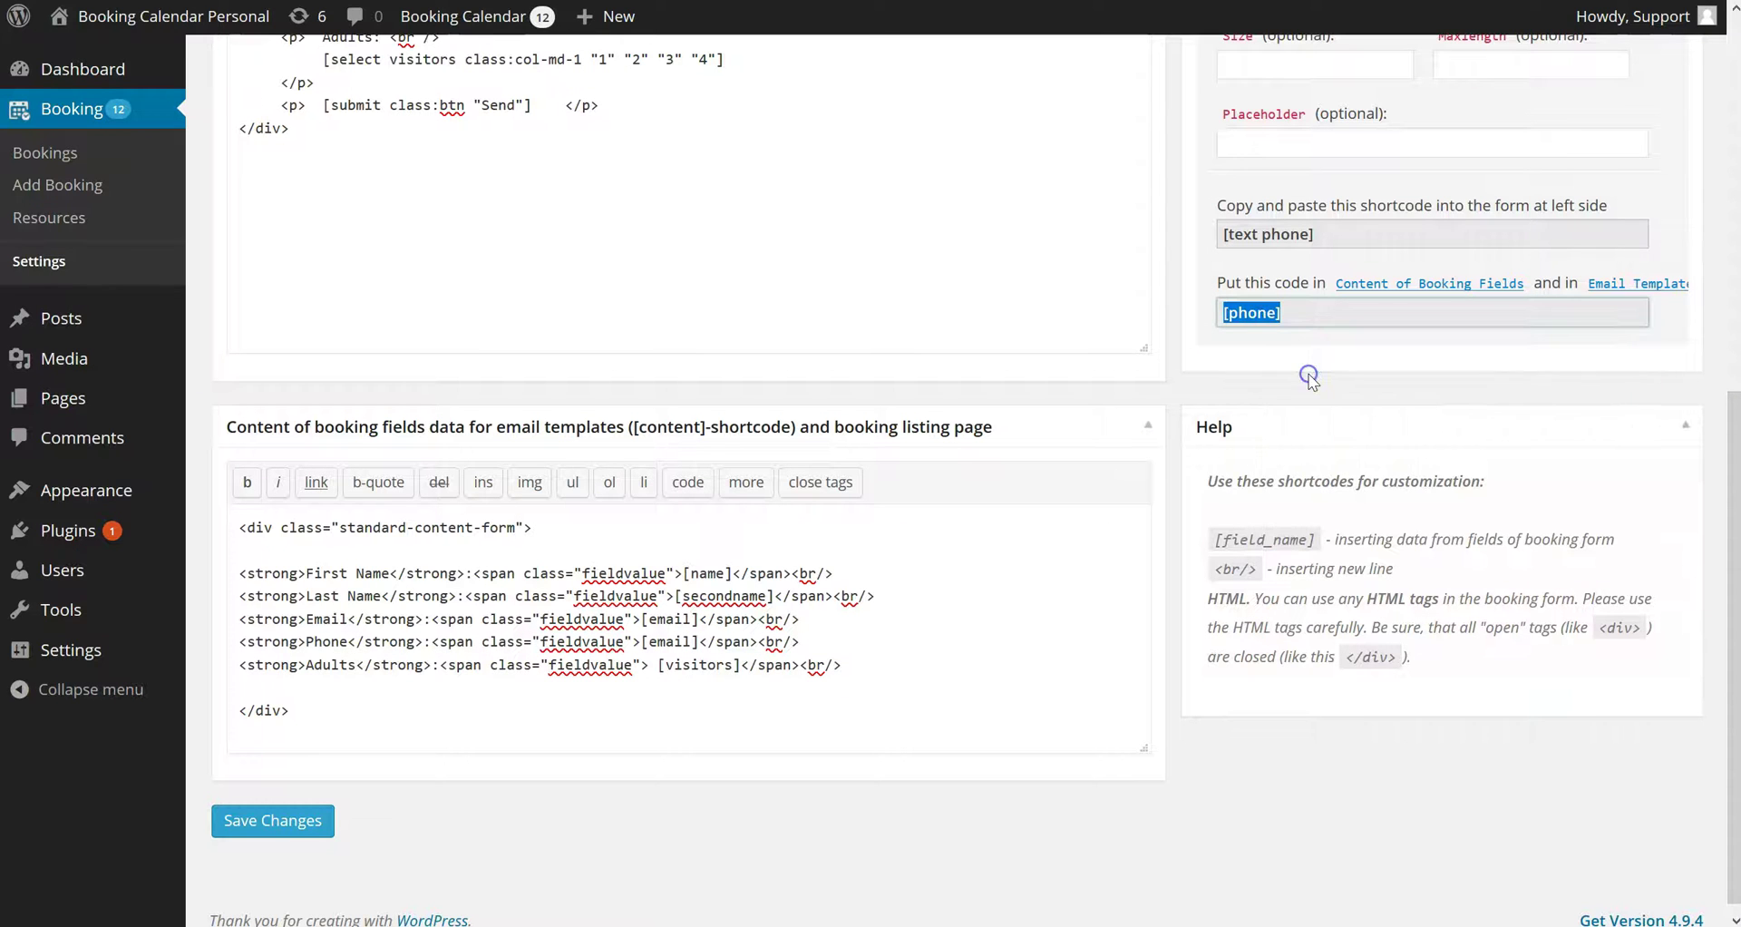
pyautogui.click(703, 644)
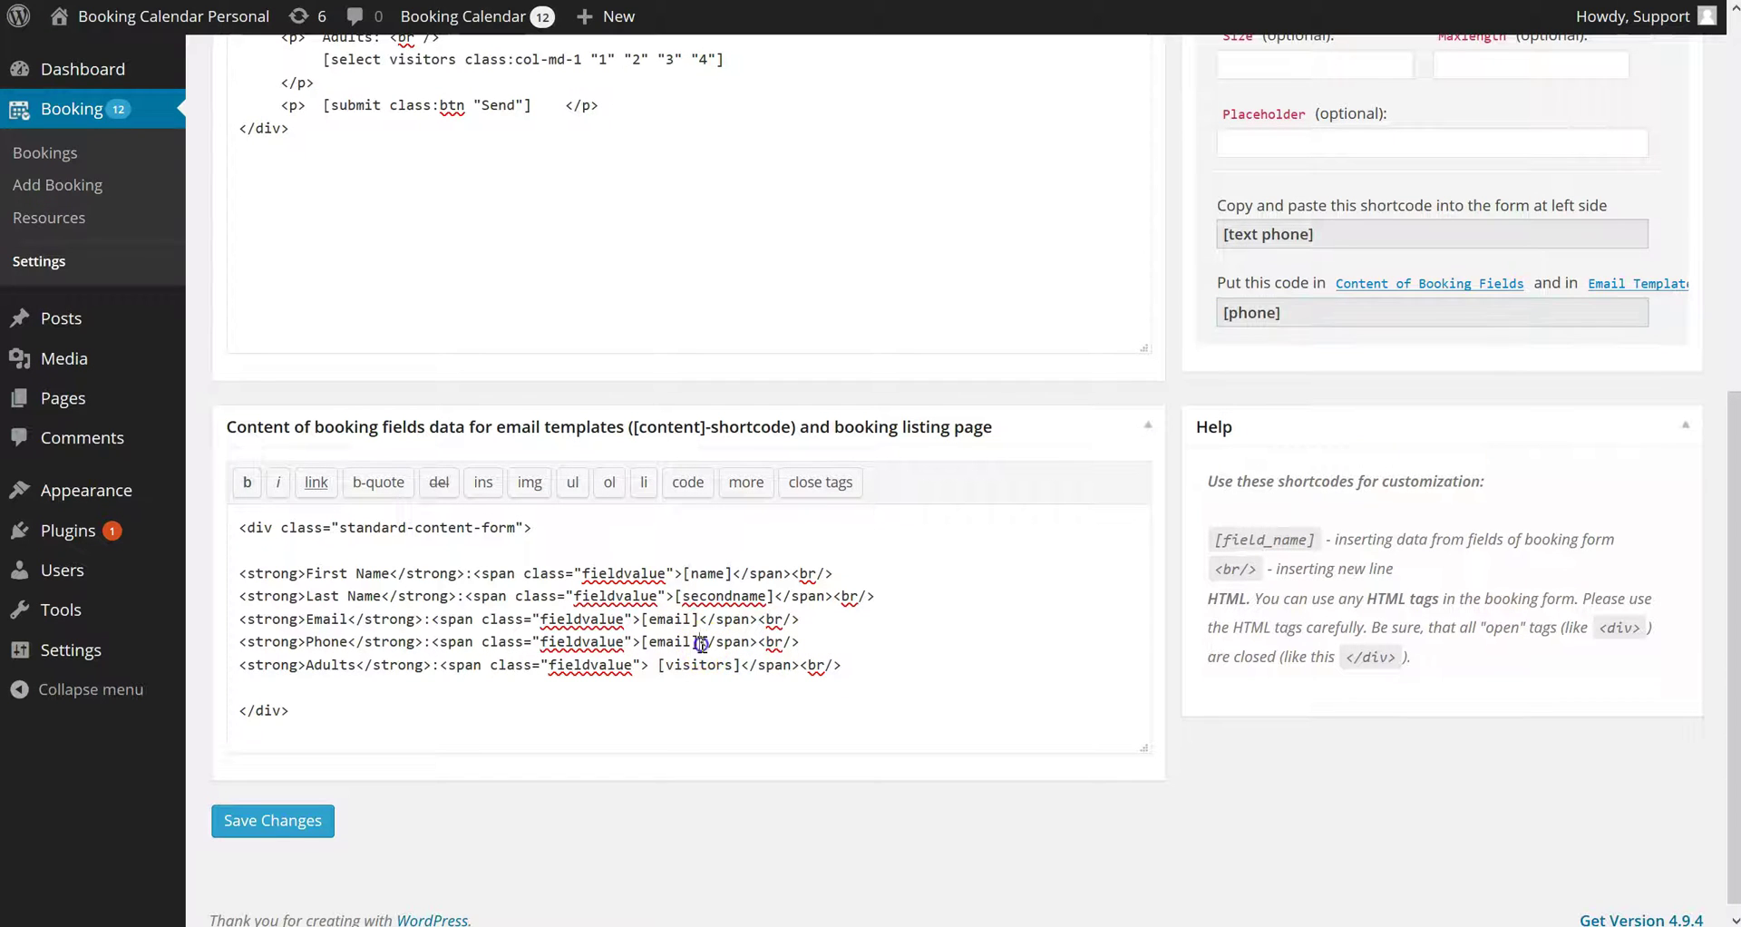
pyautogui.rightClick(644, 641)
pyautogui.click(695, 723)
pyautogui.scroll(1, 687, 698)
pyautogui.scroll(7, 687, 698)
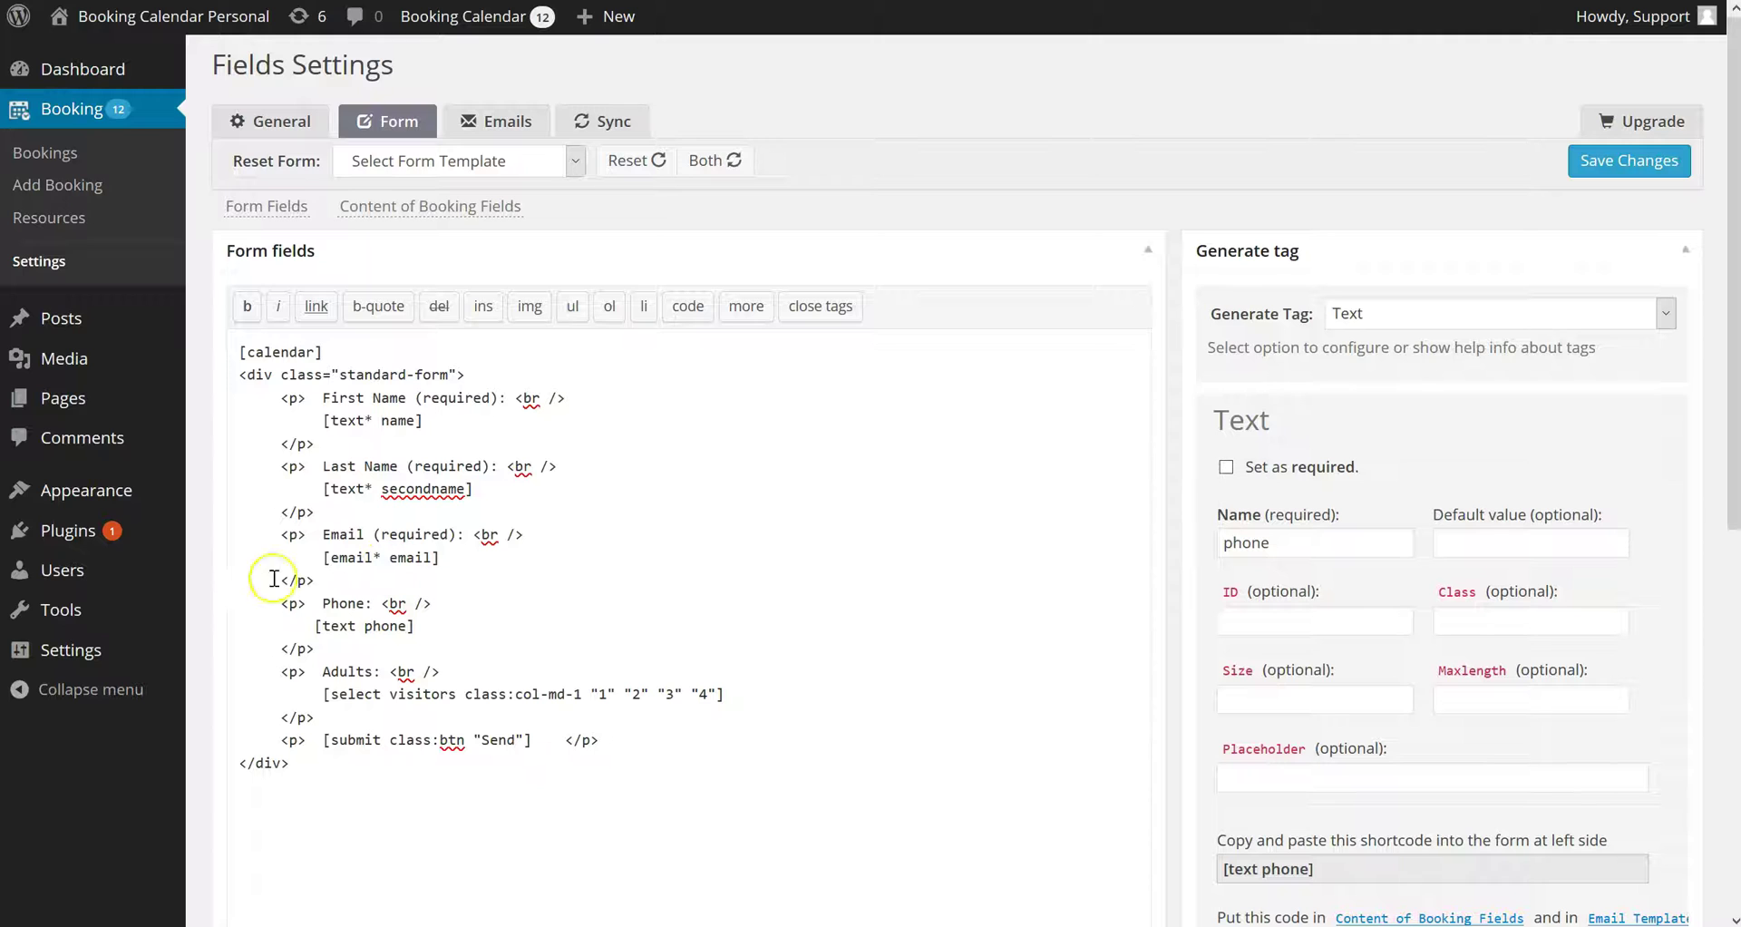
# Save the form and confirm the Phone field appears on Add Booking
pyautogui.click(1630, 163)
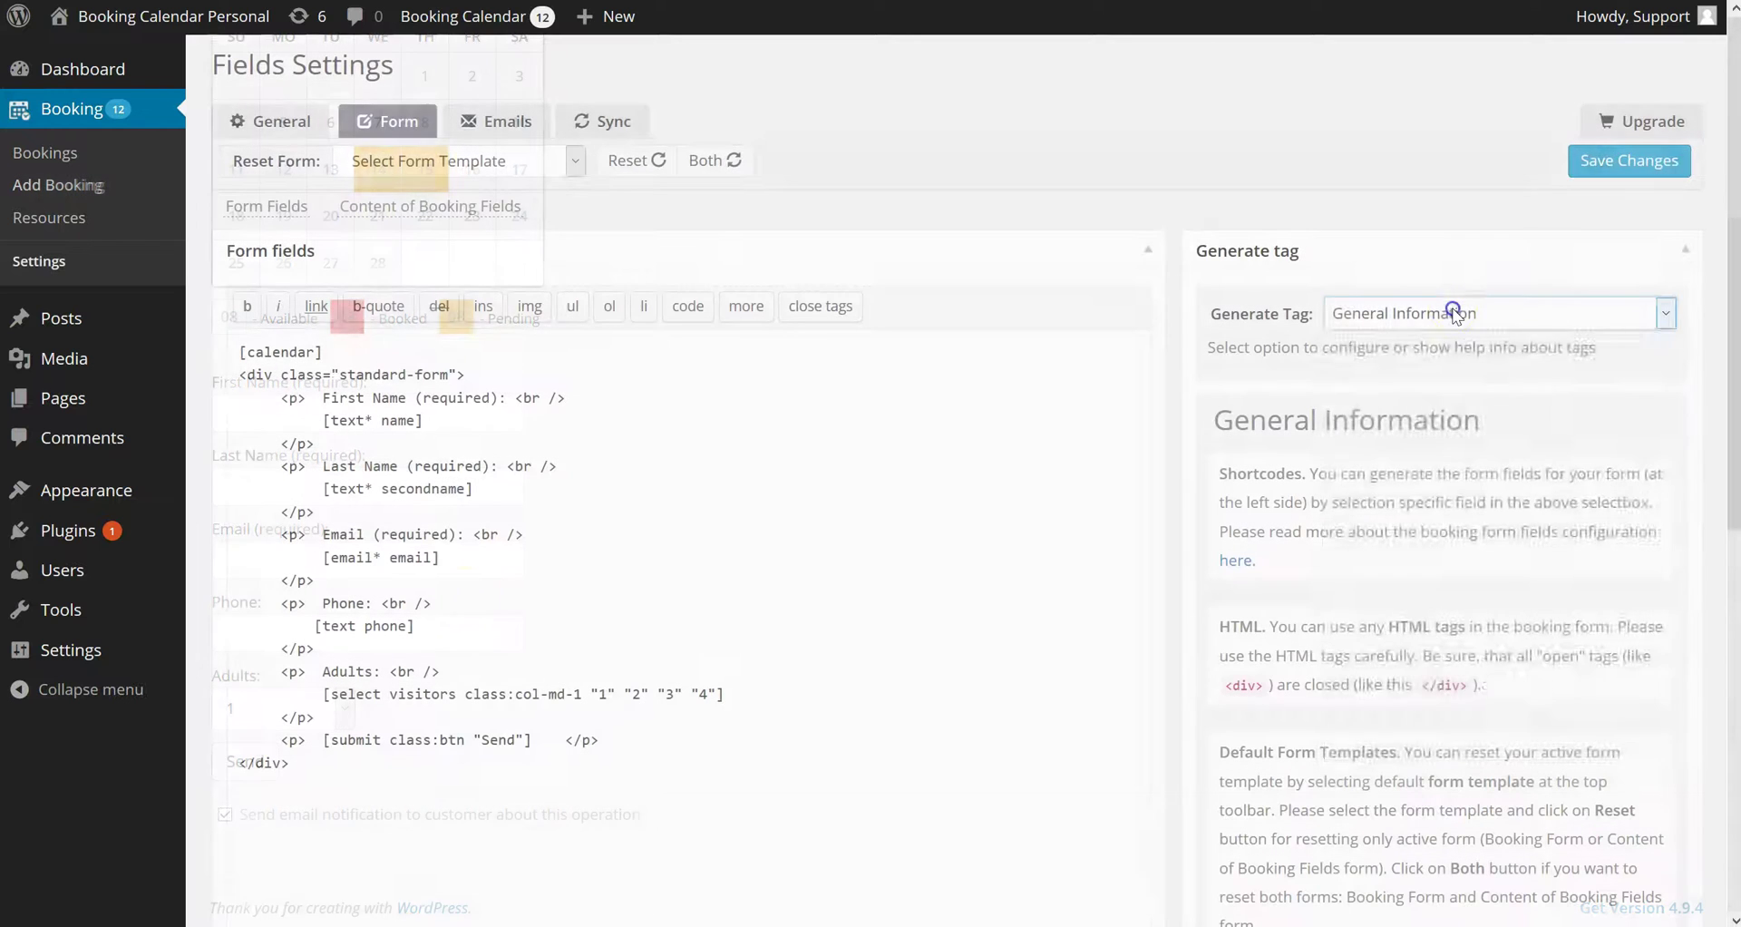
pyautogui.click(1571, 312)
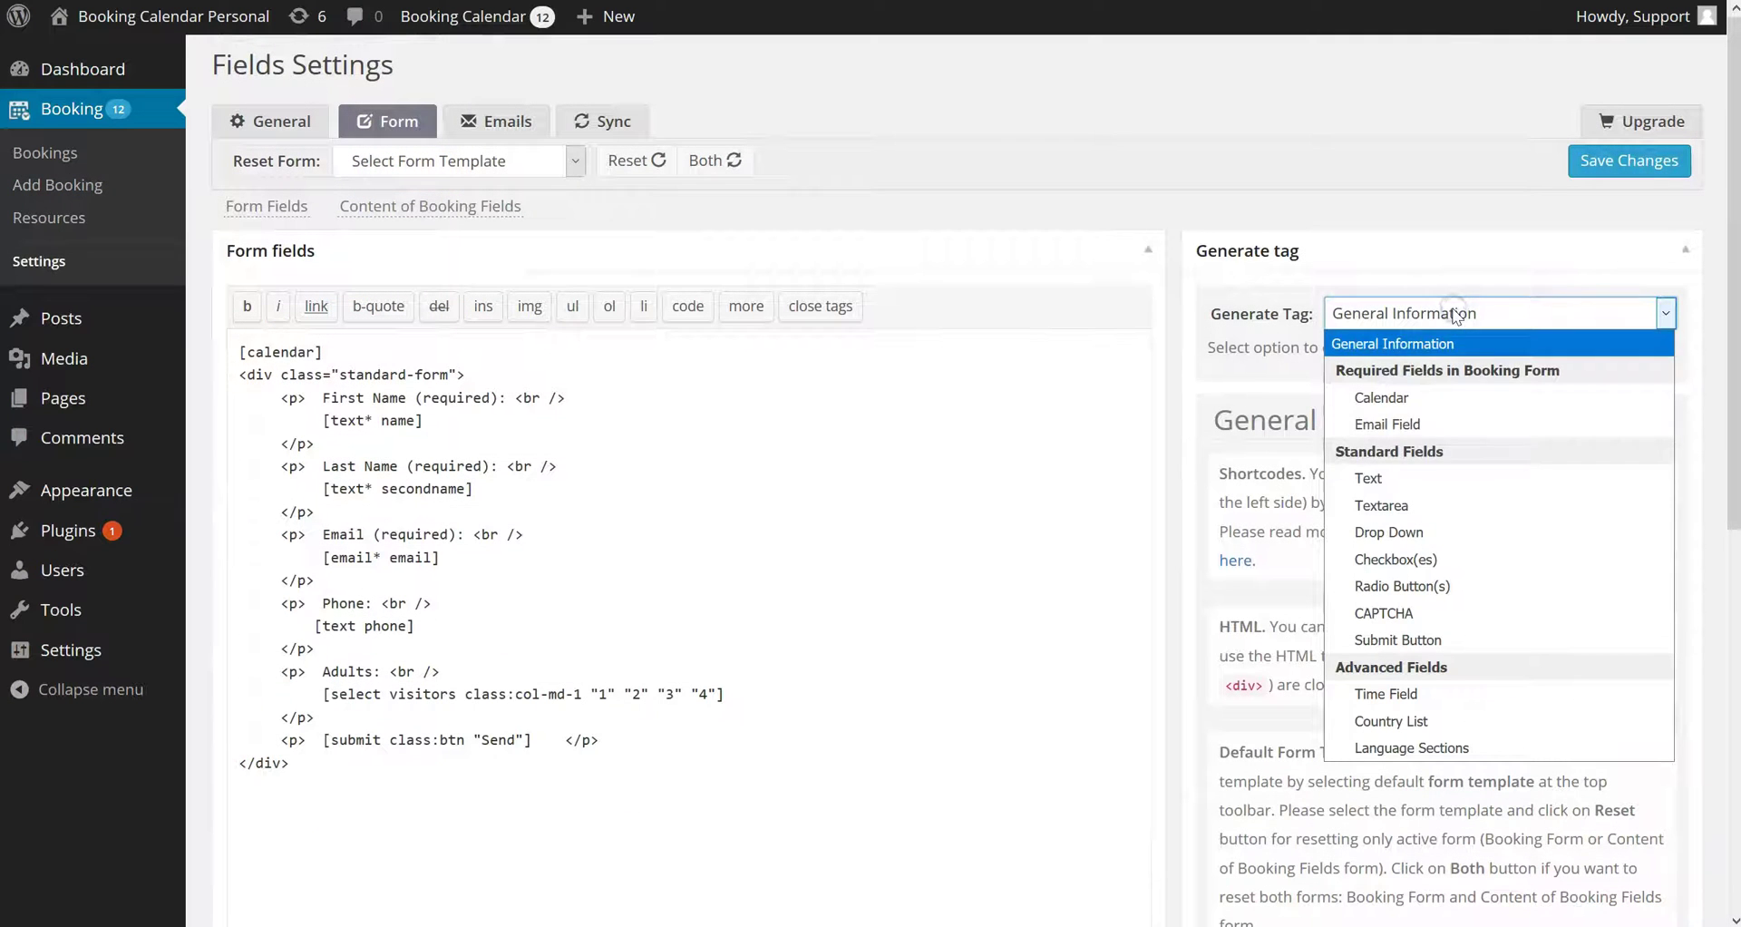
# Generate a Textarea tag named details
pyautogui.click(1405, 514)
pyautogui.doubleClick(1380, 544)
pyautogui.write('details')
pyautogui.scroll(-4, 1379, 550)
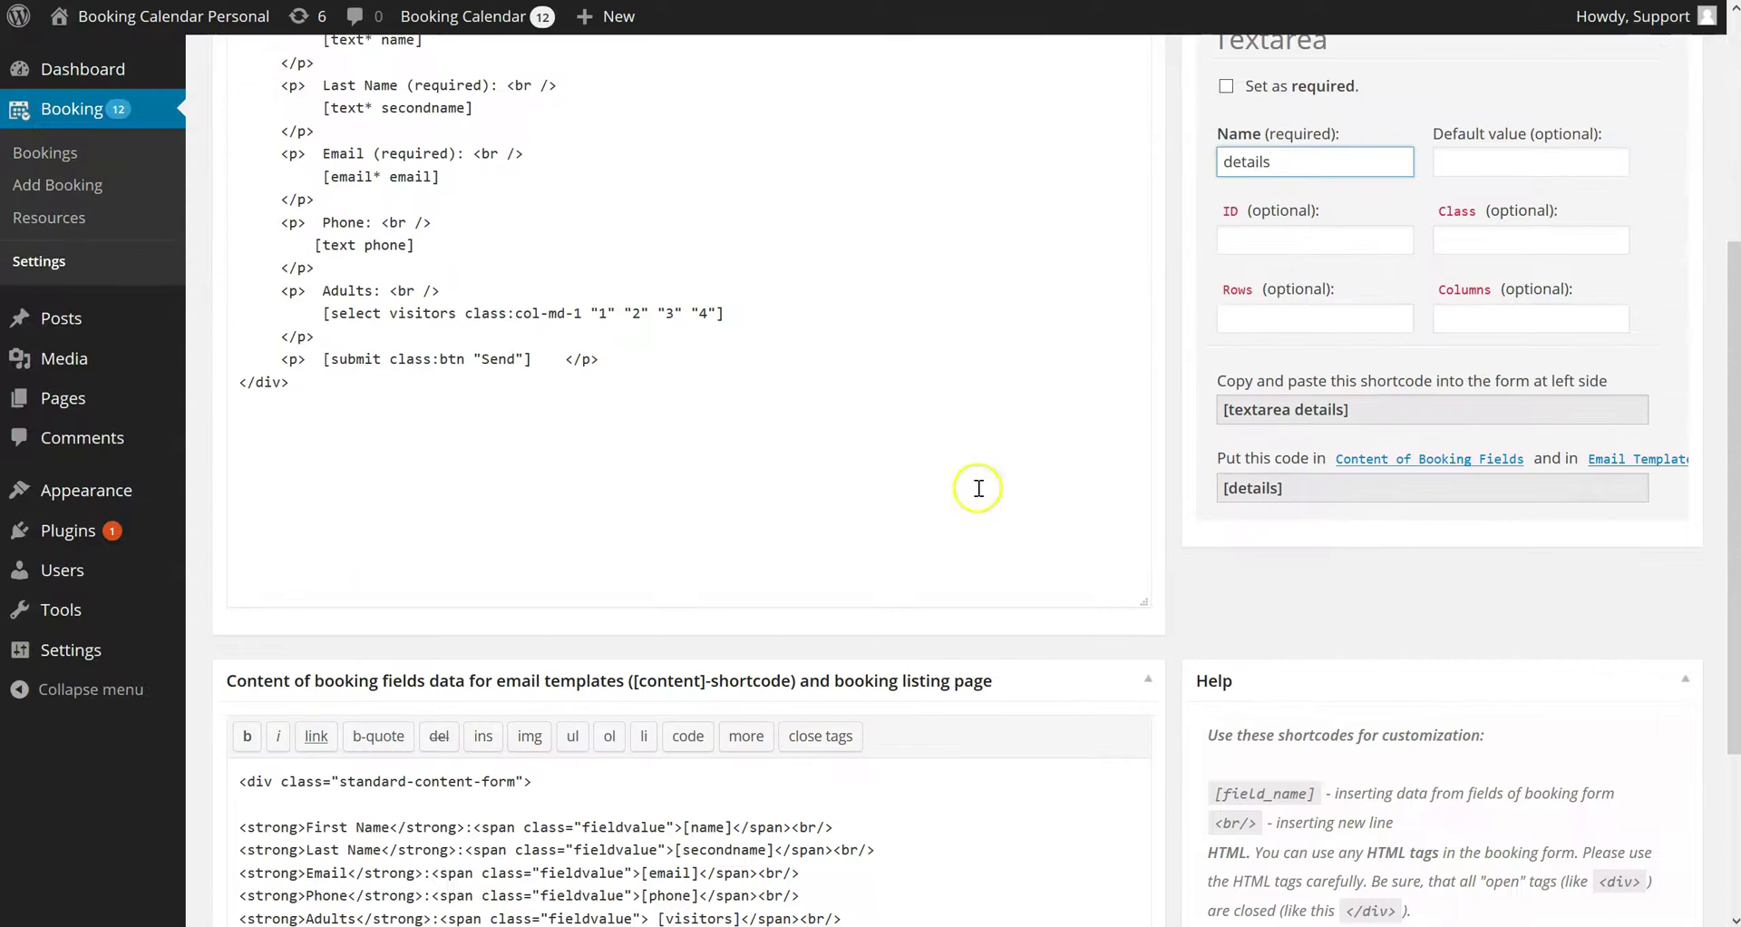
# Copy the Phone block below Adults and relabel it Details
pyautogui.moveTo(459, 222); pyautogui.dragTo(459, 226)
pyautogui.hotkey('ctrl', 'c')
pyautogui.click(358, 338)
pyautogui.press('Return')
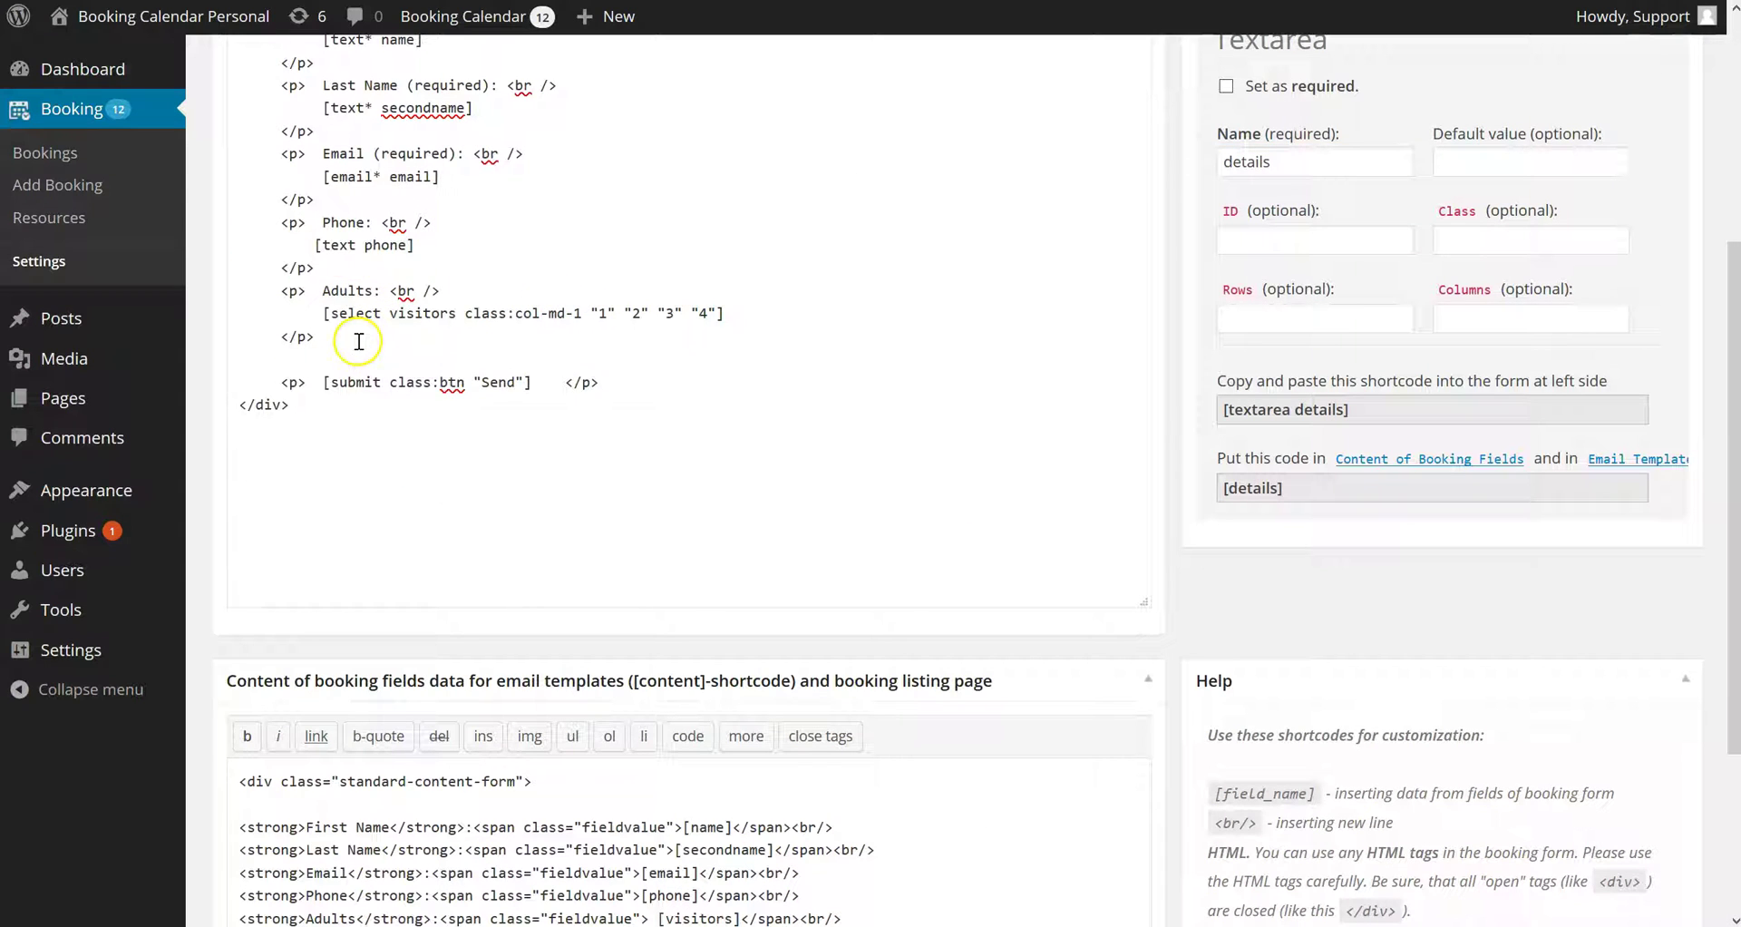
pyautogui.hotkey('ctrl', 'v')
pyautogui.doubleClick(345, 360)
pyautogui.write('Details')
# Replace the copied [text phone] with the [textarea details] shortcode
pyautogui.click(1286, 413)
pyautogui.rightClick(1286, 412)
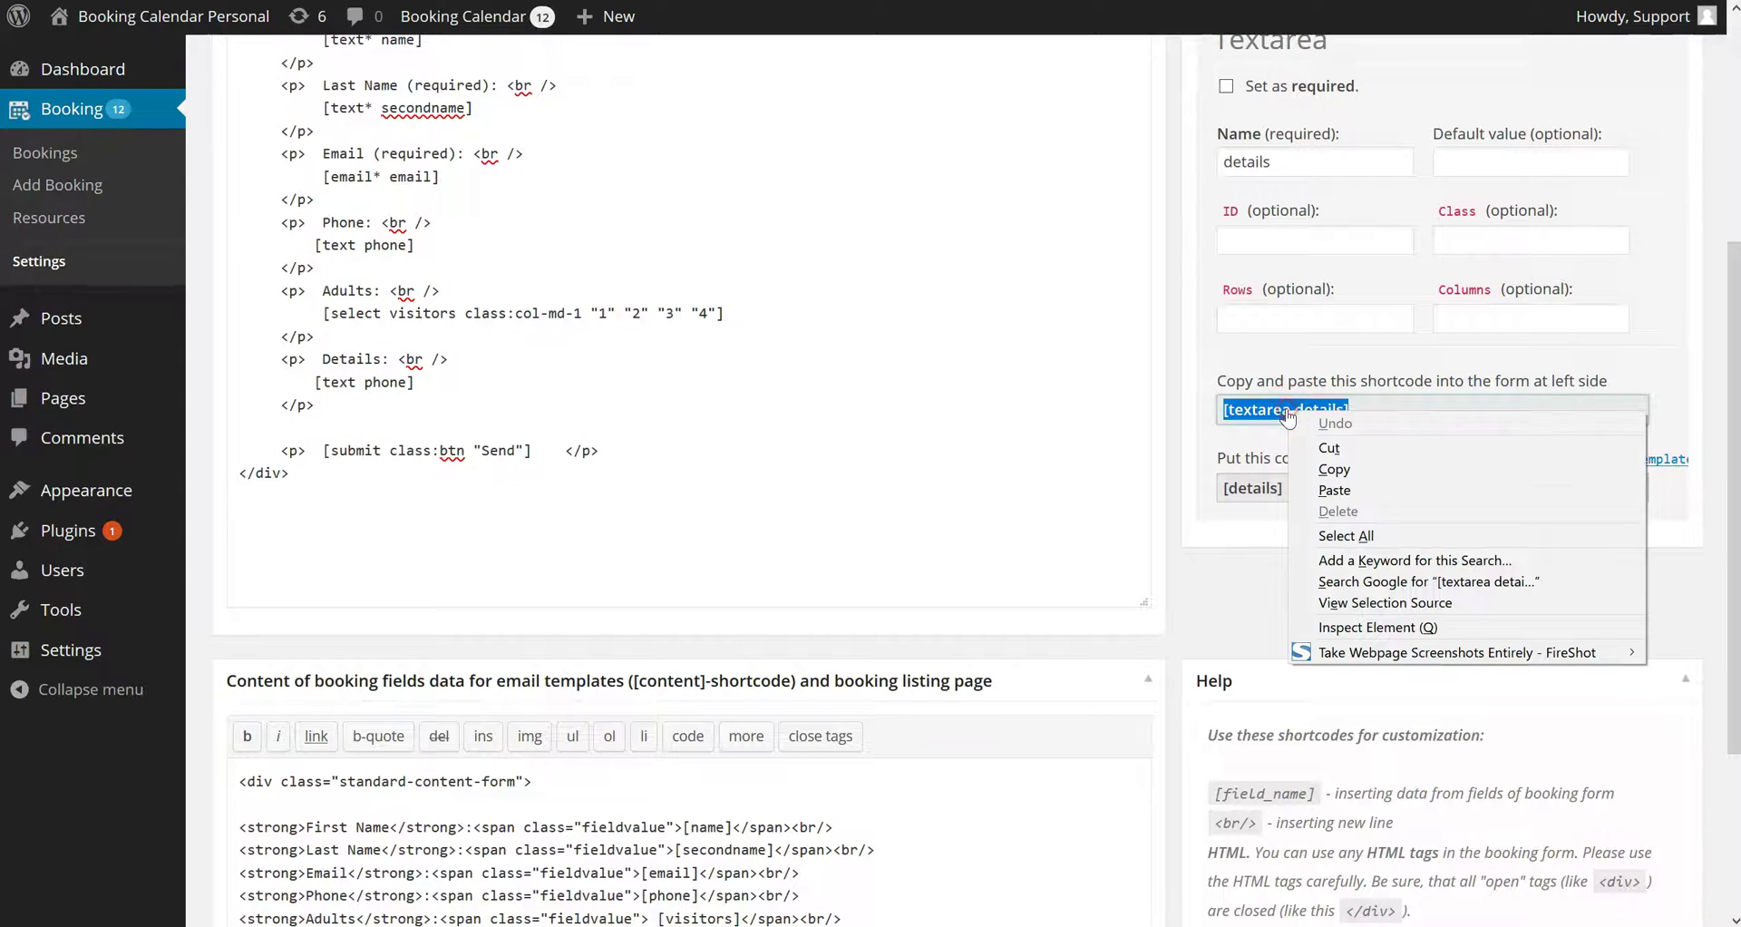
pyautogui.click(1315, 460)
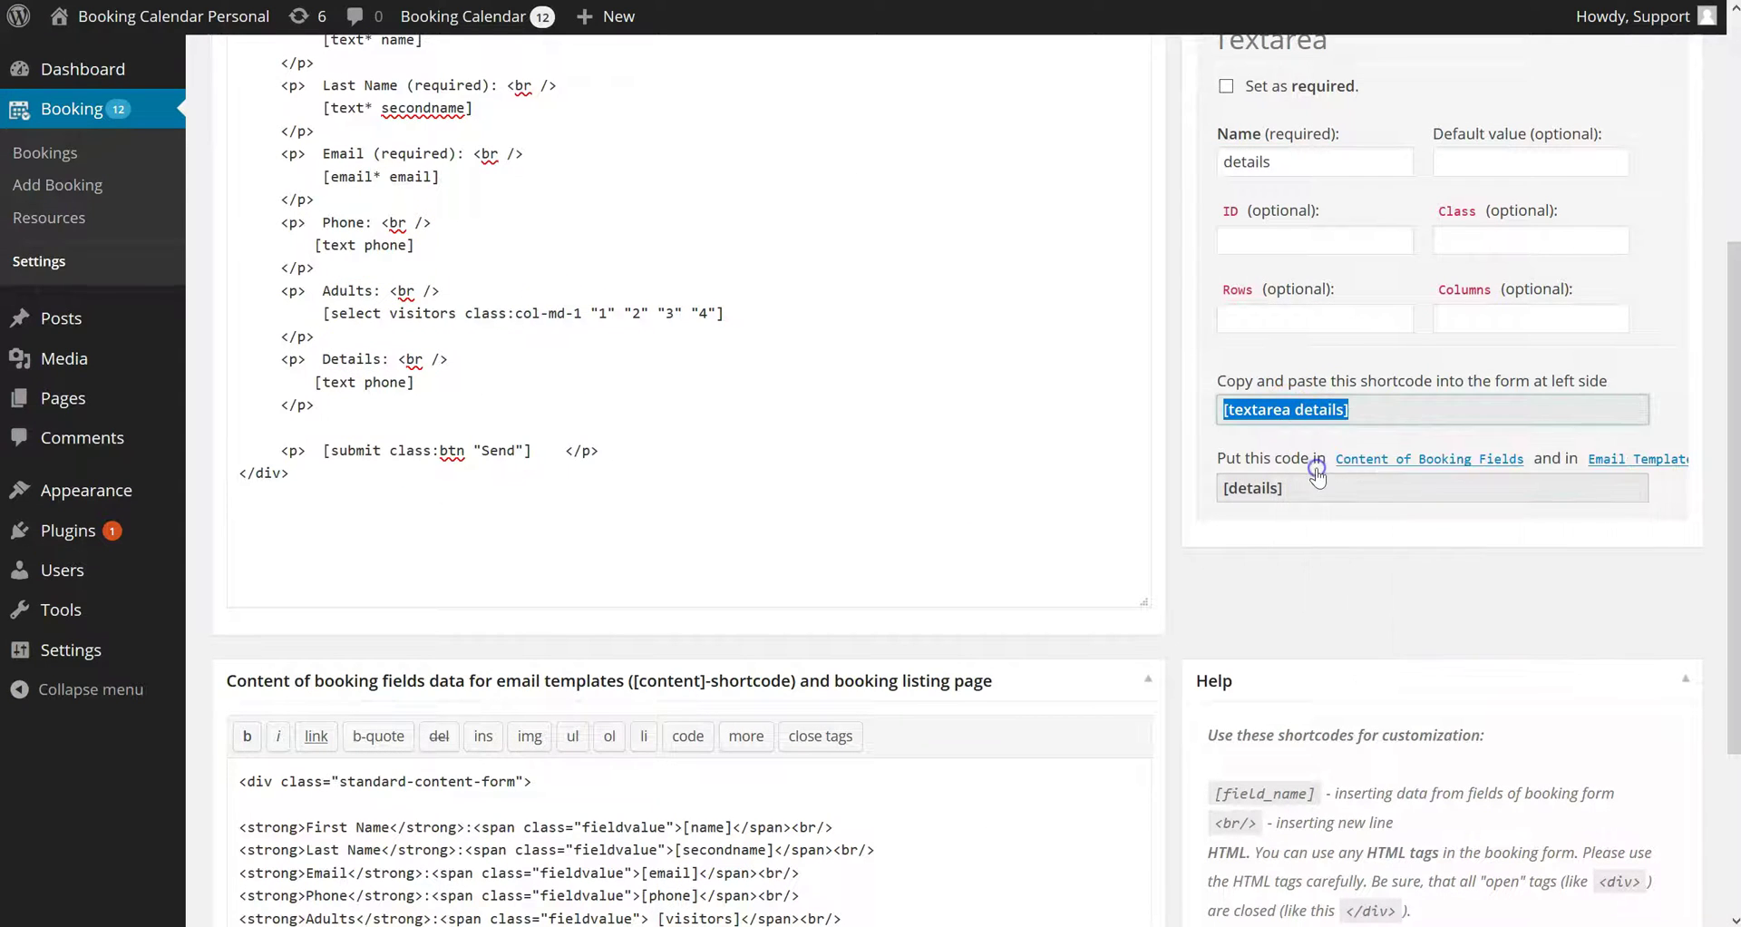
pyautogui.click(439, 382)
pyautogui.hotkey('shift', 'Home')
pyautogui.hotkey('shift', 'Right')
pyautogui.hotkey('shift', 'Right')
pyautogui.hotkey('shift', 'Right')
pyautogui.hotkey('shift', 'Right')
pyautogui.hotkey('shift', 'Right')
pyautogui.hotkey('shift', 'Right')
pyautogui.hotkey('shift', 'Right')
pyautogui.hotkey('shift', 'Right')
pyautogui.hotkey('shift', 'Right')
pyautogui.hotkey('shift', 'Right')
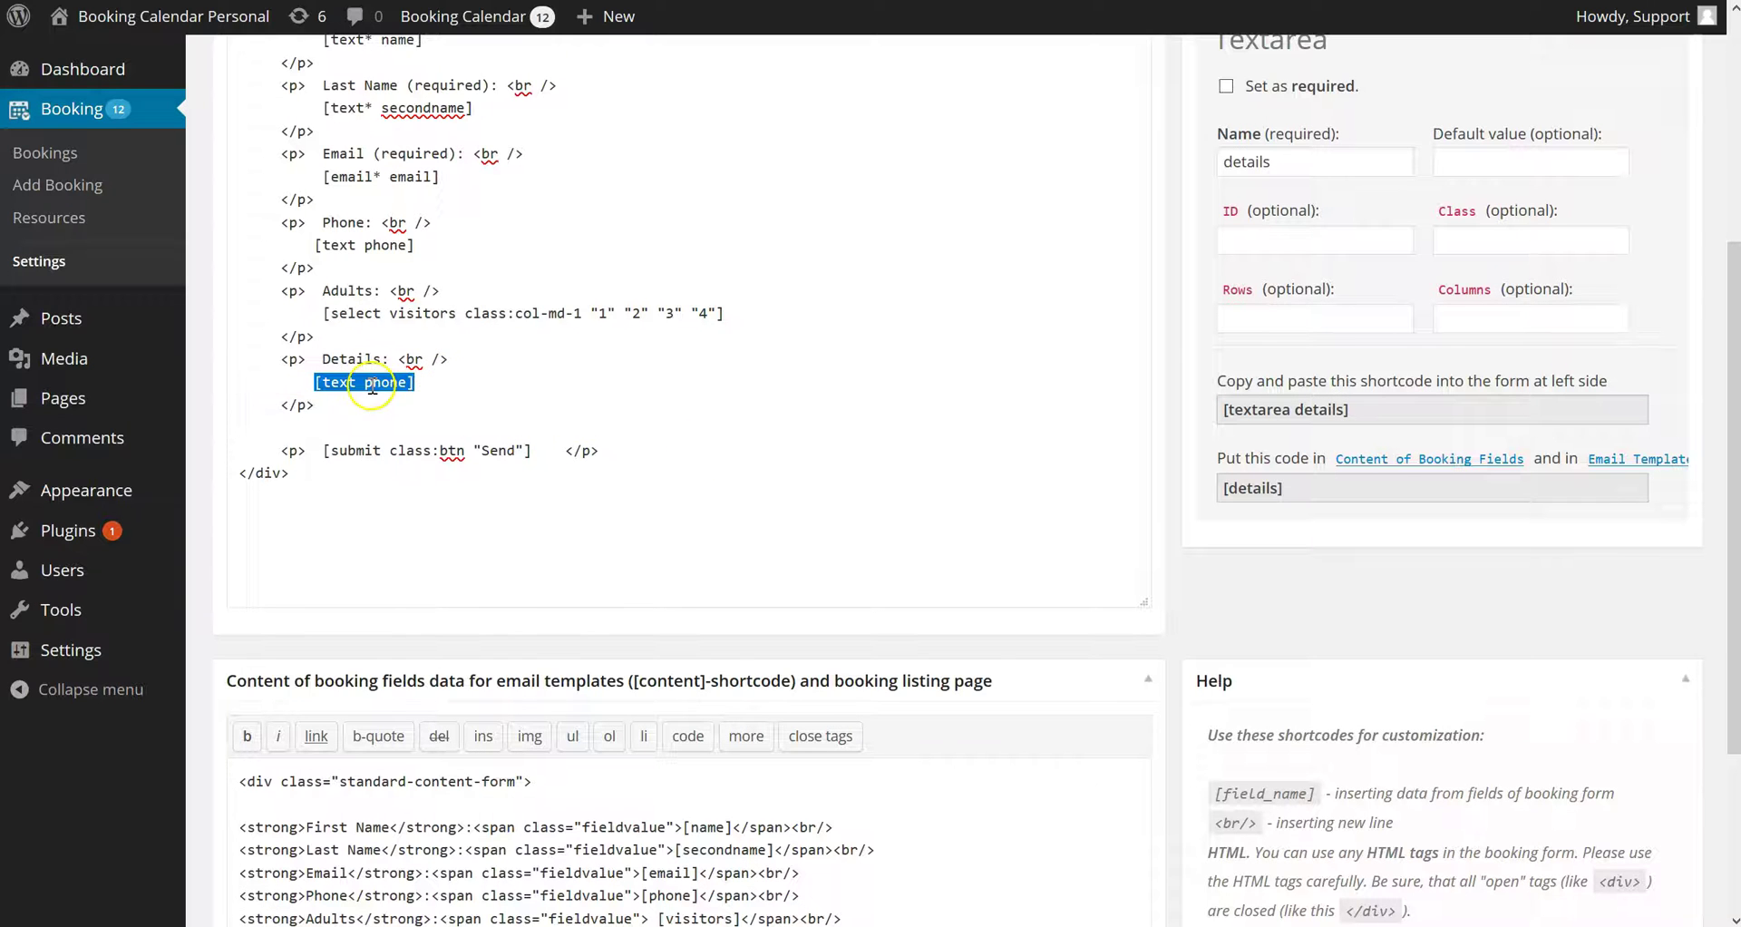
pyautogui.rightClick(352, 379)
pyautogui.click(430, 469)
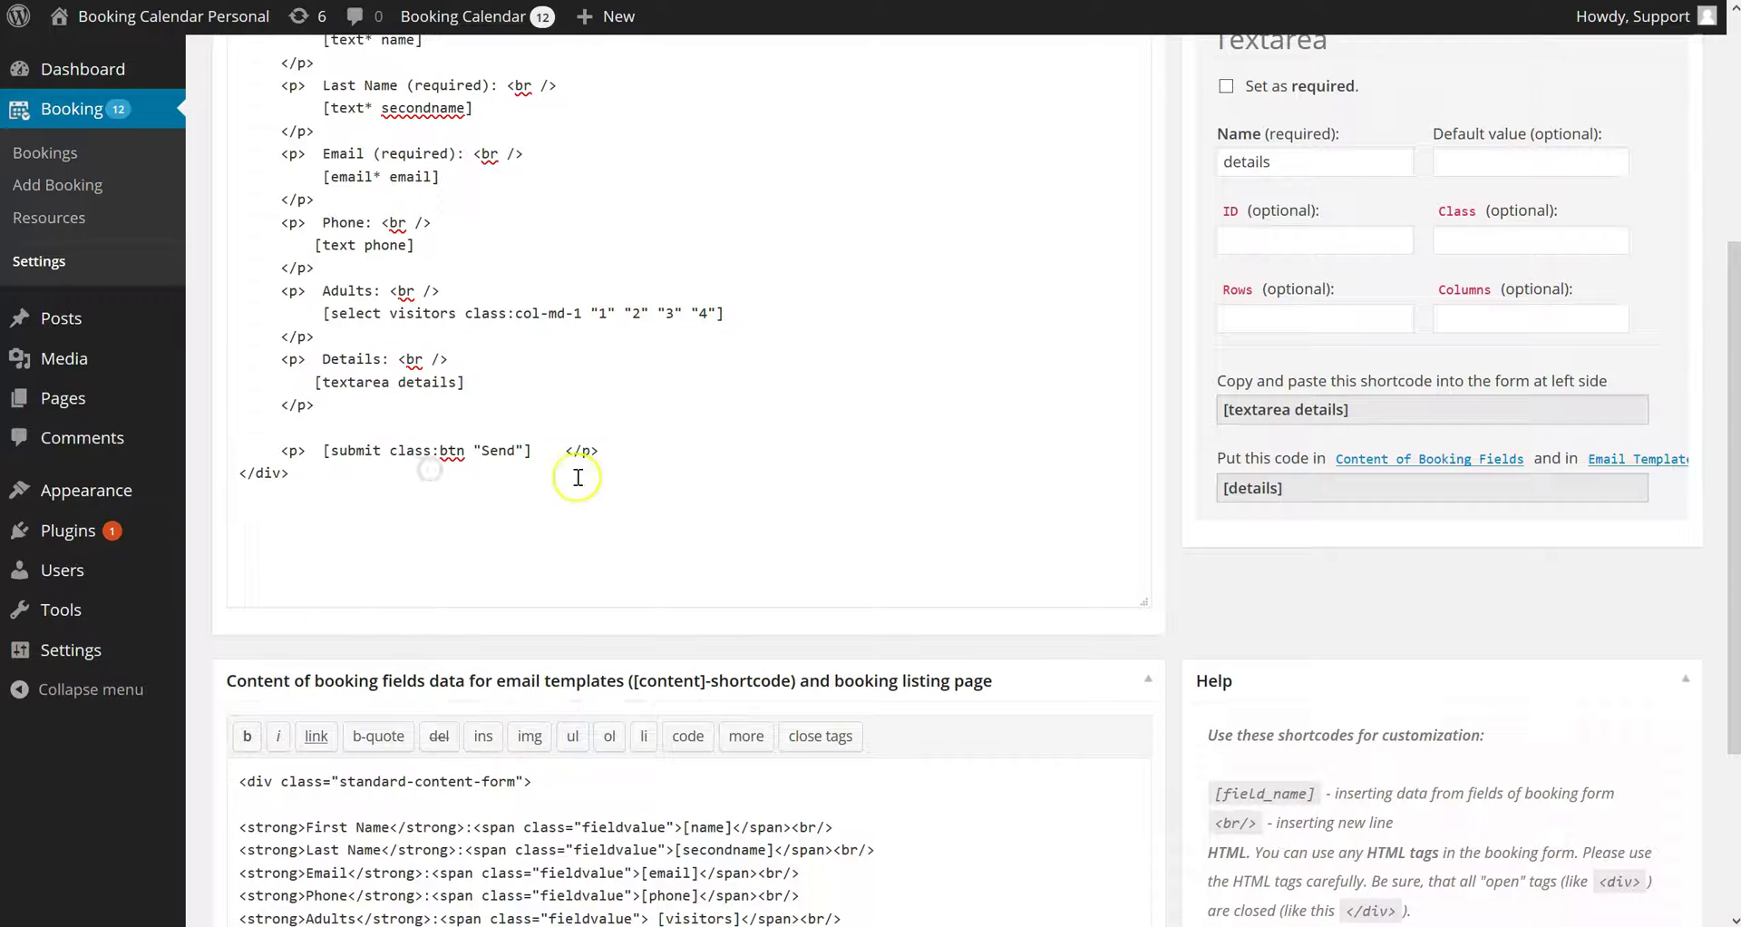
# Duplicate the content template's Adults line and rename the copy Details
pyautogui.scroll(-3, 699, 422)
pyautogui.click(868, 651)
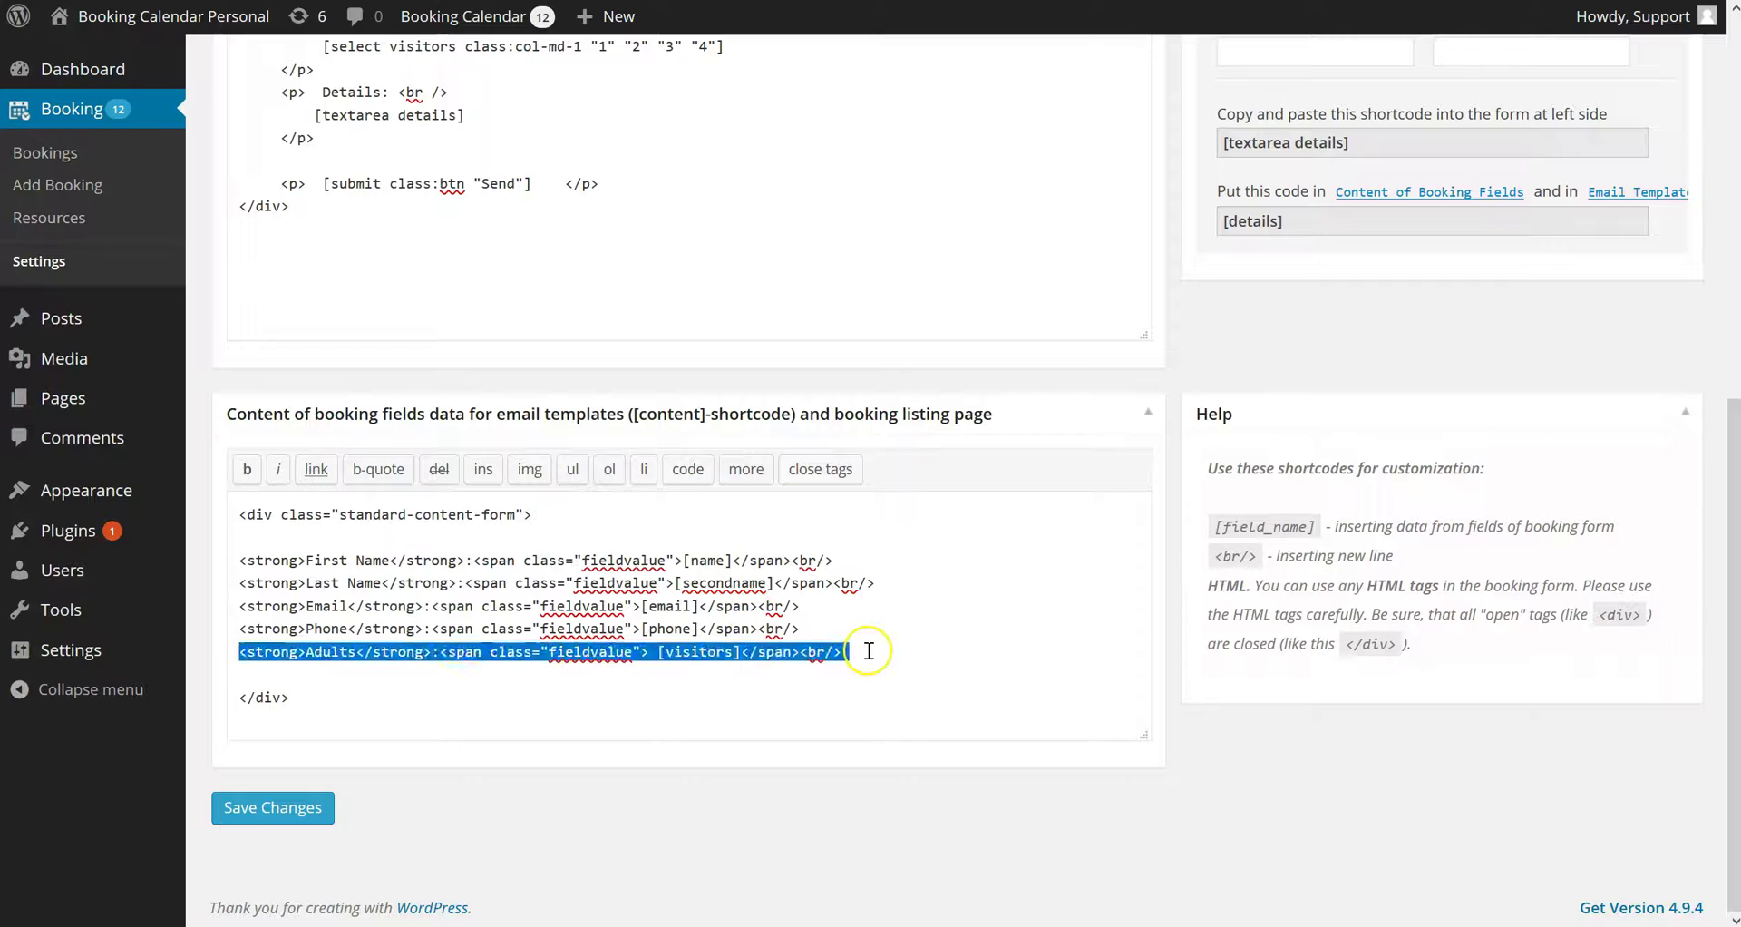
pyautogui.hotkey('shift', 'Home')
pyautogui.hotkey('ctrl', 'c')
pyautogui.press('End')
pyautogui.press('Return')
pyautogui.hotkey('ctrl', 'v')
pyautogui.doubleClick(332, 674)
pyautogui.write('Details')
# Put the [details] placeholder in place of [visitors] on the Details line
pyautogui.click(1254, 220)
pyautogui.rightClick(1255, 220)
pyautogui.click(1301, 283)
pyautogui.moveTo(749, 674); pyautogui.dragTo(663, 675)
pyautogui.rightClick(667, 674)
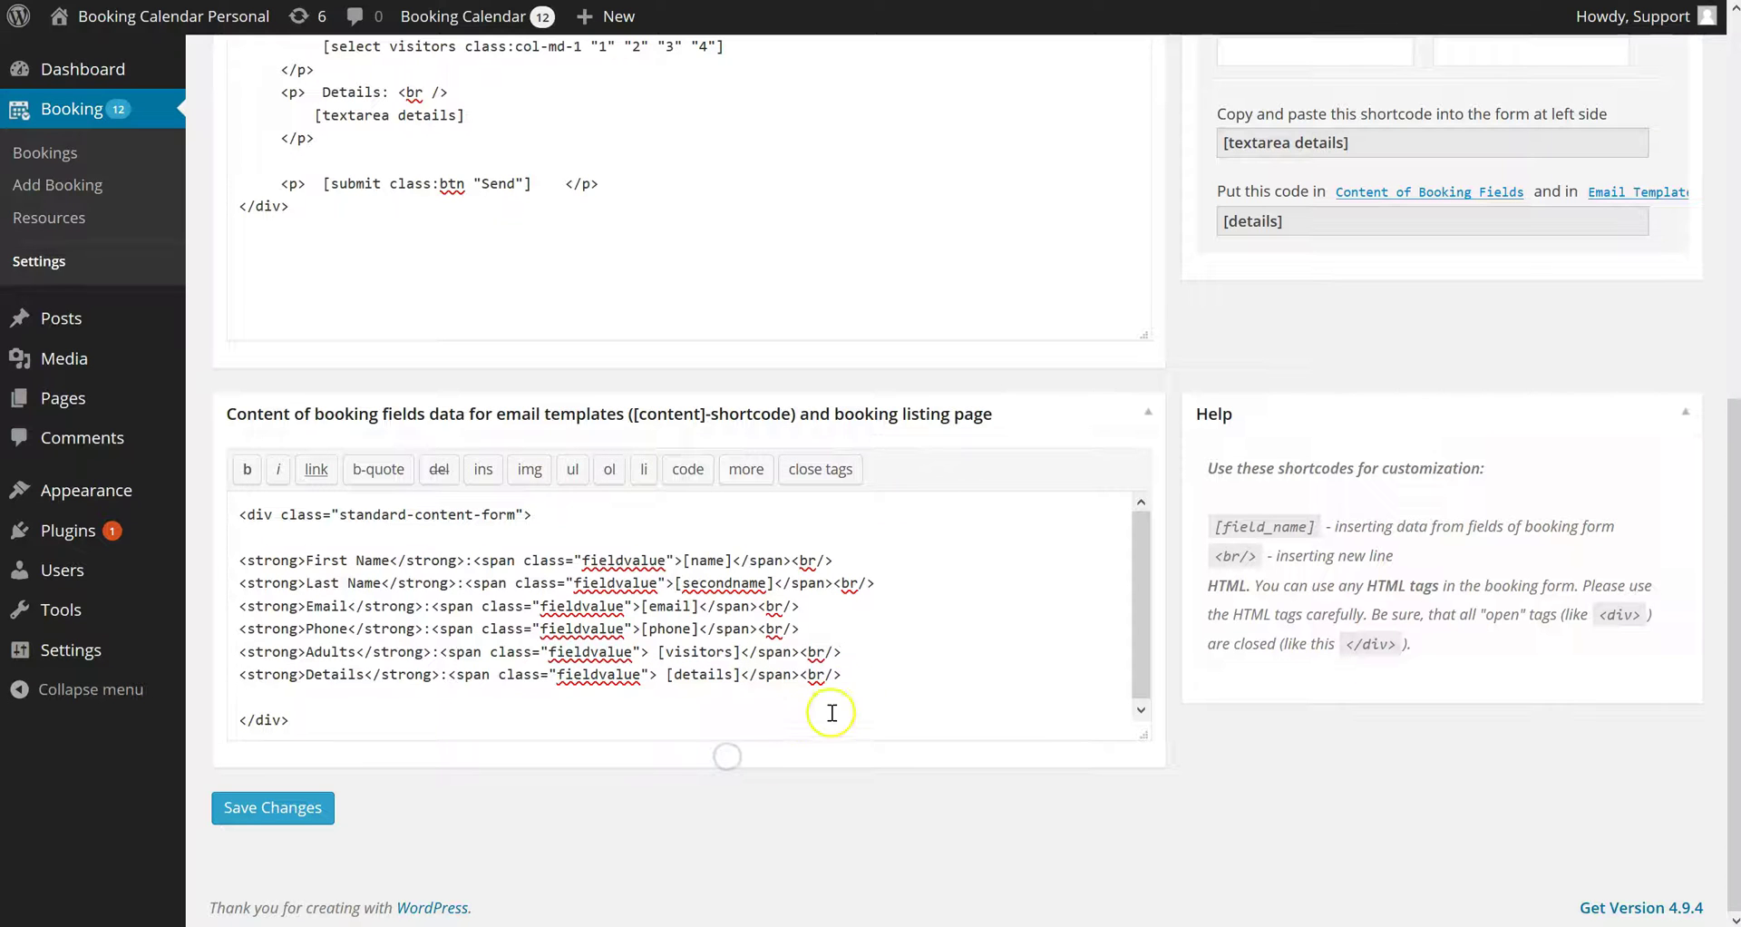
# Save the Details change and confirm Add Booking shows the Details box below Adults
pyautogui.click(244, 814)
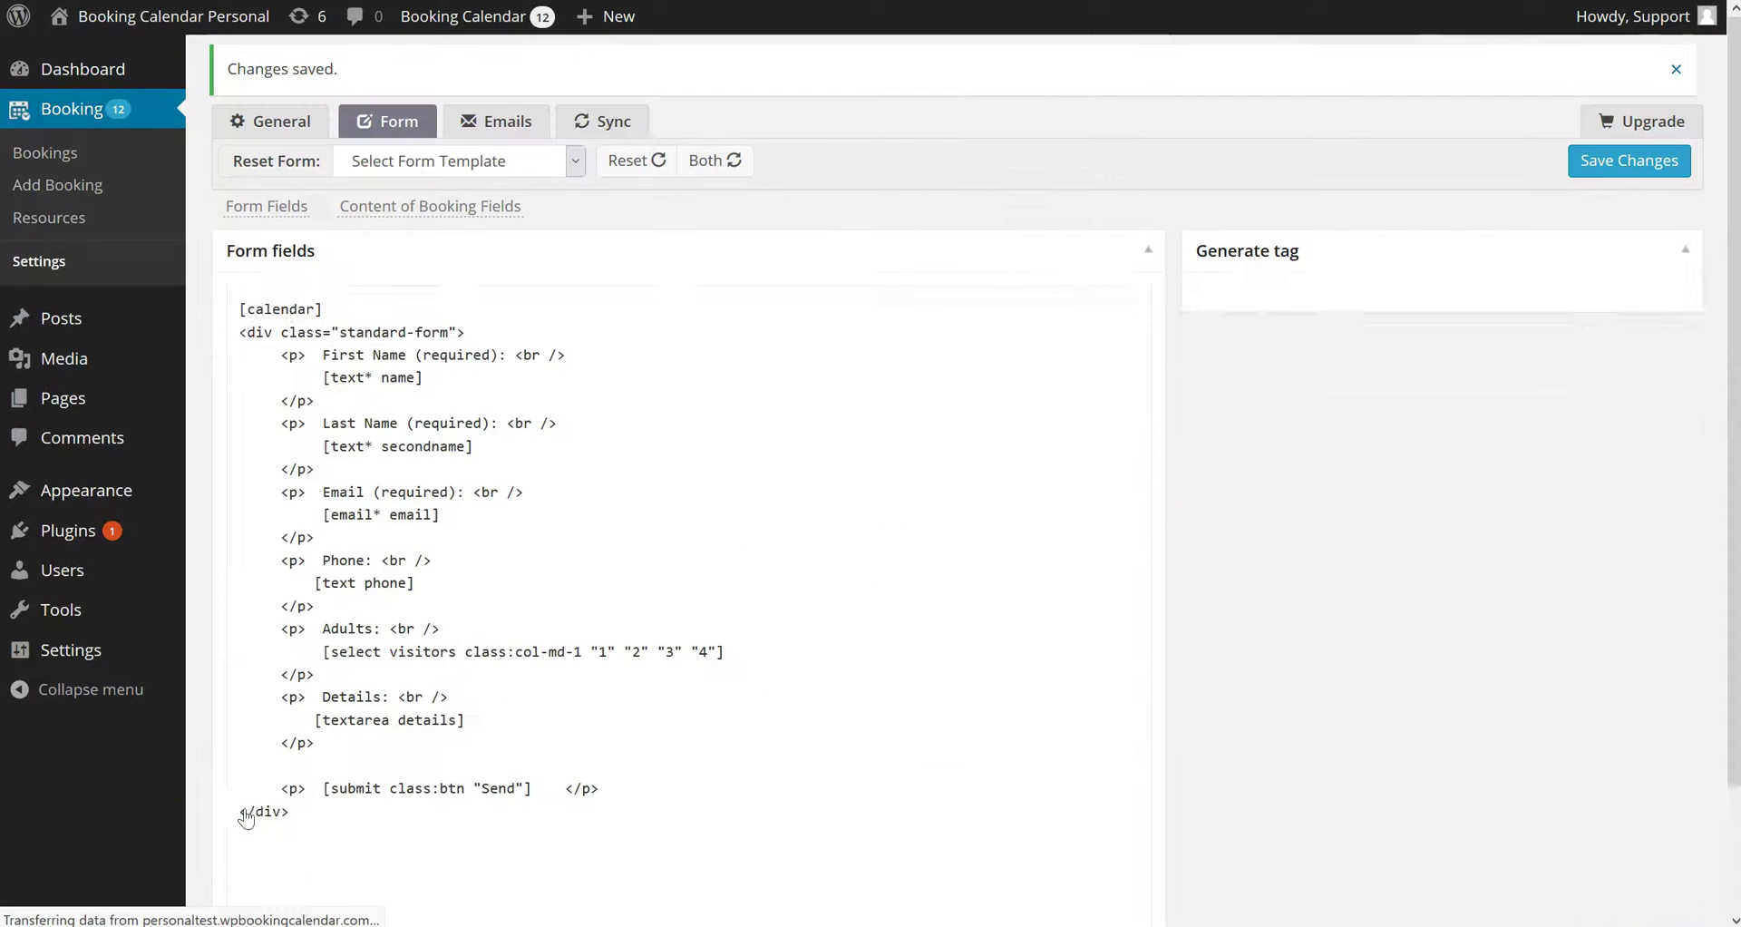
pyautogui.click(81, 193)
pyautogui.scroll(-5, 657, 404)
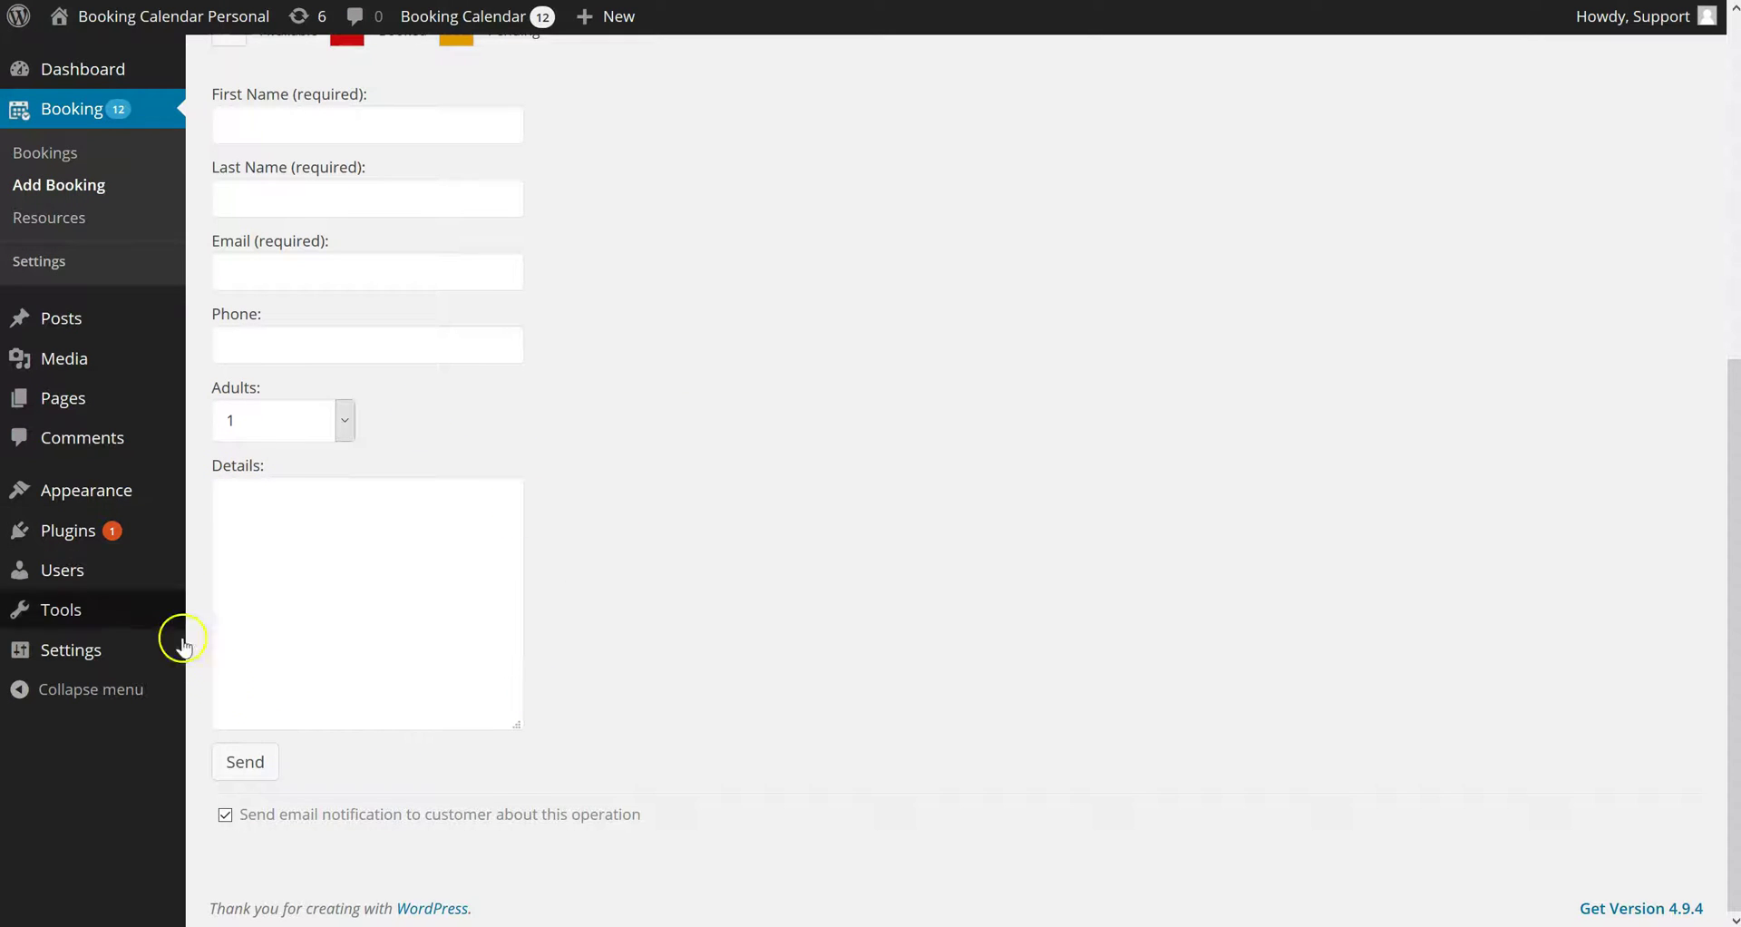
pyautogui.click(1395, 312)
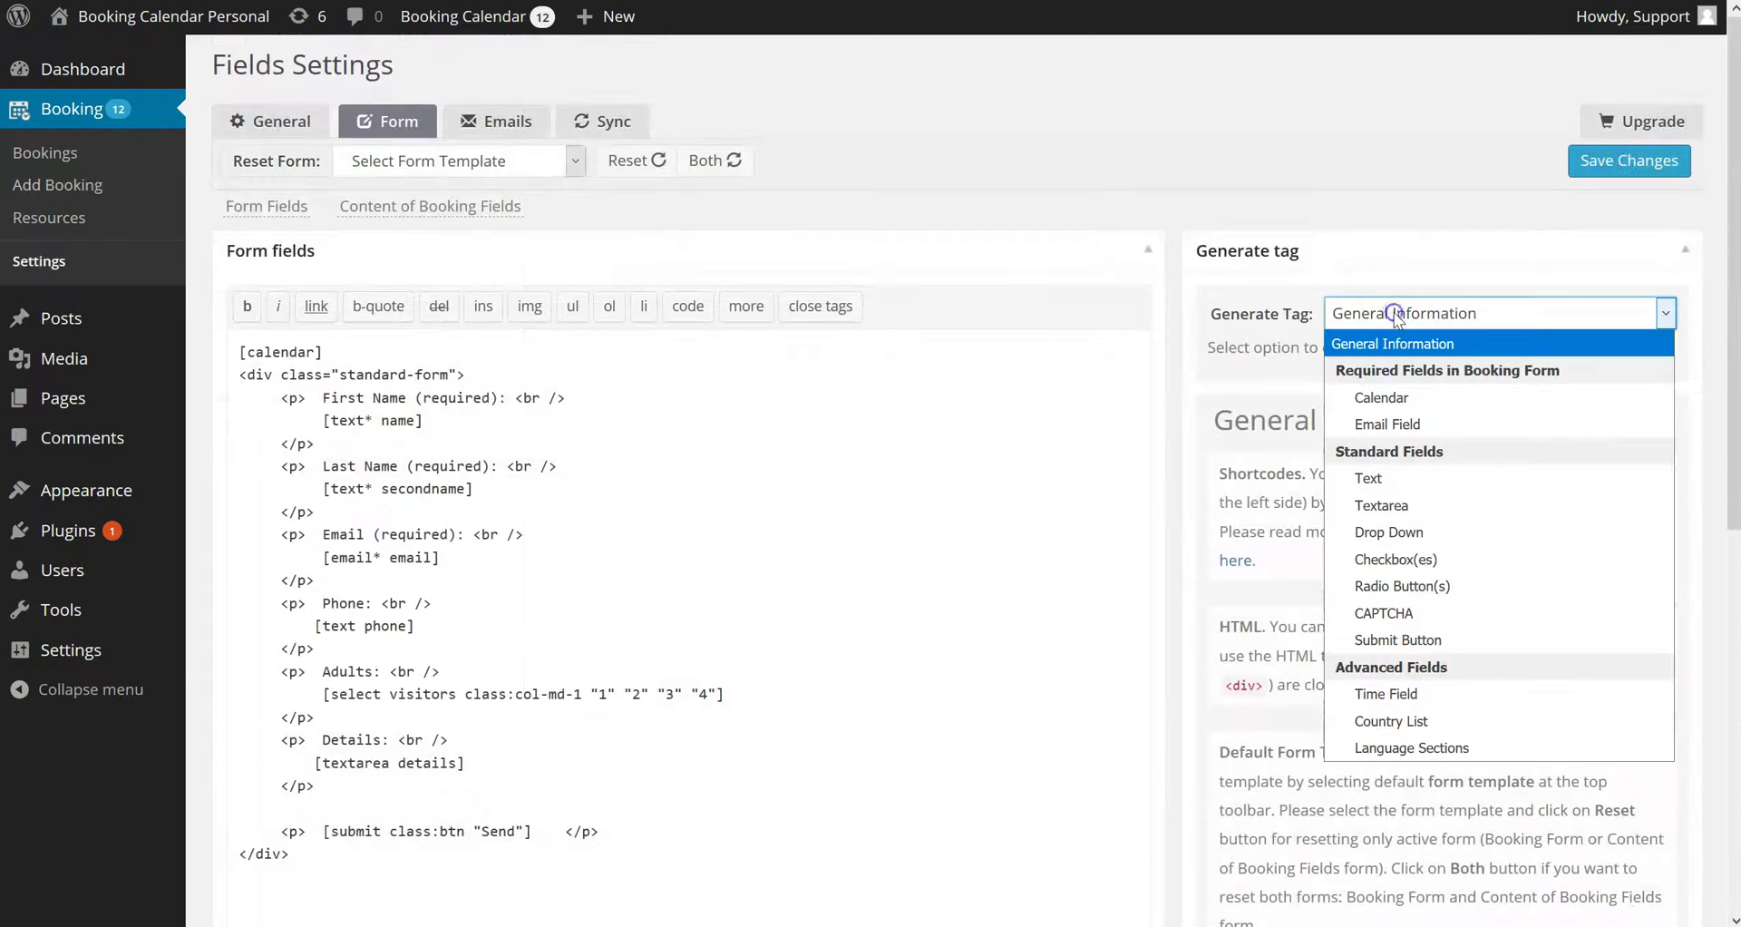
# Generate a 'children' drop-down tag with values 0–4 and titles None and Child #1
pyautogui.click(1388, 533)
pyautogui.click(1389, 539)
pyautogui.write('children')
pyautogui.press('Tab')
pyautogui.write('0')
pyautogui.press('Return')
pyautogui.hotkey('ctrl', 'v')
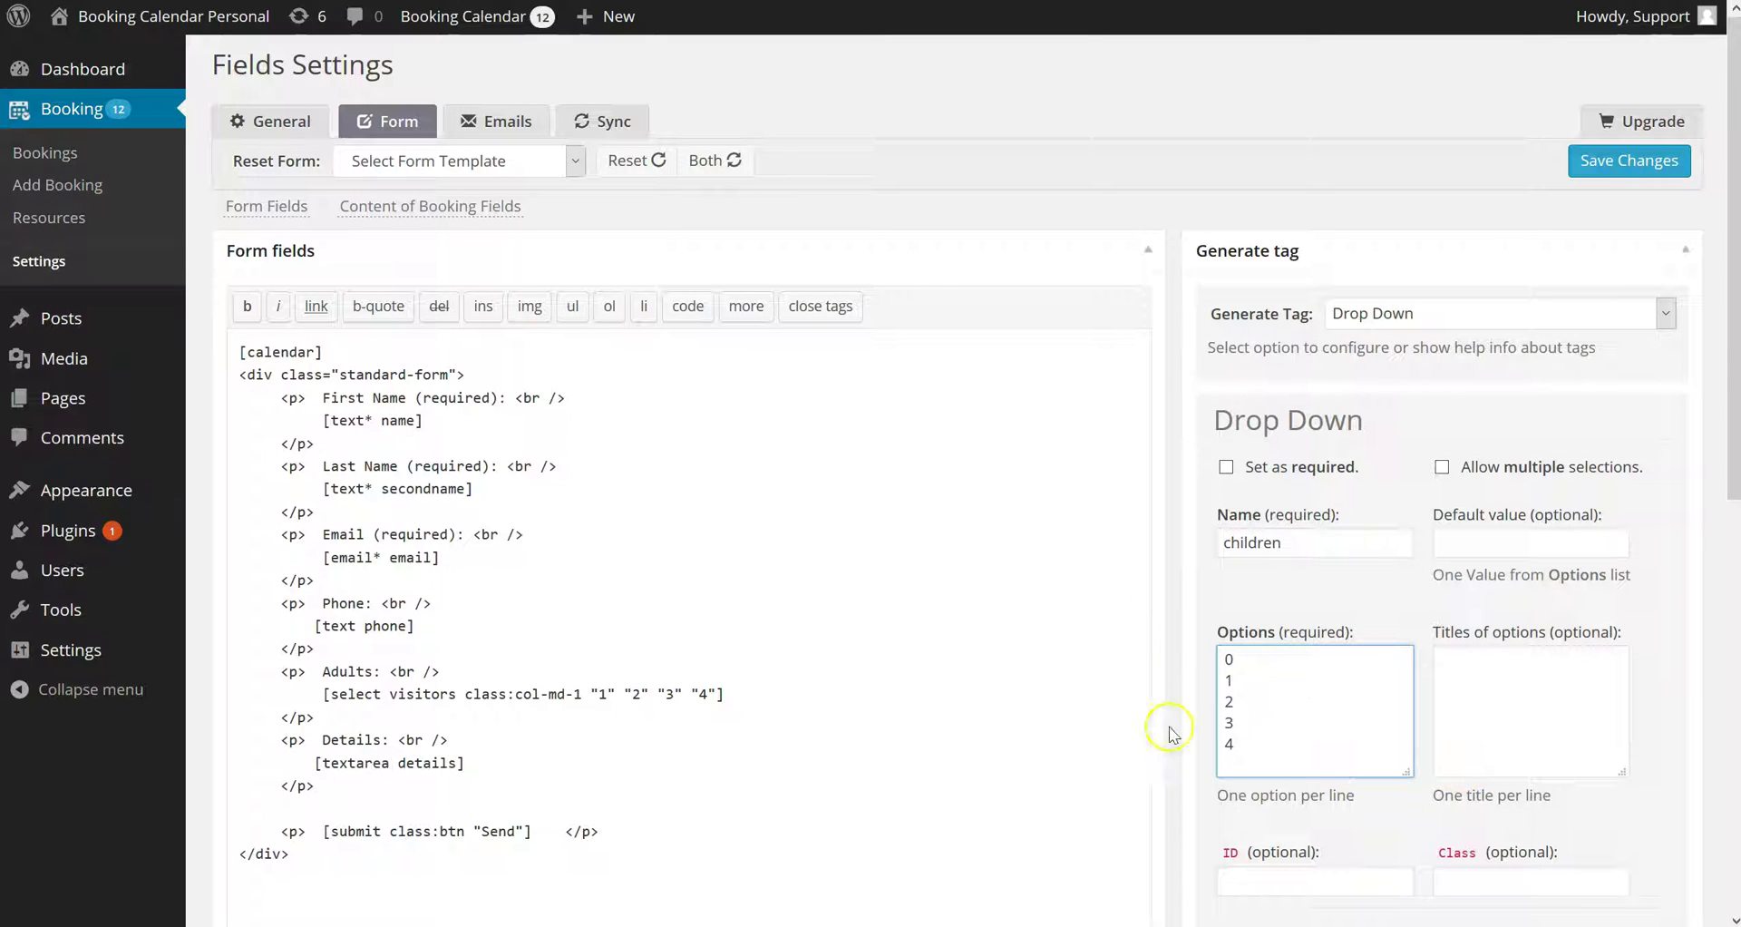
pyautogui.click(1477, 655)
pyautogui.write('None')
pyautogui.moveTo(1478, 658); pyautogui.dragTo(1444, 659)
pyautogui.click(1273, 663)
pyautogui.click(1521, 670)
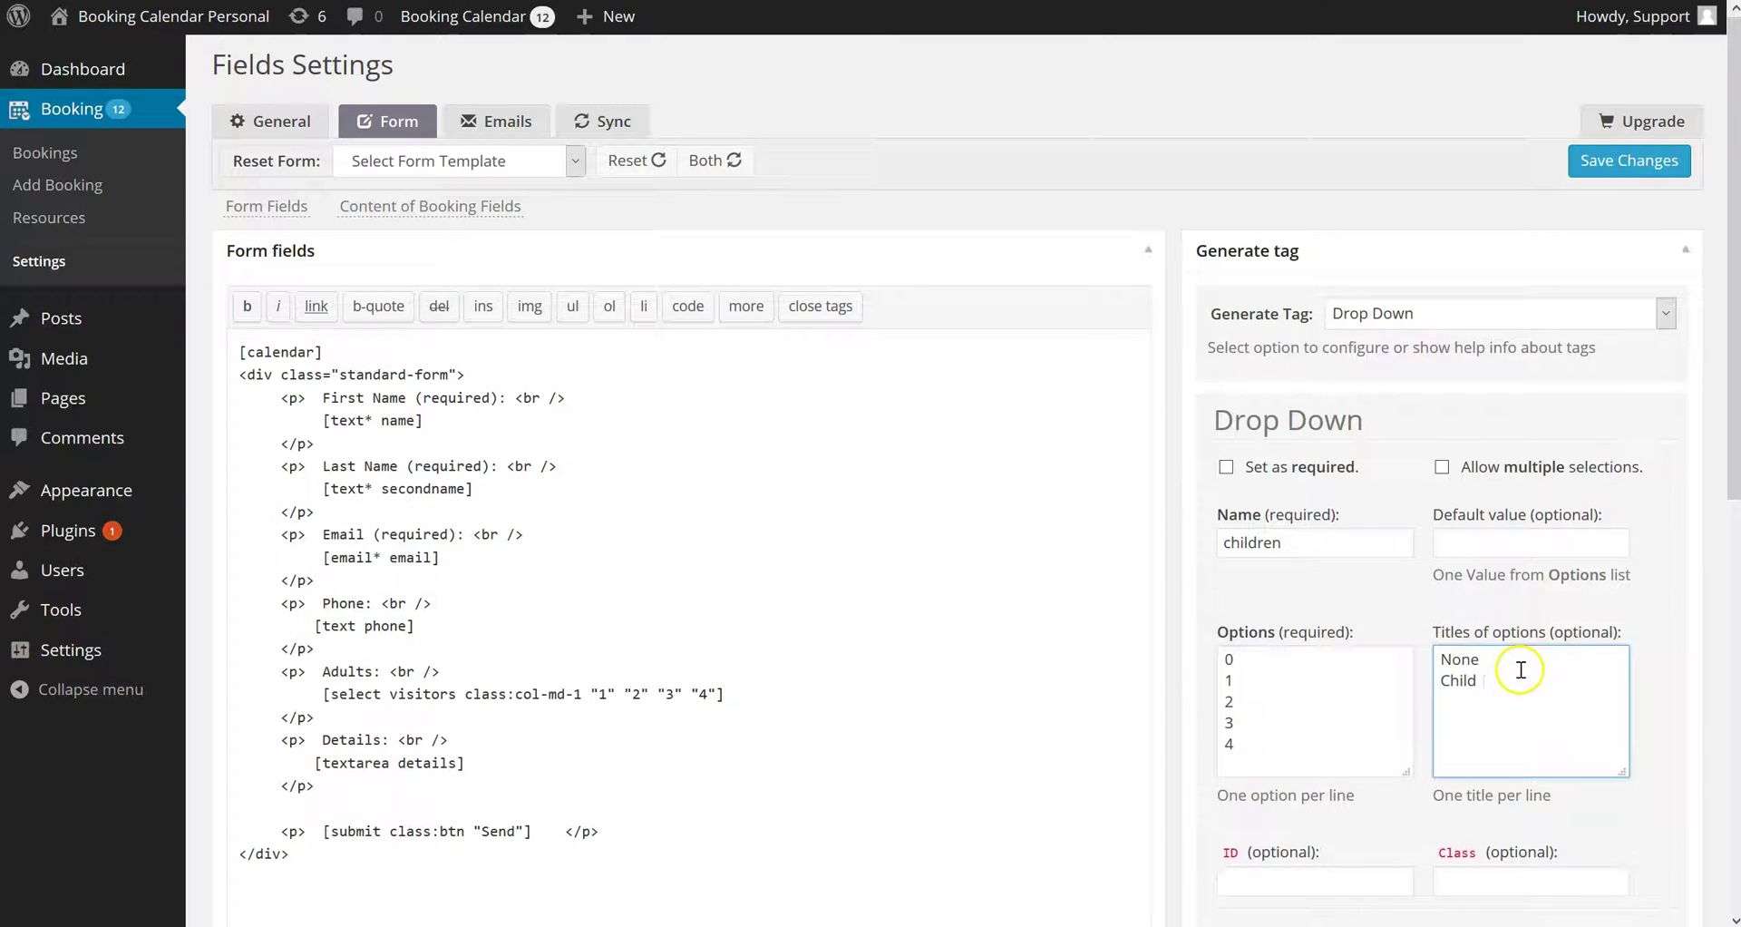
pyautogui.doubleClick(1224, 680)
# Duplicate the Adults paragraph in the form and relabel the copy Children
pyautogui.scroll(-4, 1252, 685)
pyautogui.moveTo(238, 289); pyautogui.dragTo(368, 342)
pyautogui.hotkey('ctrl', 'c')
pyautogui.press('Right')
pyautogui.hotkey('ctrl', 'v')
pyautogui.doubleClick(350, 359)
pyautogui.write('Chi')
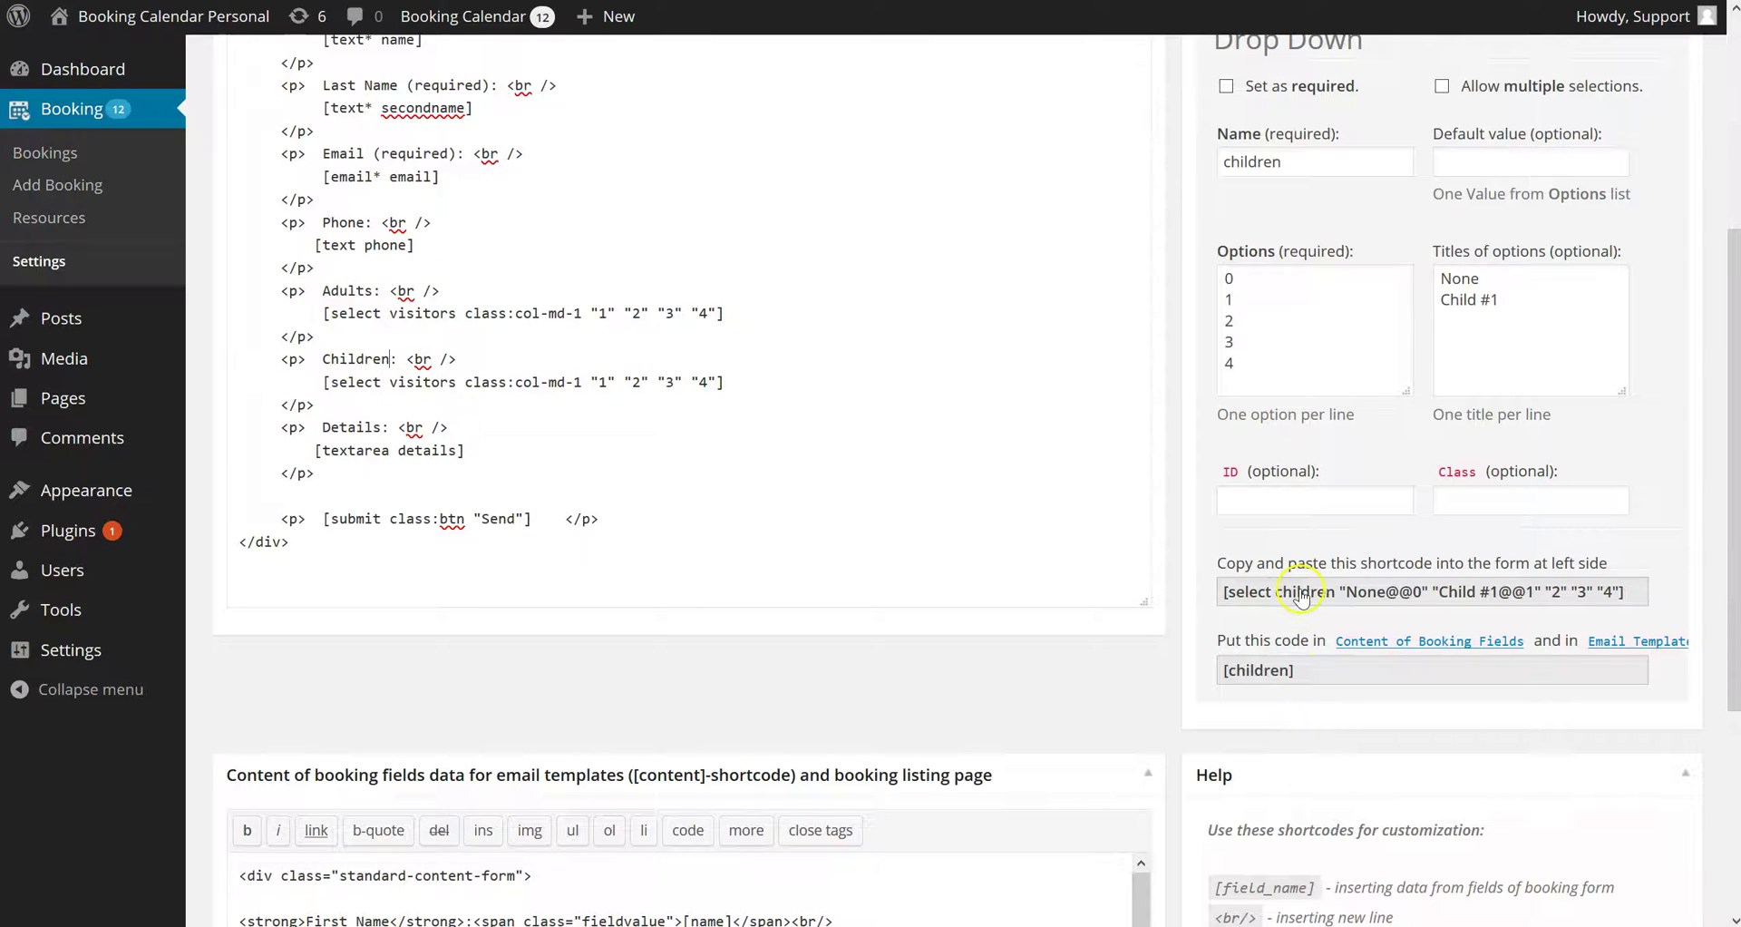
# Replace the copied select line under Children with the generated children shortcode
pyautogui.click(1301, 594)
pyautogui.rightClick(1301, 594)
pyautogui.click(1310, 628)
pyautogui.click(743, 380)
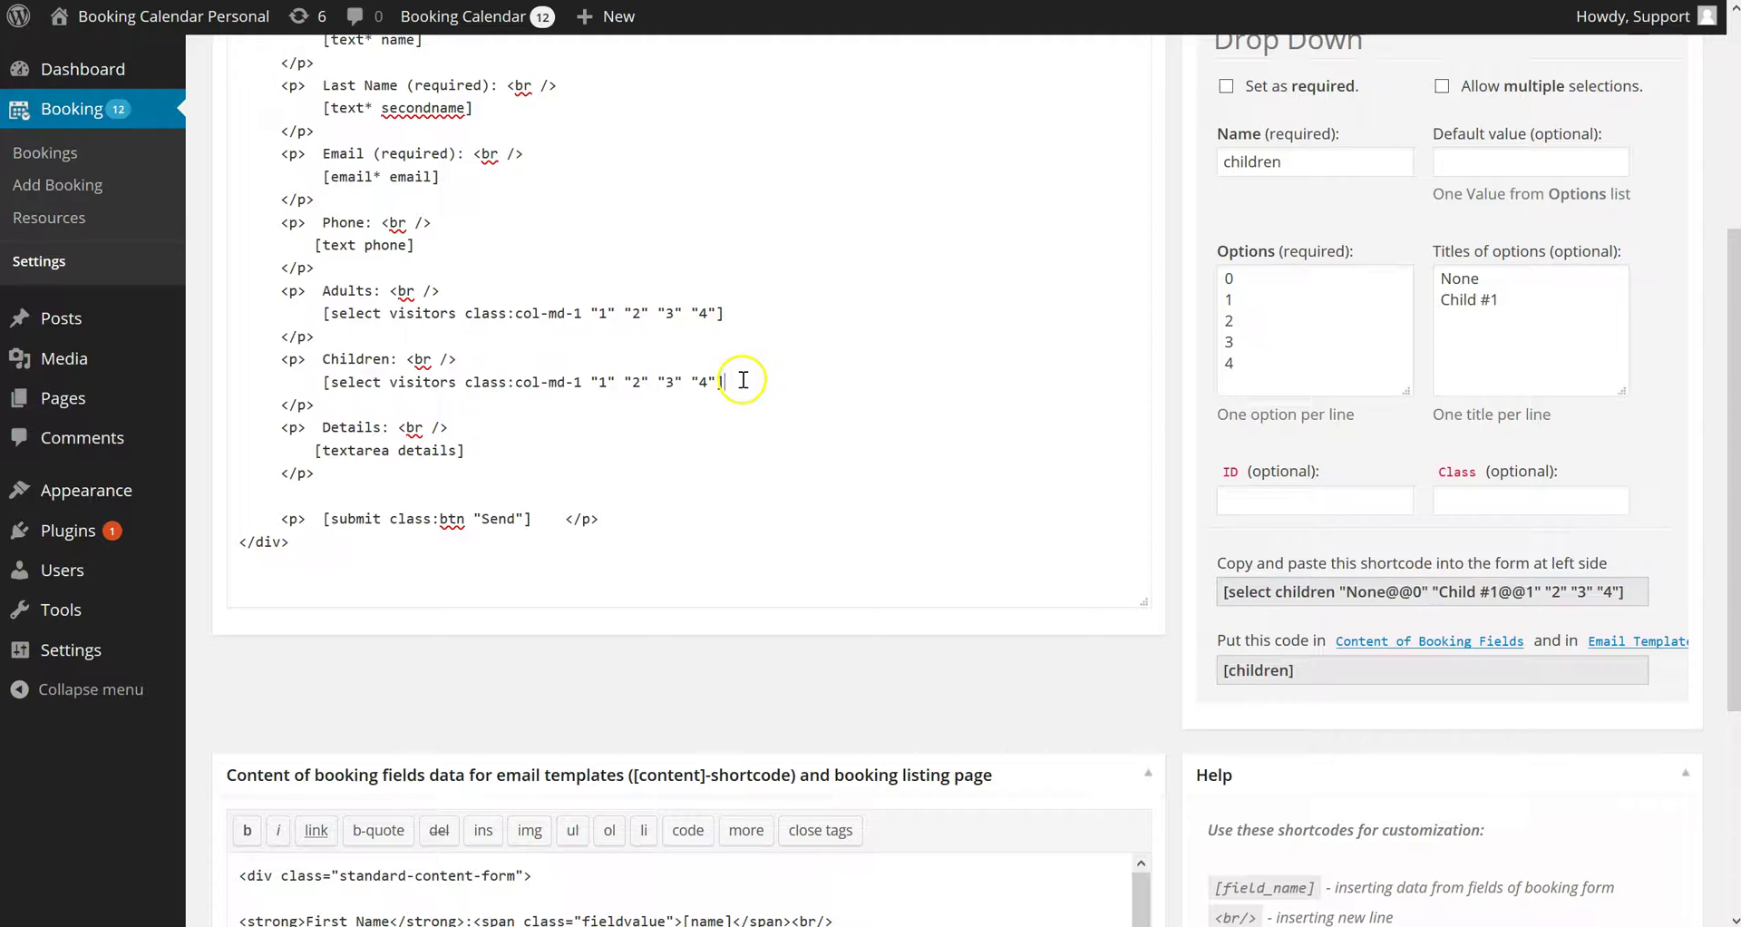
pyautogui.hotkey('shift', 'Home')
pyautogui.rightClick(739, 379)
pyautogui.click(703, 458)
pyautogui.click(304, 379)
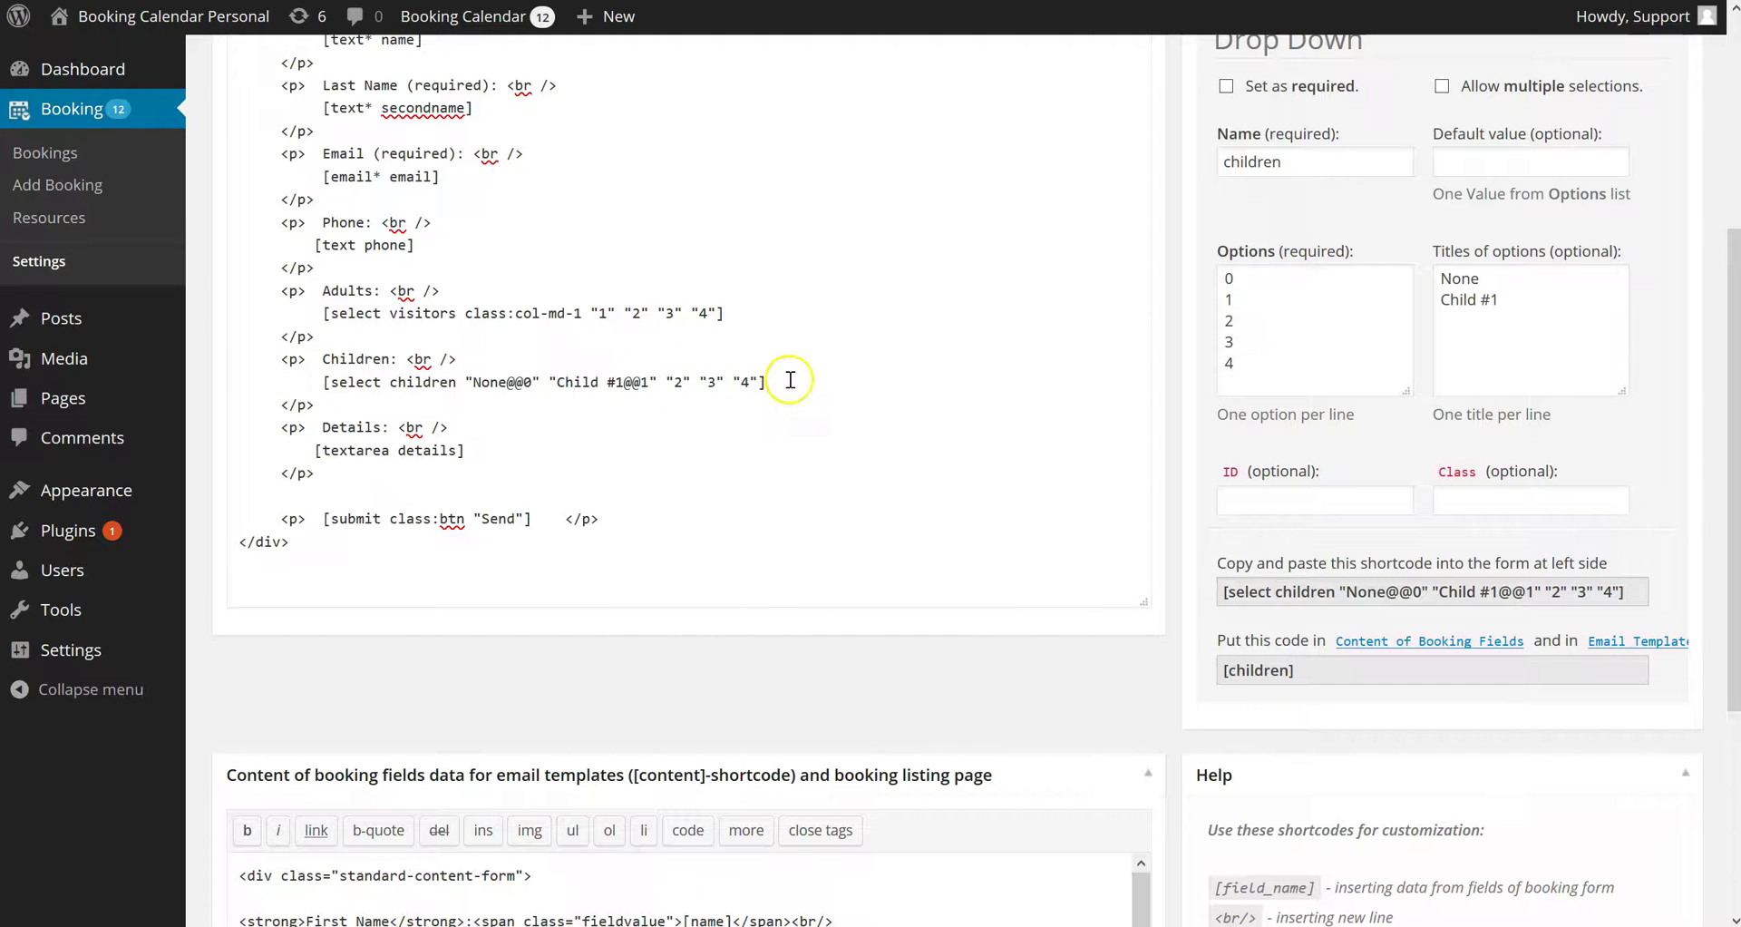
pyautogui.scroll(-4, 790, 390)
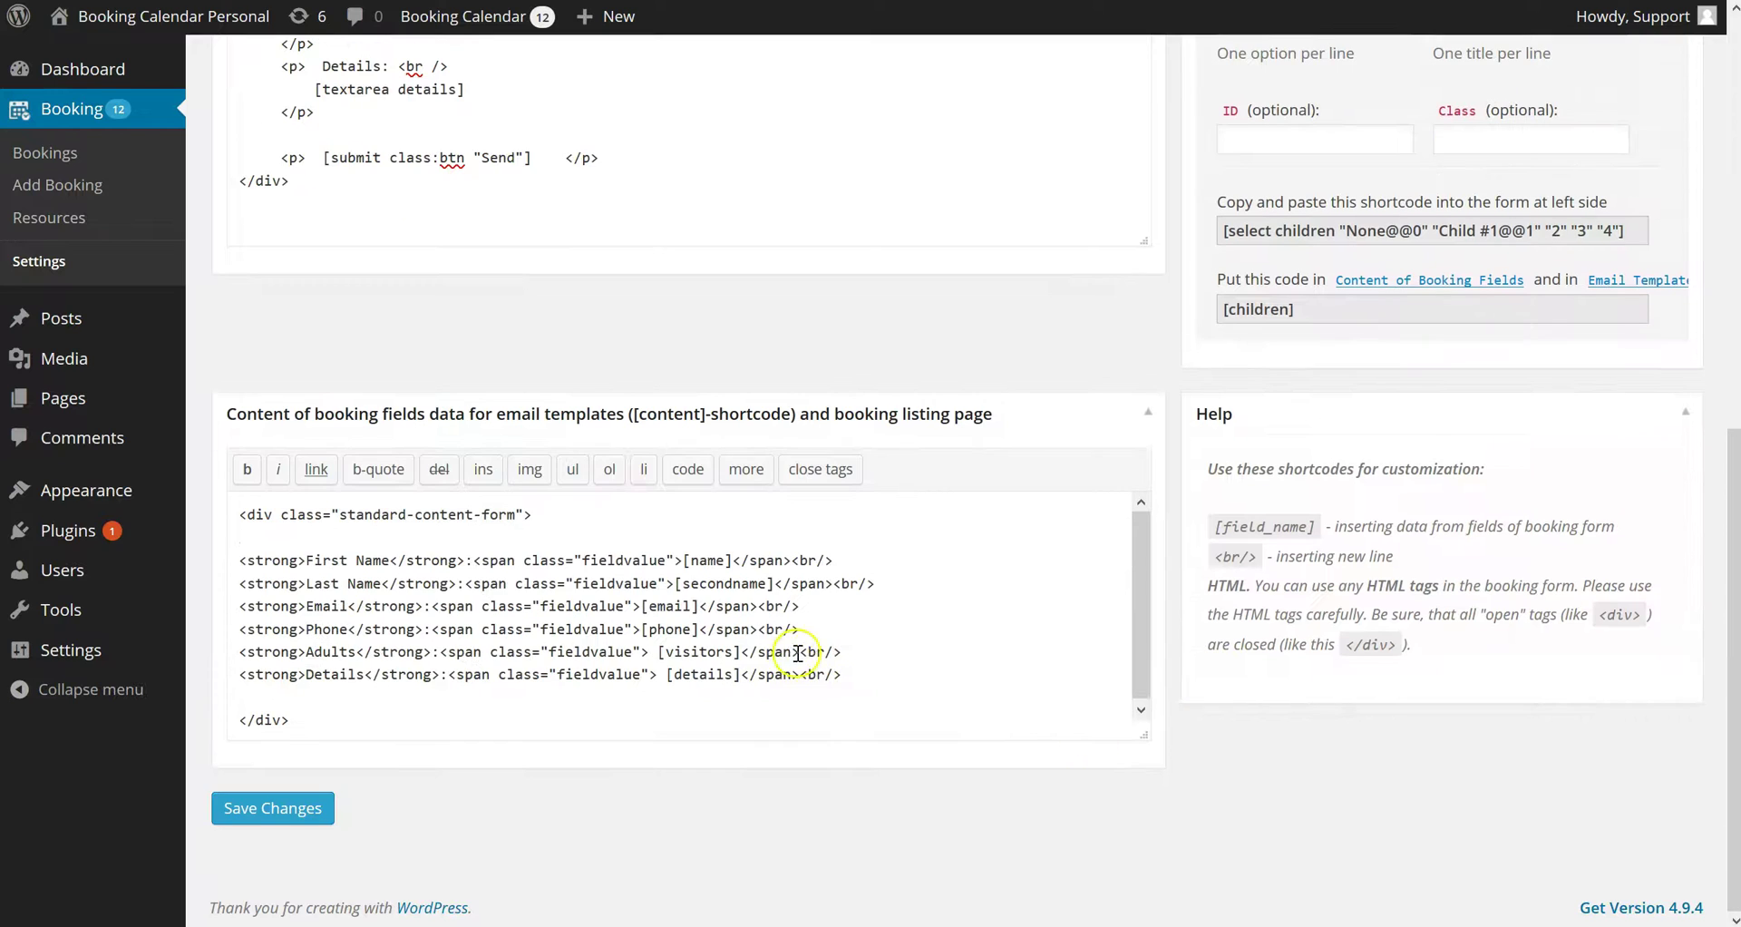
# Duplicate the Adults line in the content template on a new line below it
pyautogui.click(836, 651)
pyautogui.hotkey('shift', 'End')
pyautogui.hotkey('ctrl', 'c')
pyautogui.press('End')
pyautogui.press('Return')
pyautogui.hotkey('ctrl', 'v')
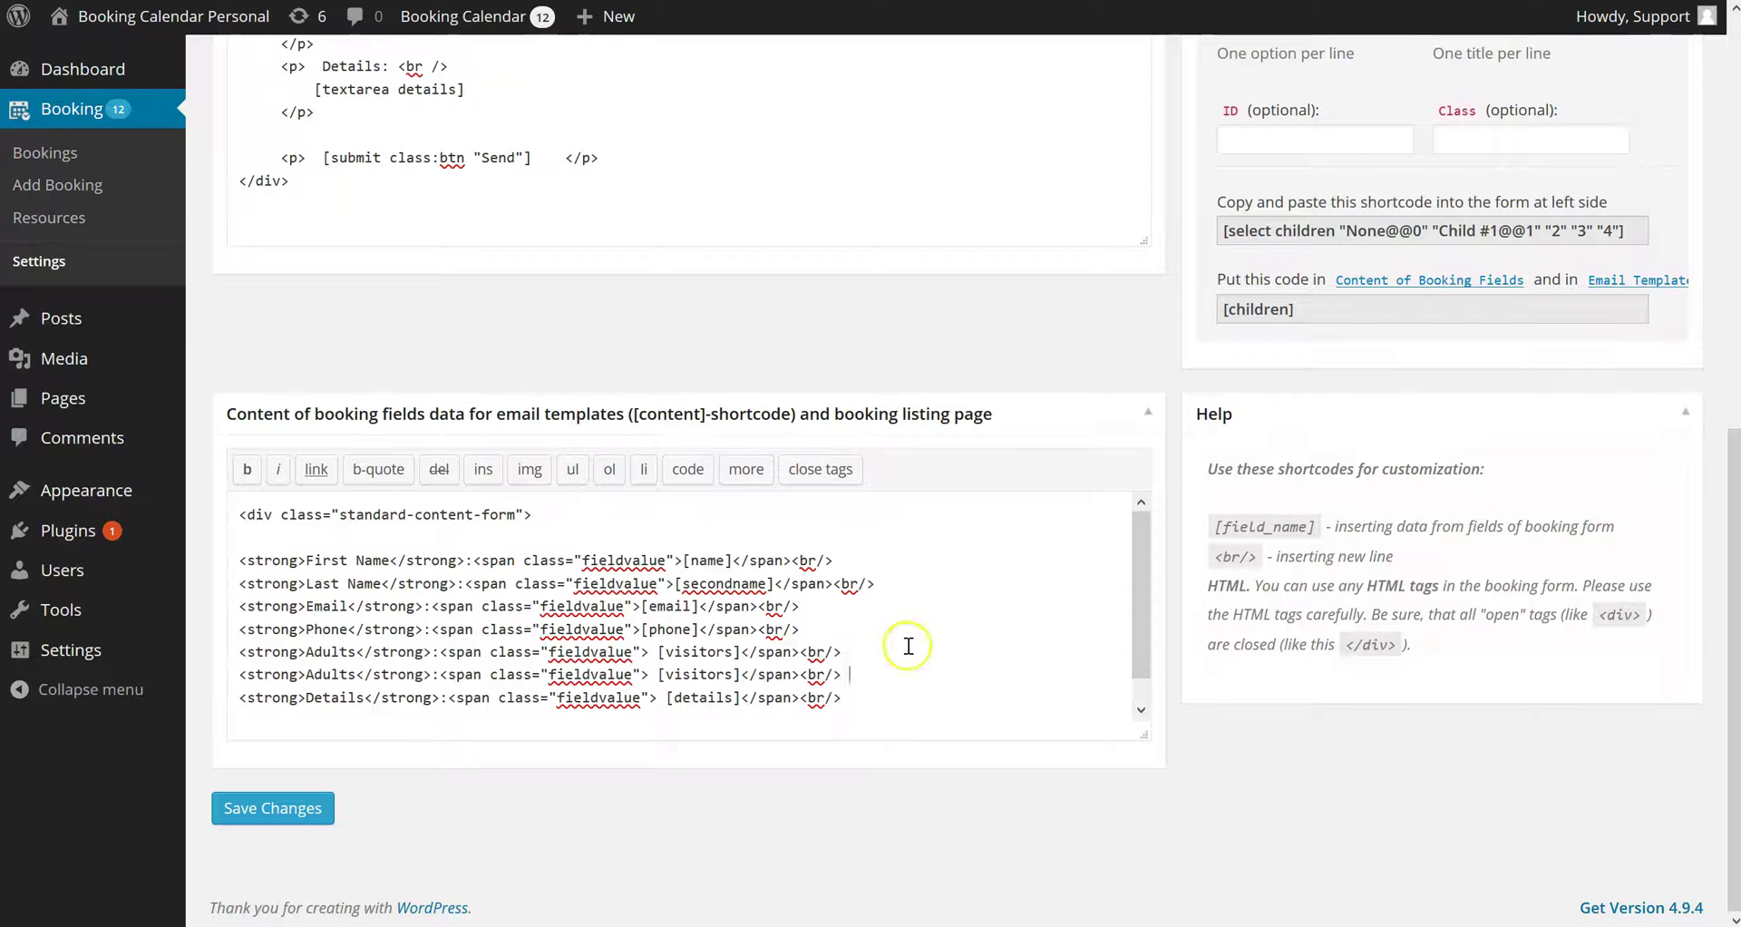
# Swap [visitors] for [children] on the copied line and label it Children
pyautogui.click(1258, 313)
pyautogui.rightClick(1258, 313)
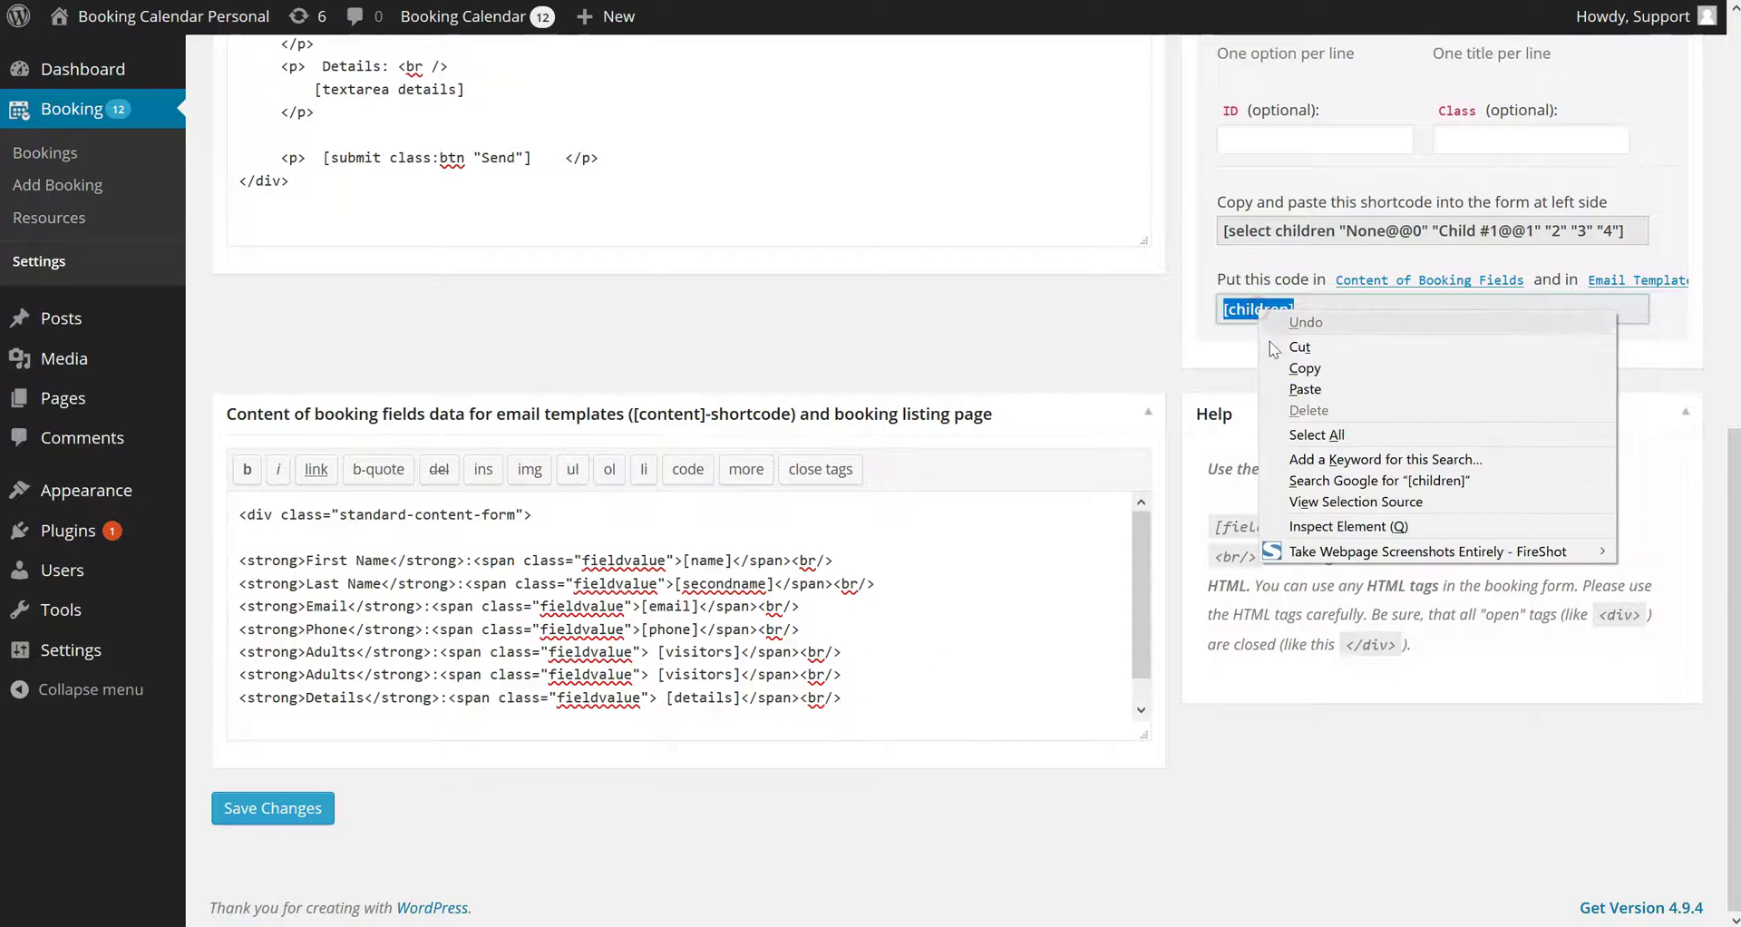
pyautogui.click(1304, 374)
pyautogui.moveTo(740, 675); pyautogui.dragTo(660, 674)
pyautogui.rightClick(660, 674)
pyautogui.click(699, 750)
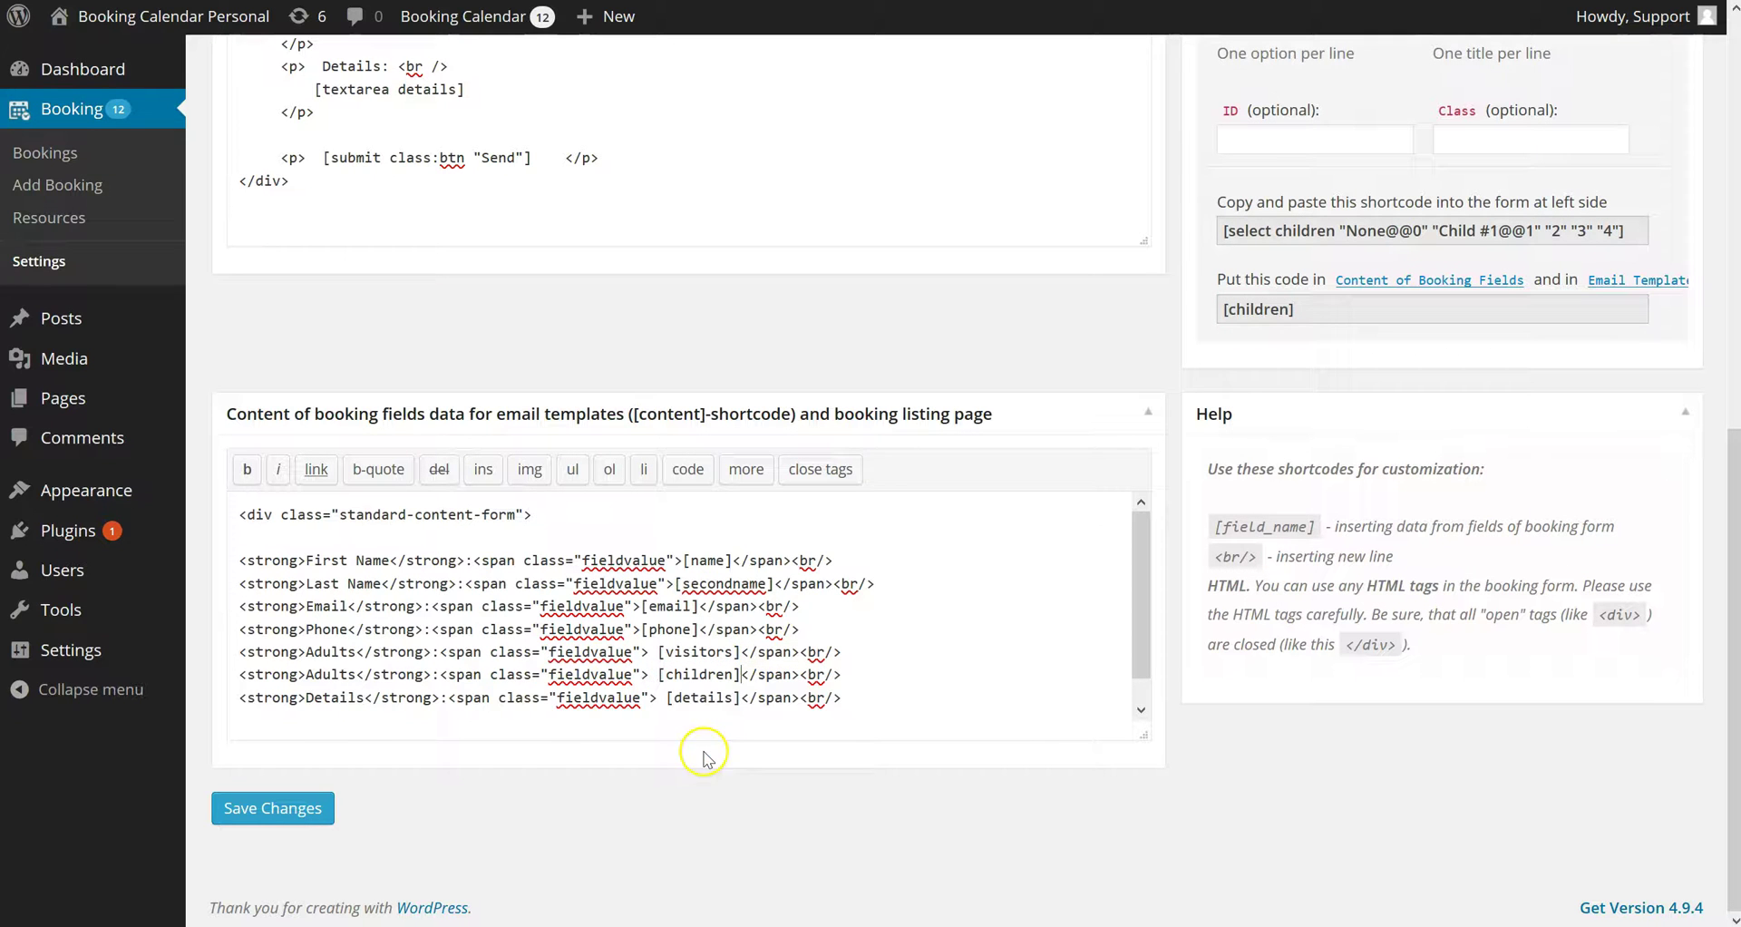
pyautogui.write('Children')
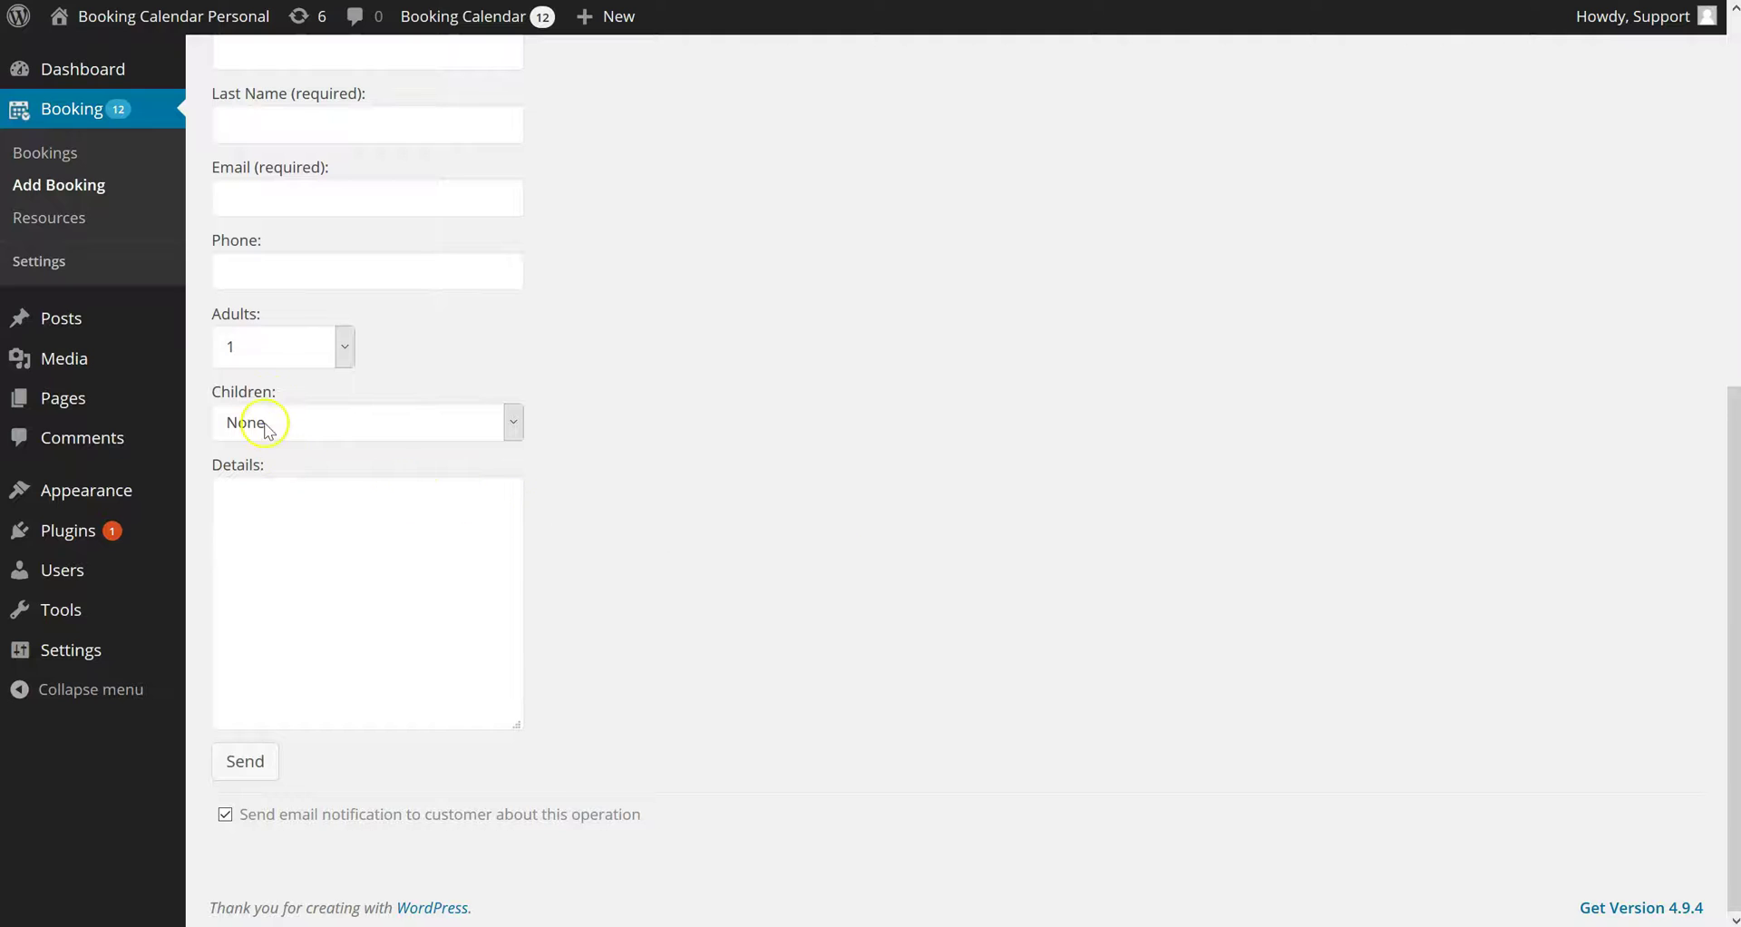
# Check the Children choices on Add Booking and pick February 12 as the date
pyautogui.click(292, 428)
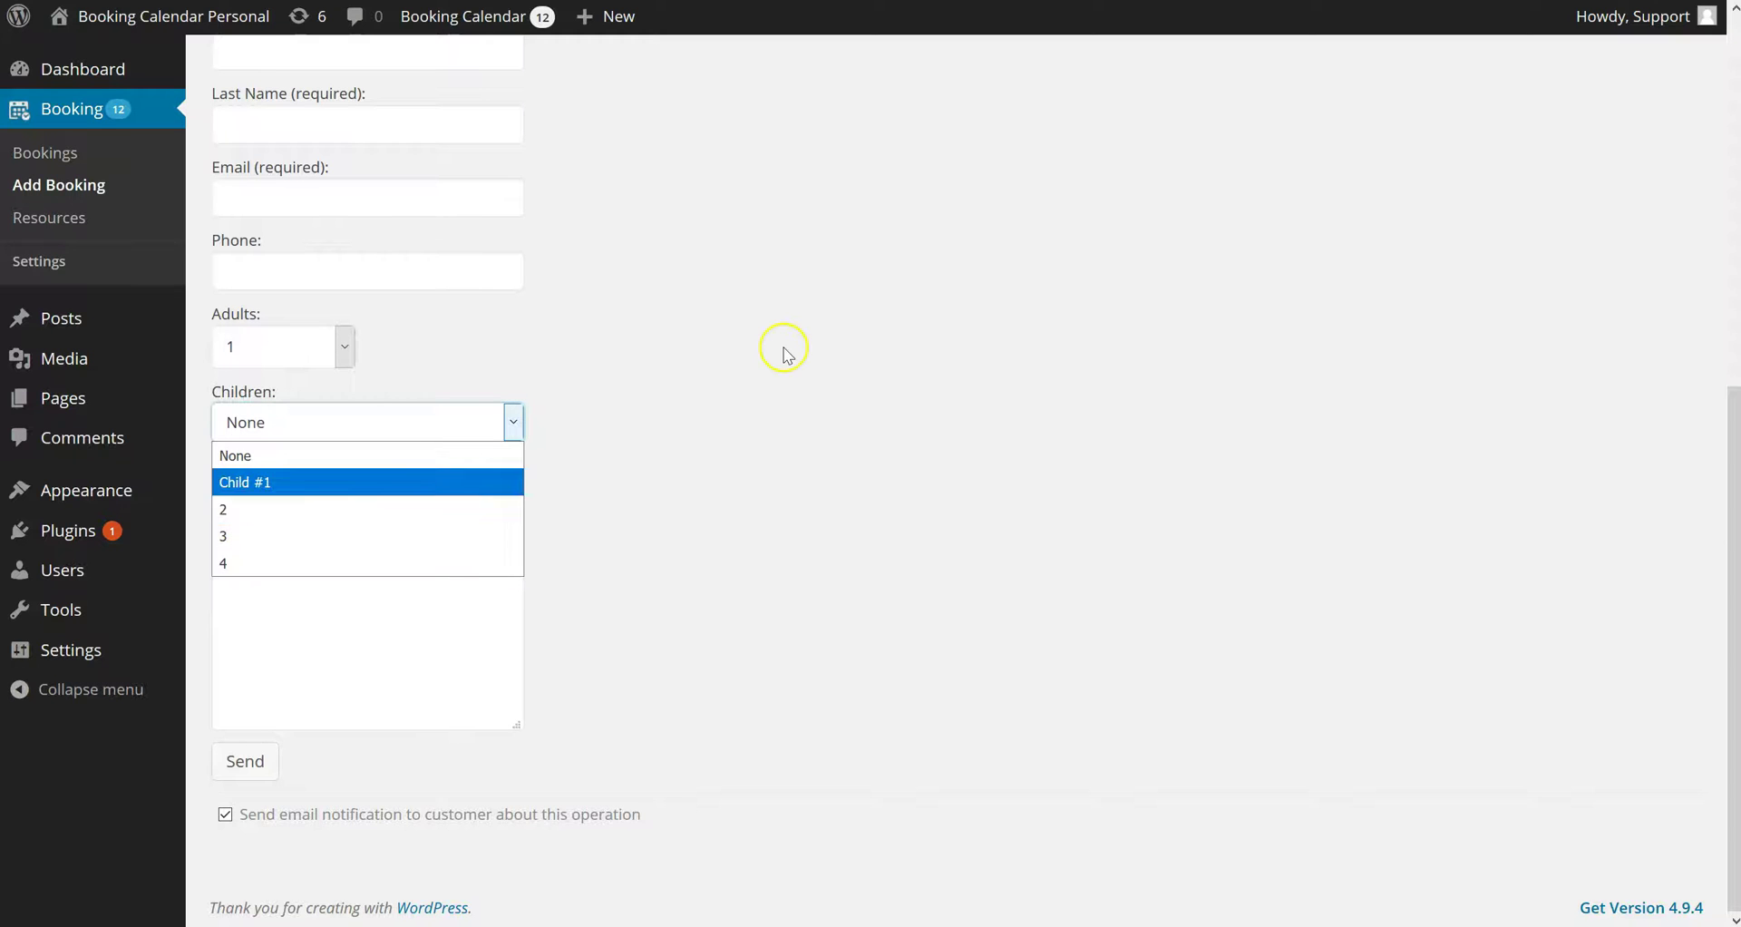
pyautogui.scroll(7, 786, 353)
pyautogui.click(282, 421)
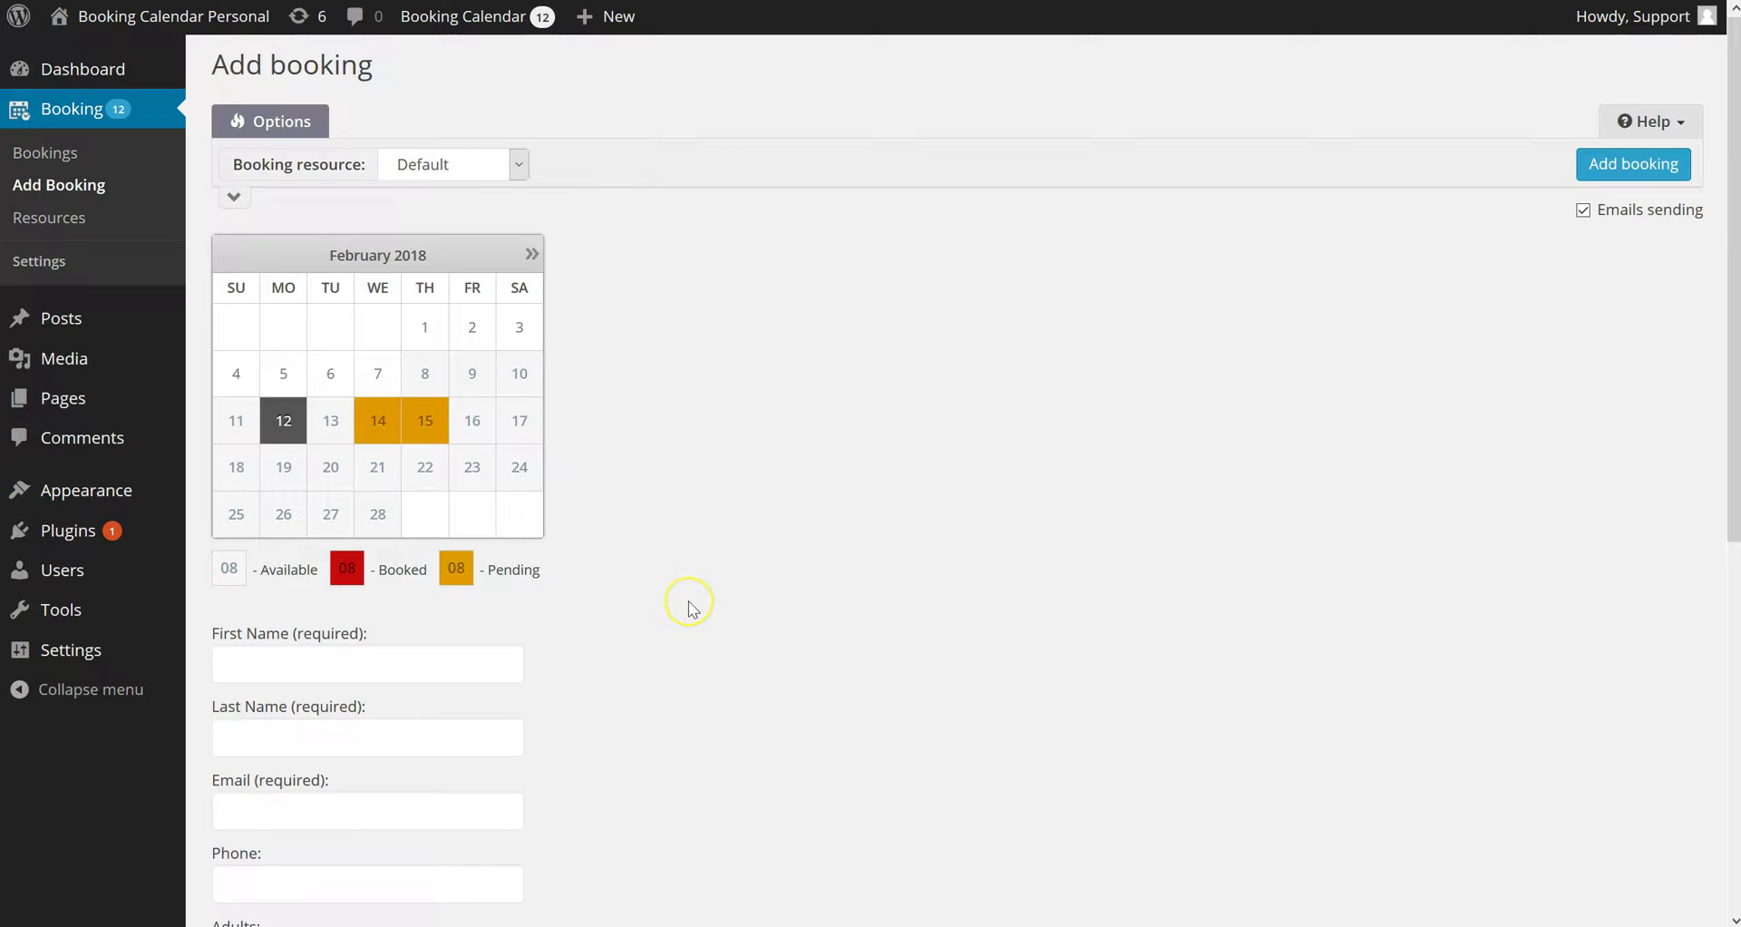
pyautogui.scroll(-7, 689, 606)
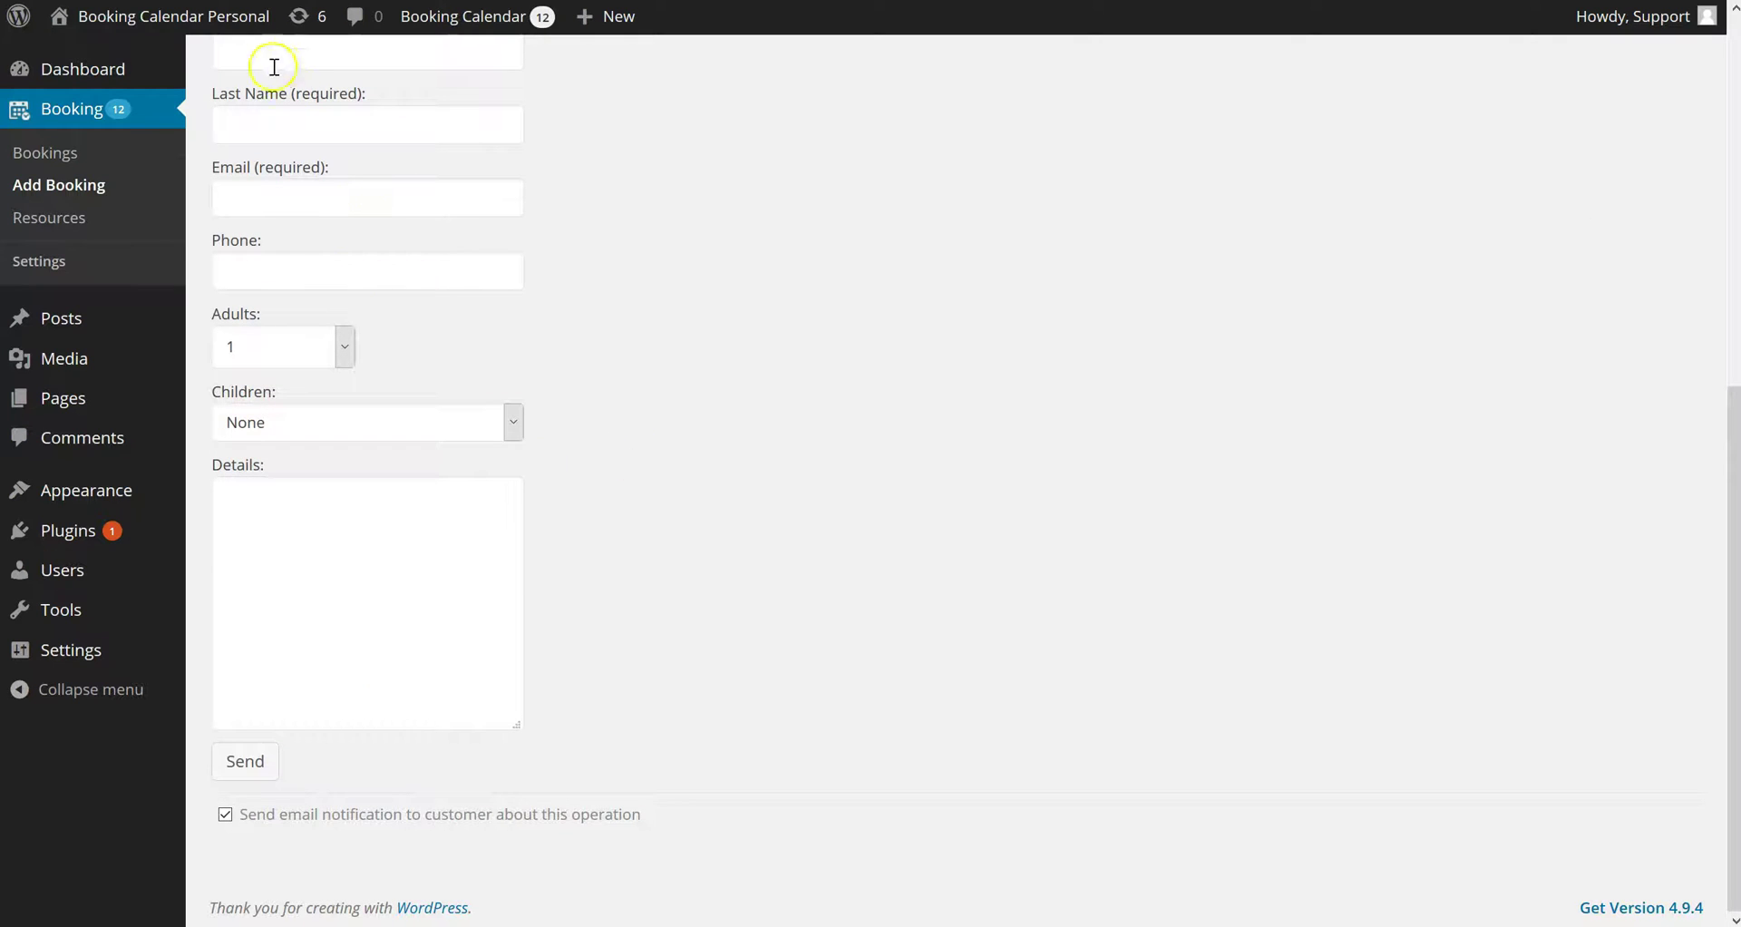
# Enter the test guest's first name, last name, e-mail and phone number
pyautogui.click(261, 58)
pyautogui.write('Jo')
pyautogui.press('Tab')
pyautogui.write('Smith')
pyautogui.press('Tab')
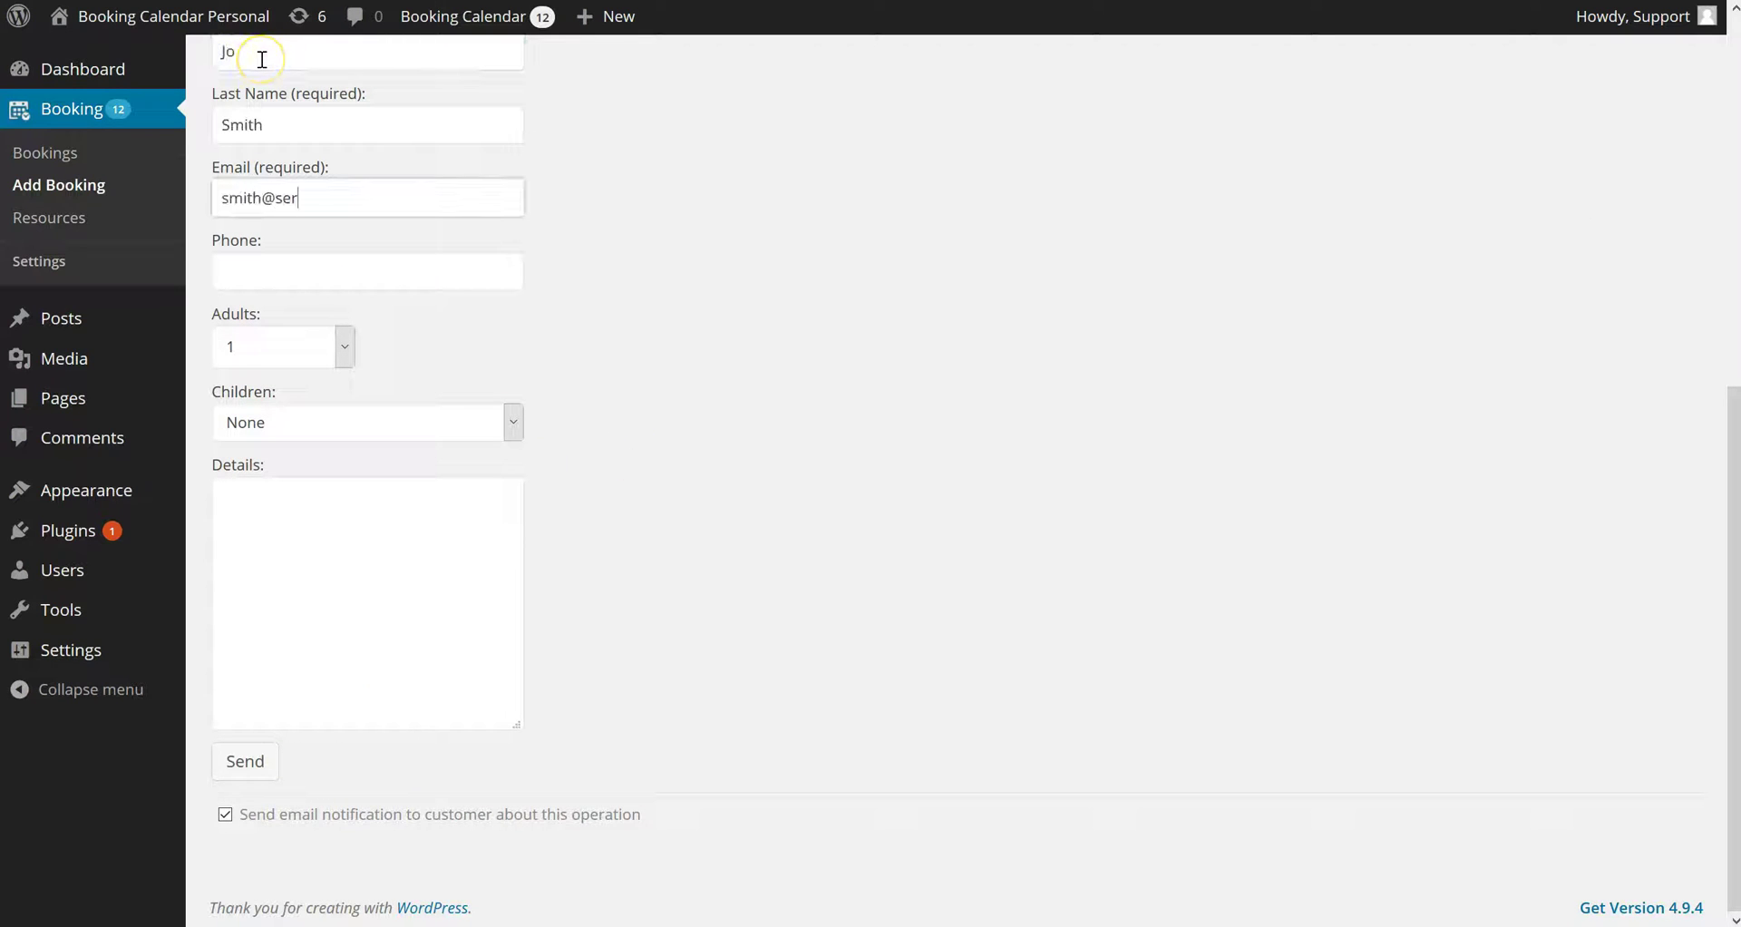
pyautogui.press('Tab')
pyautogui.write('800 10')
# Choose Child #1 for Children, add details, and send the test booking
pyautogui.click(275, 423)
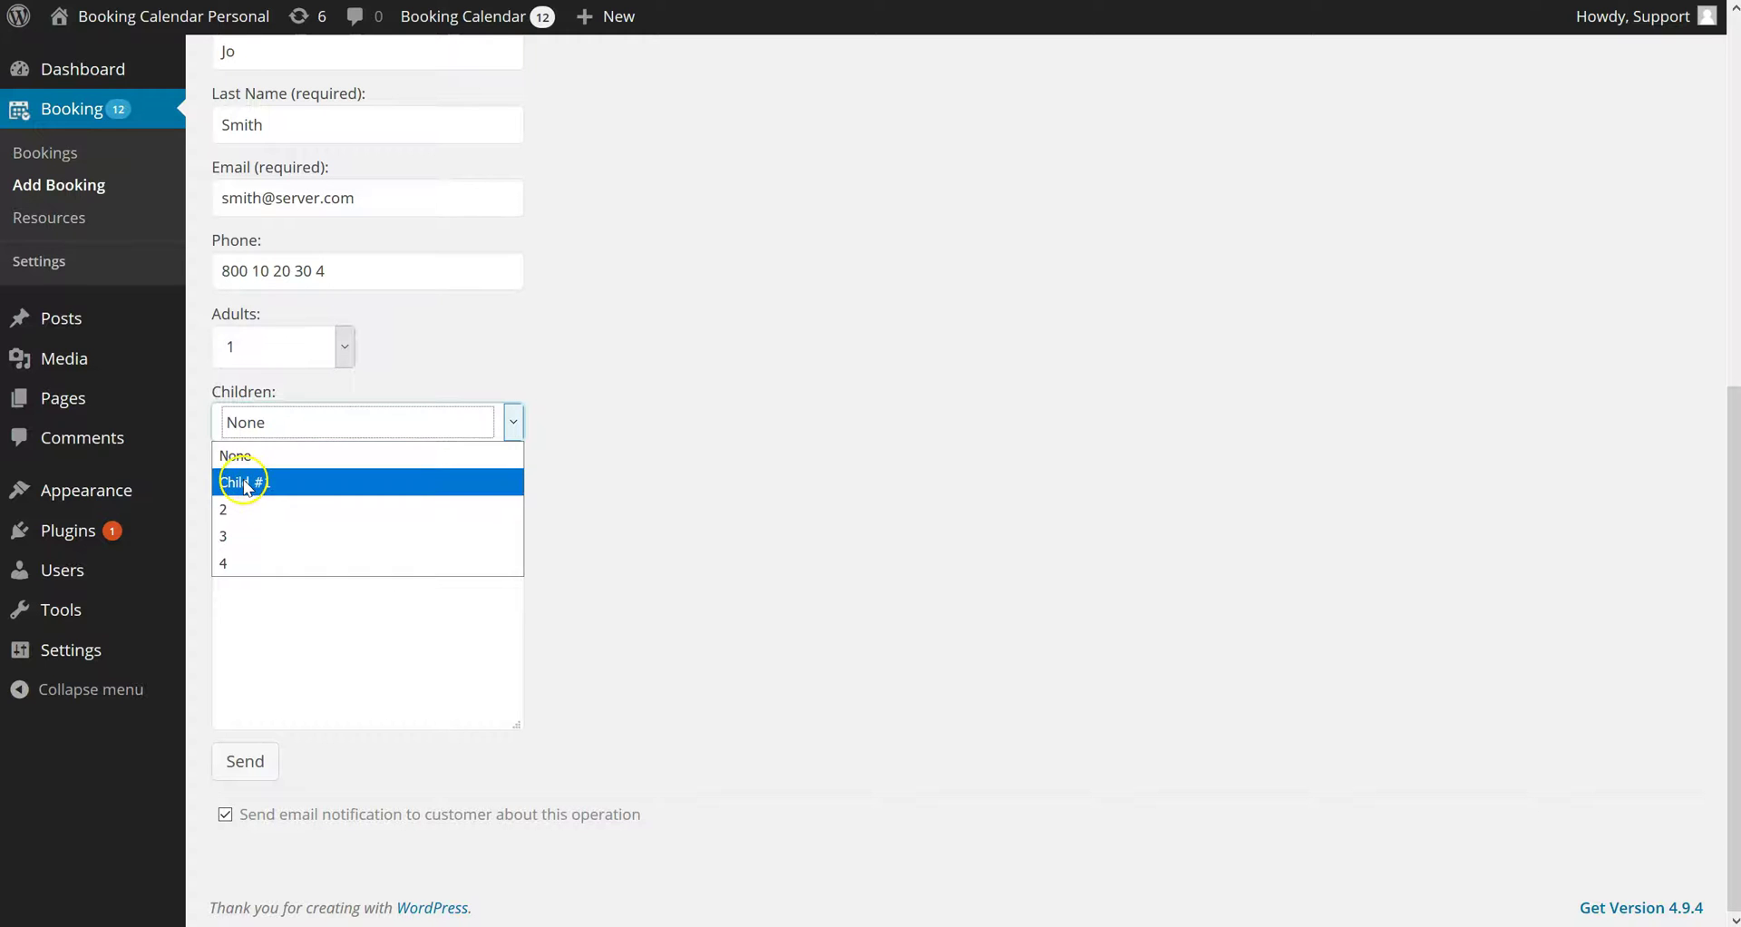
pyautogui.click(259, 483)
pyautogui.click(316, 561)
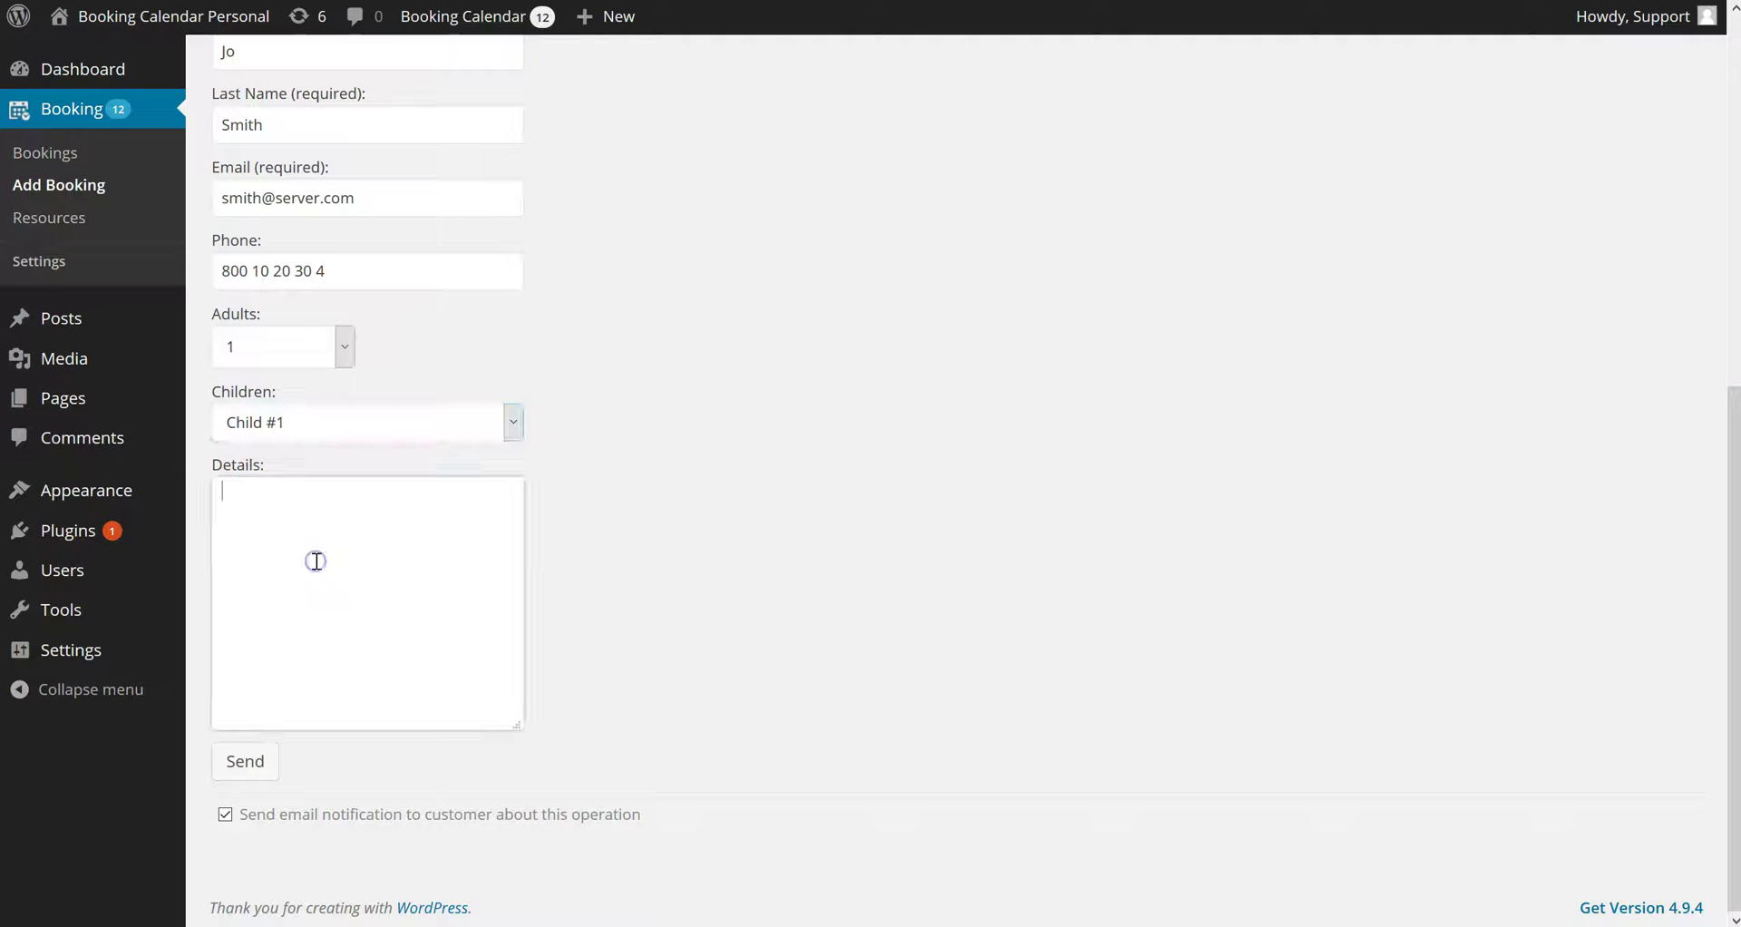
pyautogui.click(250, 761)
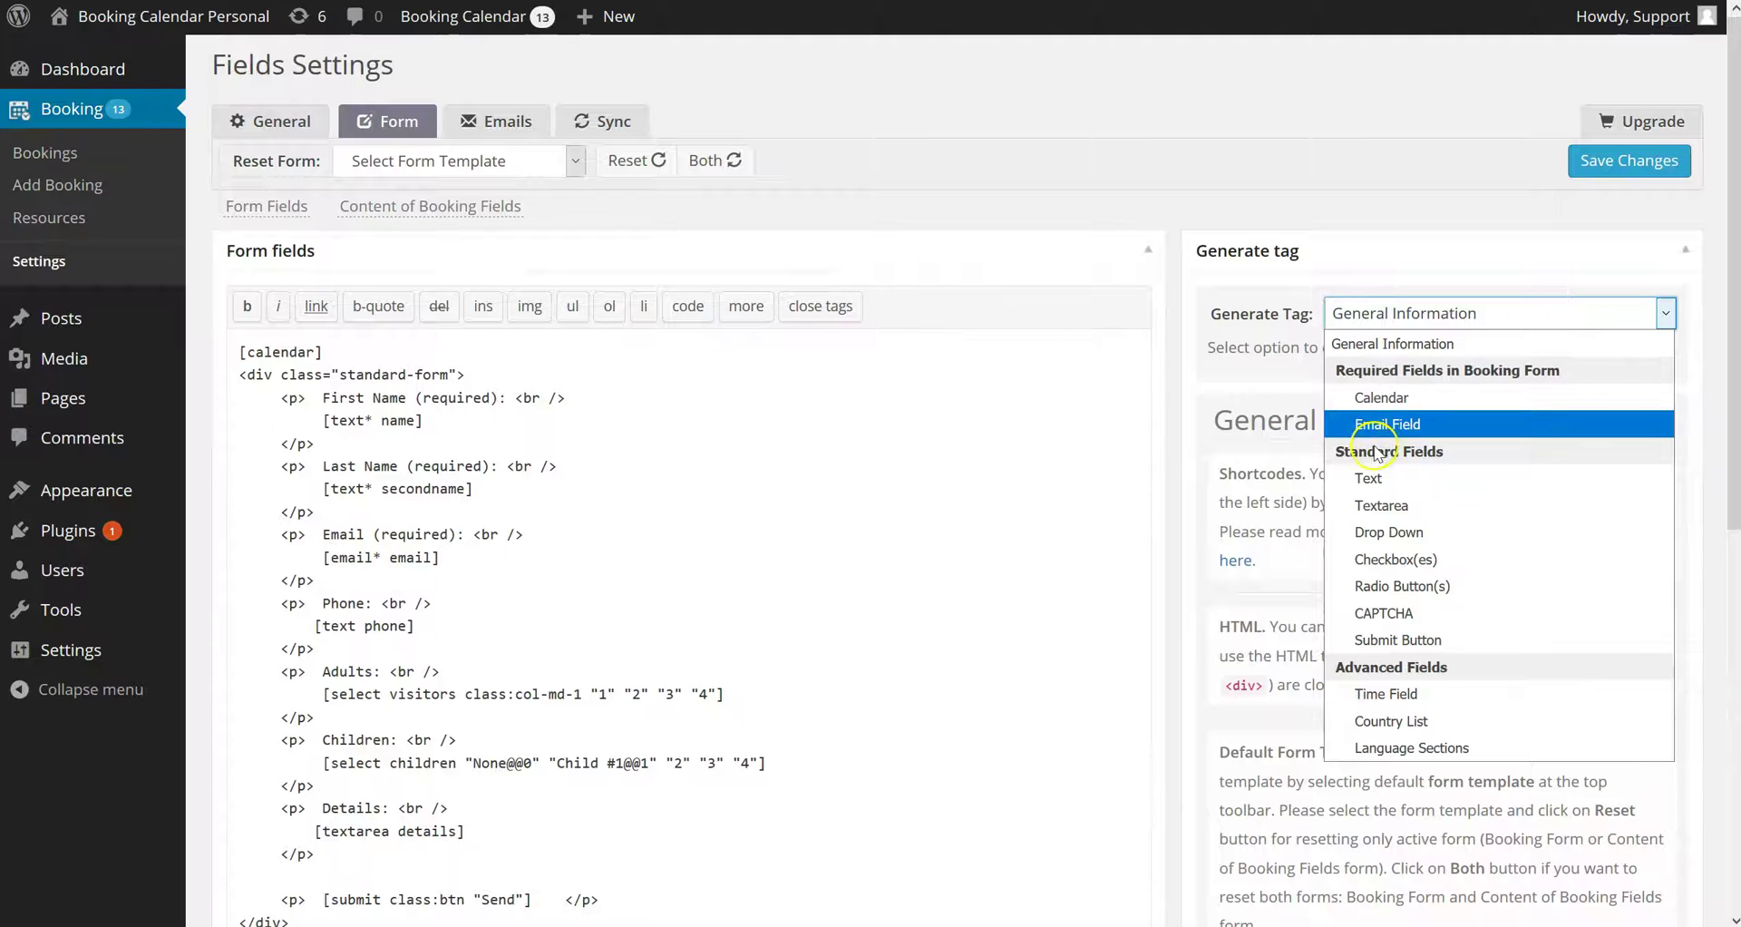
# Generate a required checkbox named terms_and_conditions with option 'I Accept' wrapped in a label
pyautogui.click(1398, 558)
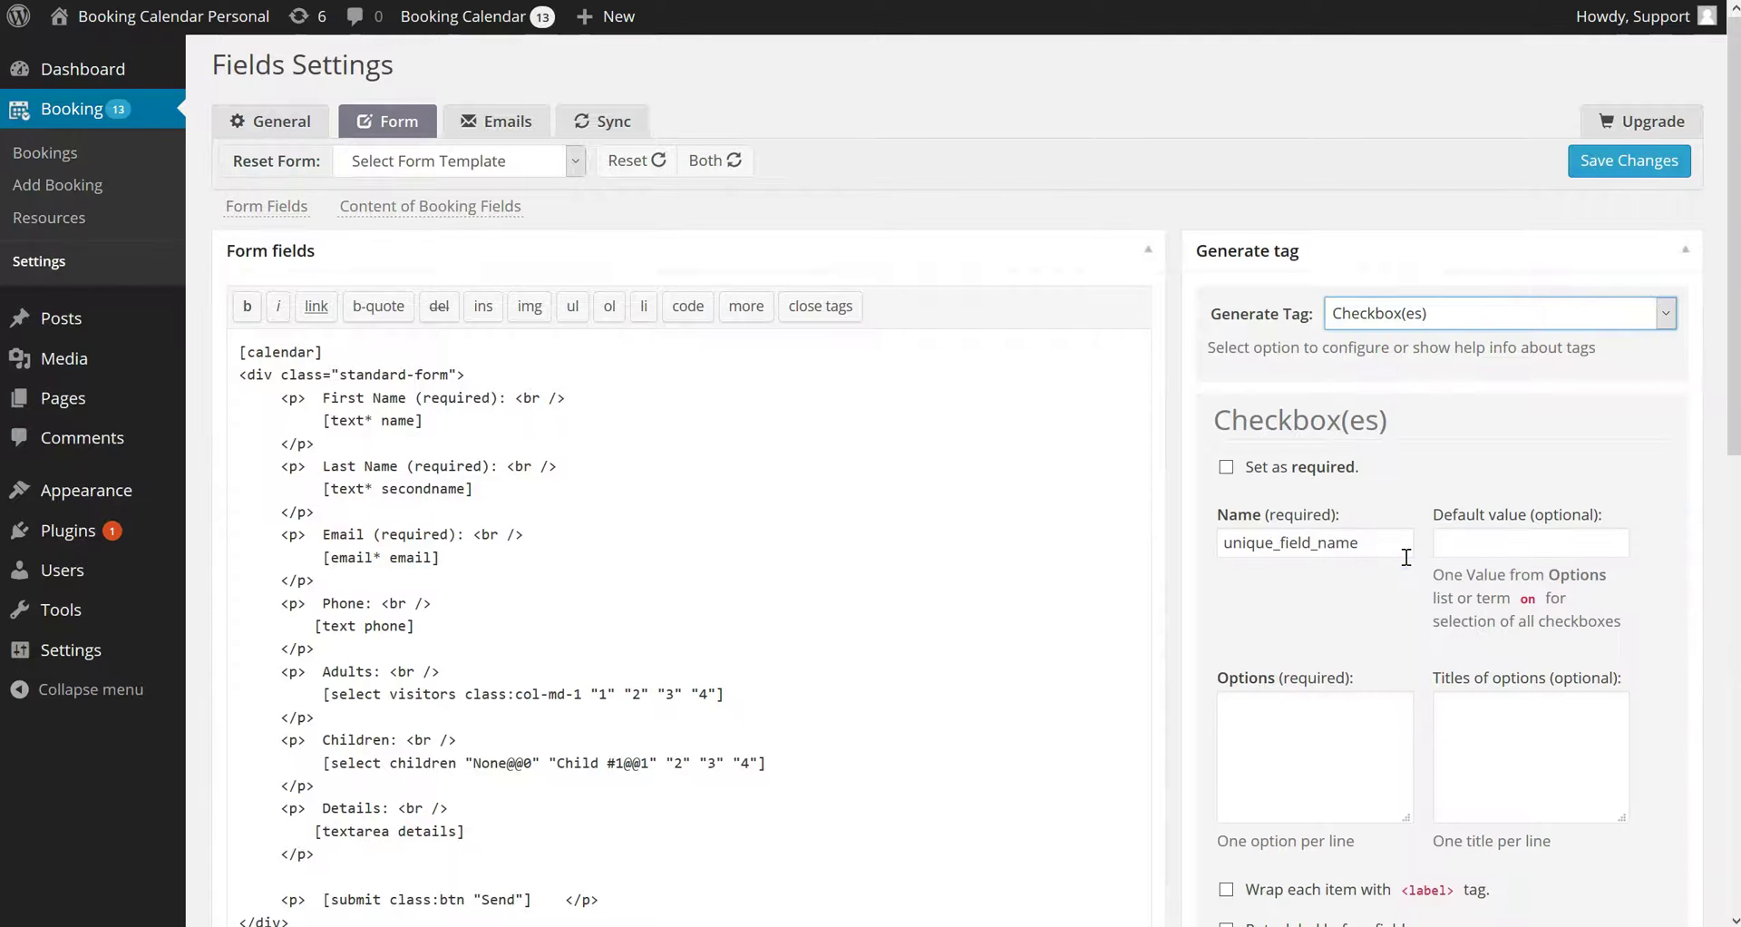
pyautogui.scroll(-2, 1405, 557)
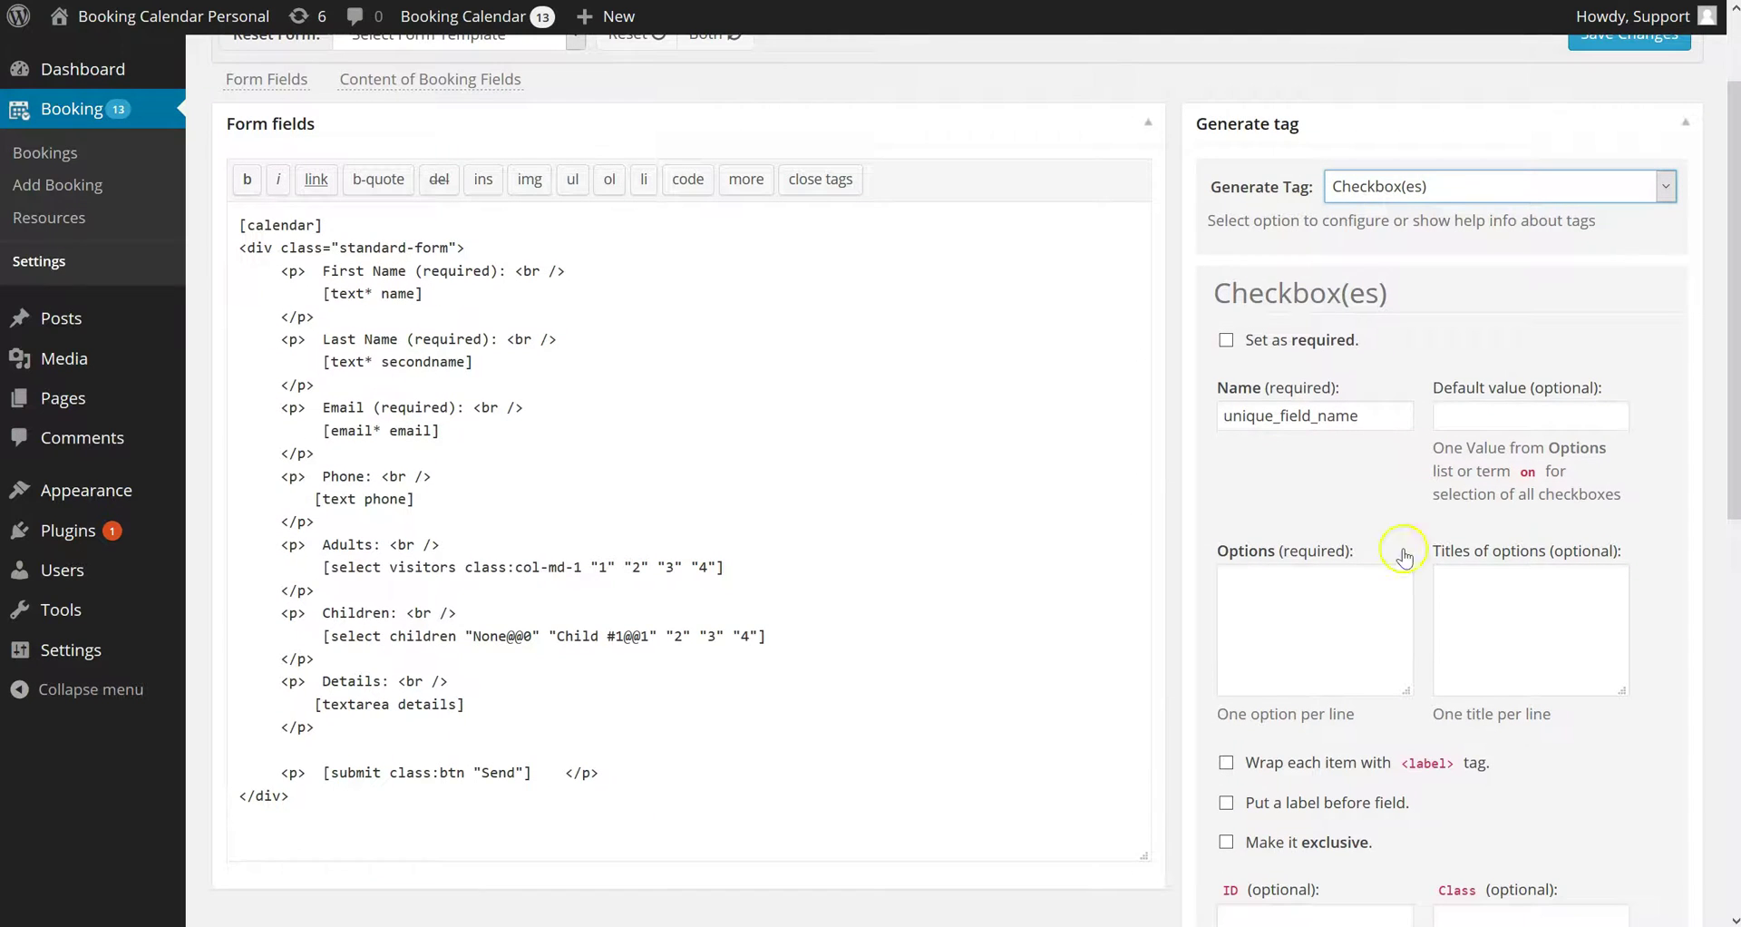
pyautogui.click(1227, 341)
pyautogui.scroll(-1, 1271, 521)
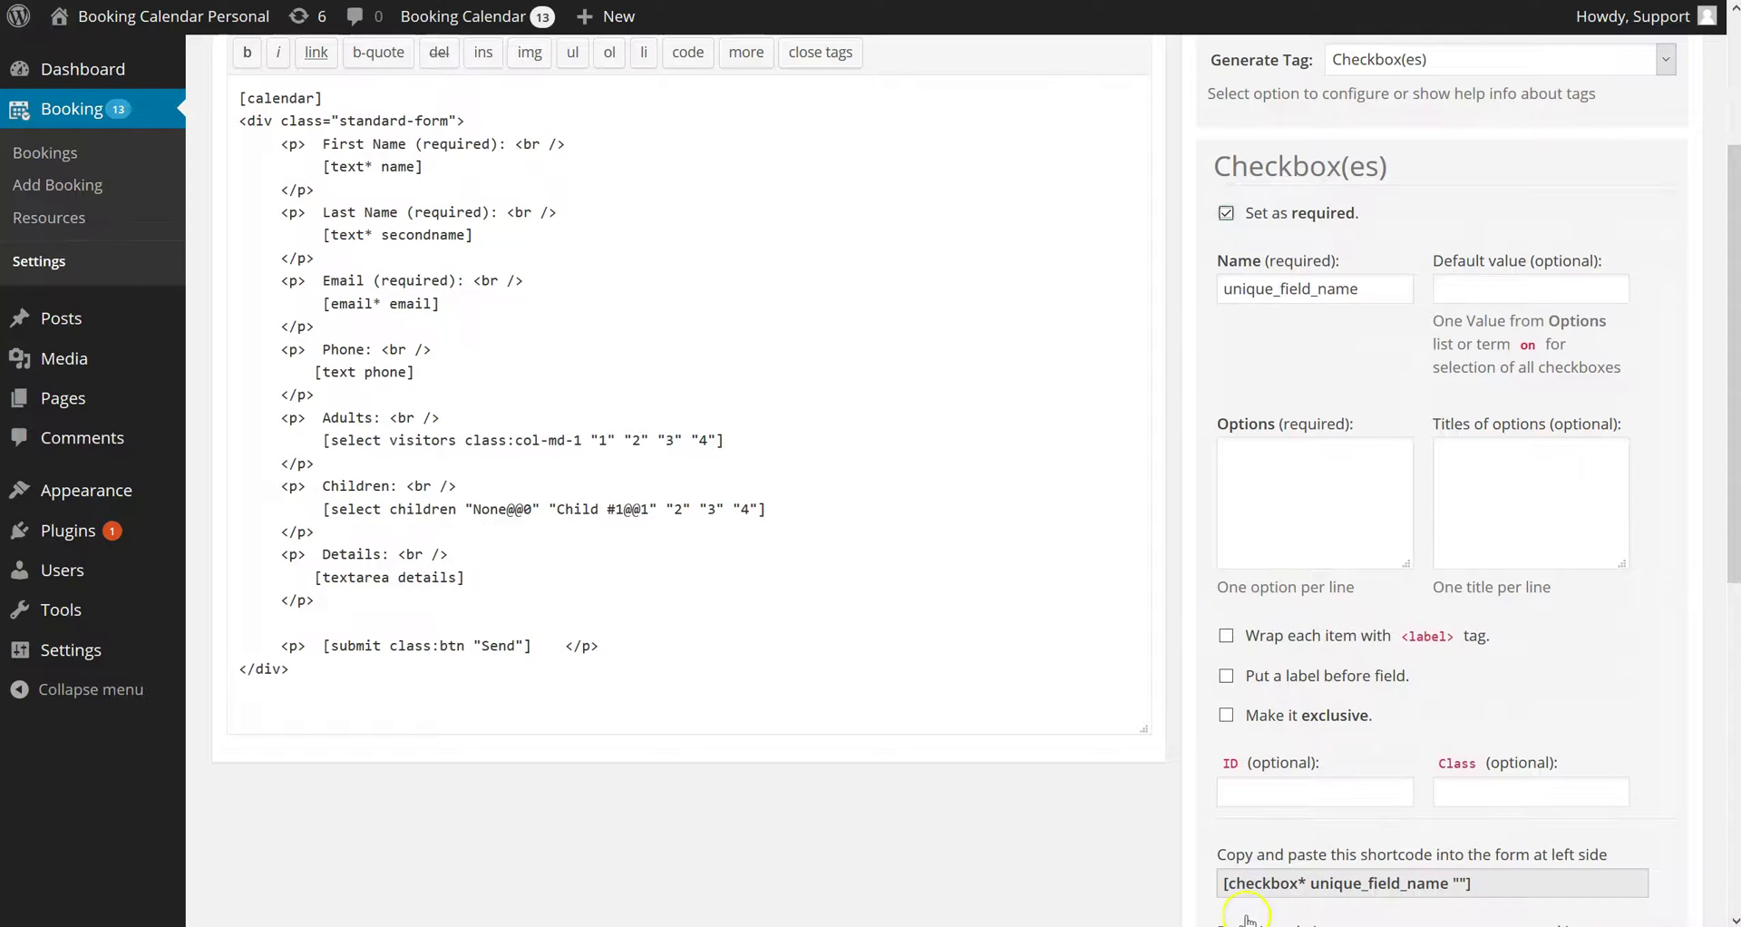
pyautogui.doubleClick(1369, 300)
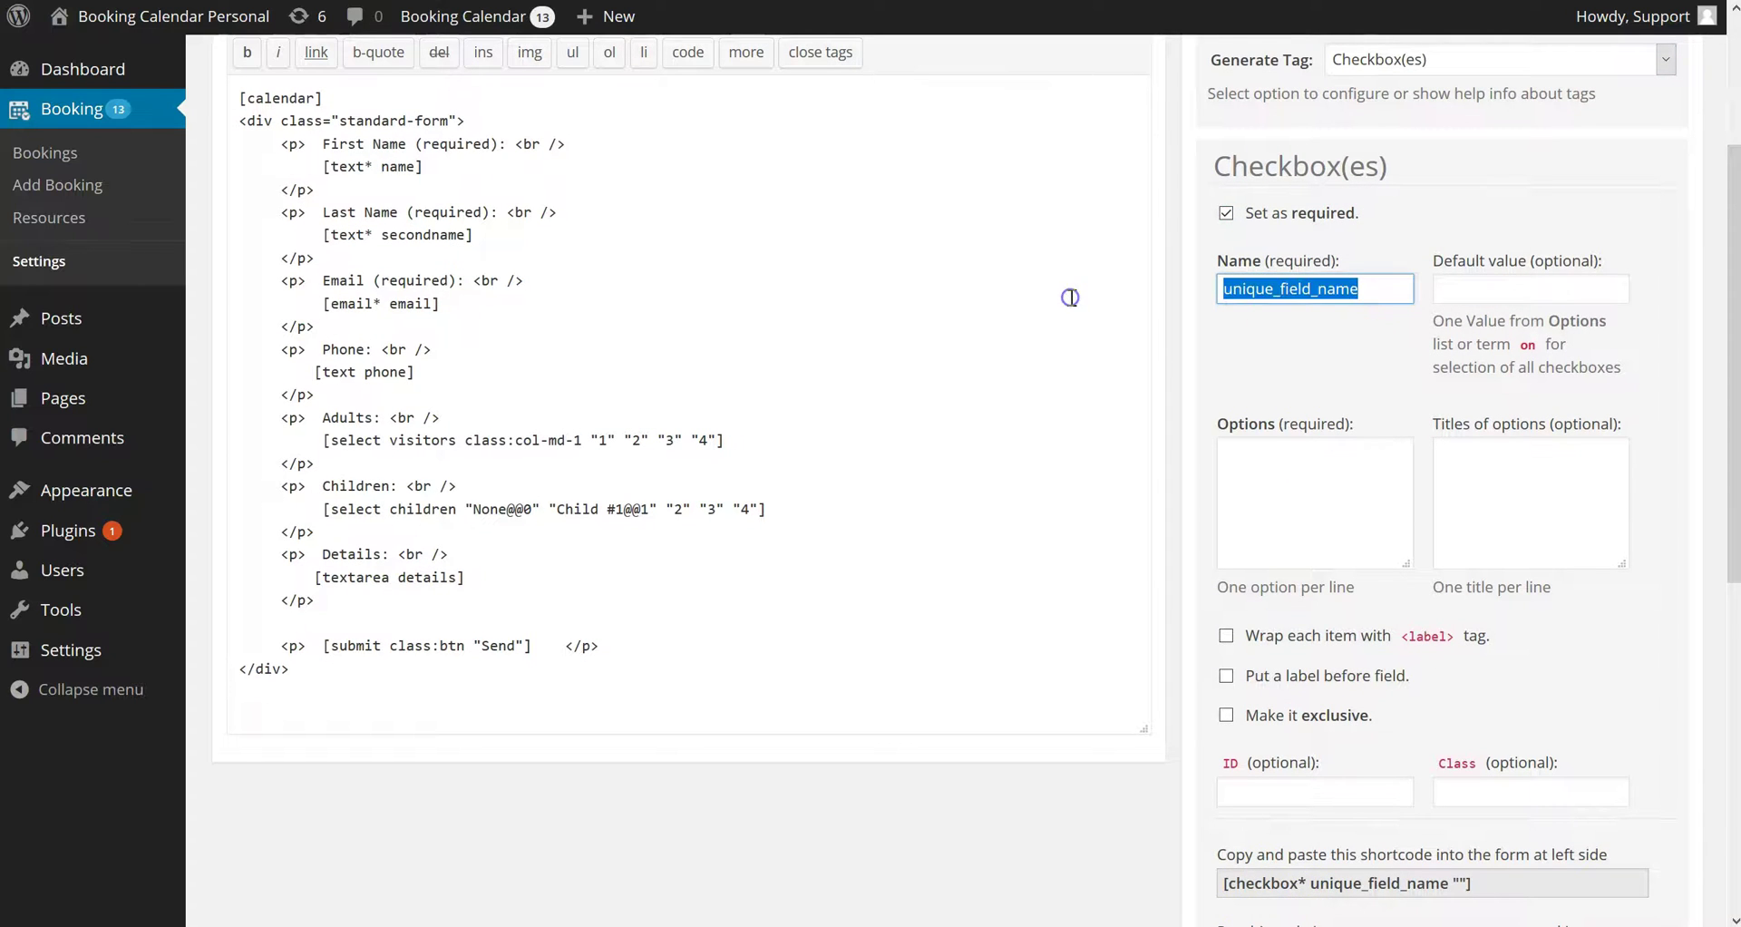
pyautogui.scroll(-1, 1368, 300)
pyautogui.write('terms_and_conditions')
pyautogui.click(1342, 349)
pyautogui.write('I Accept')
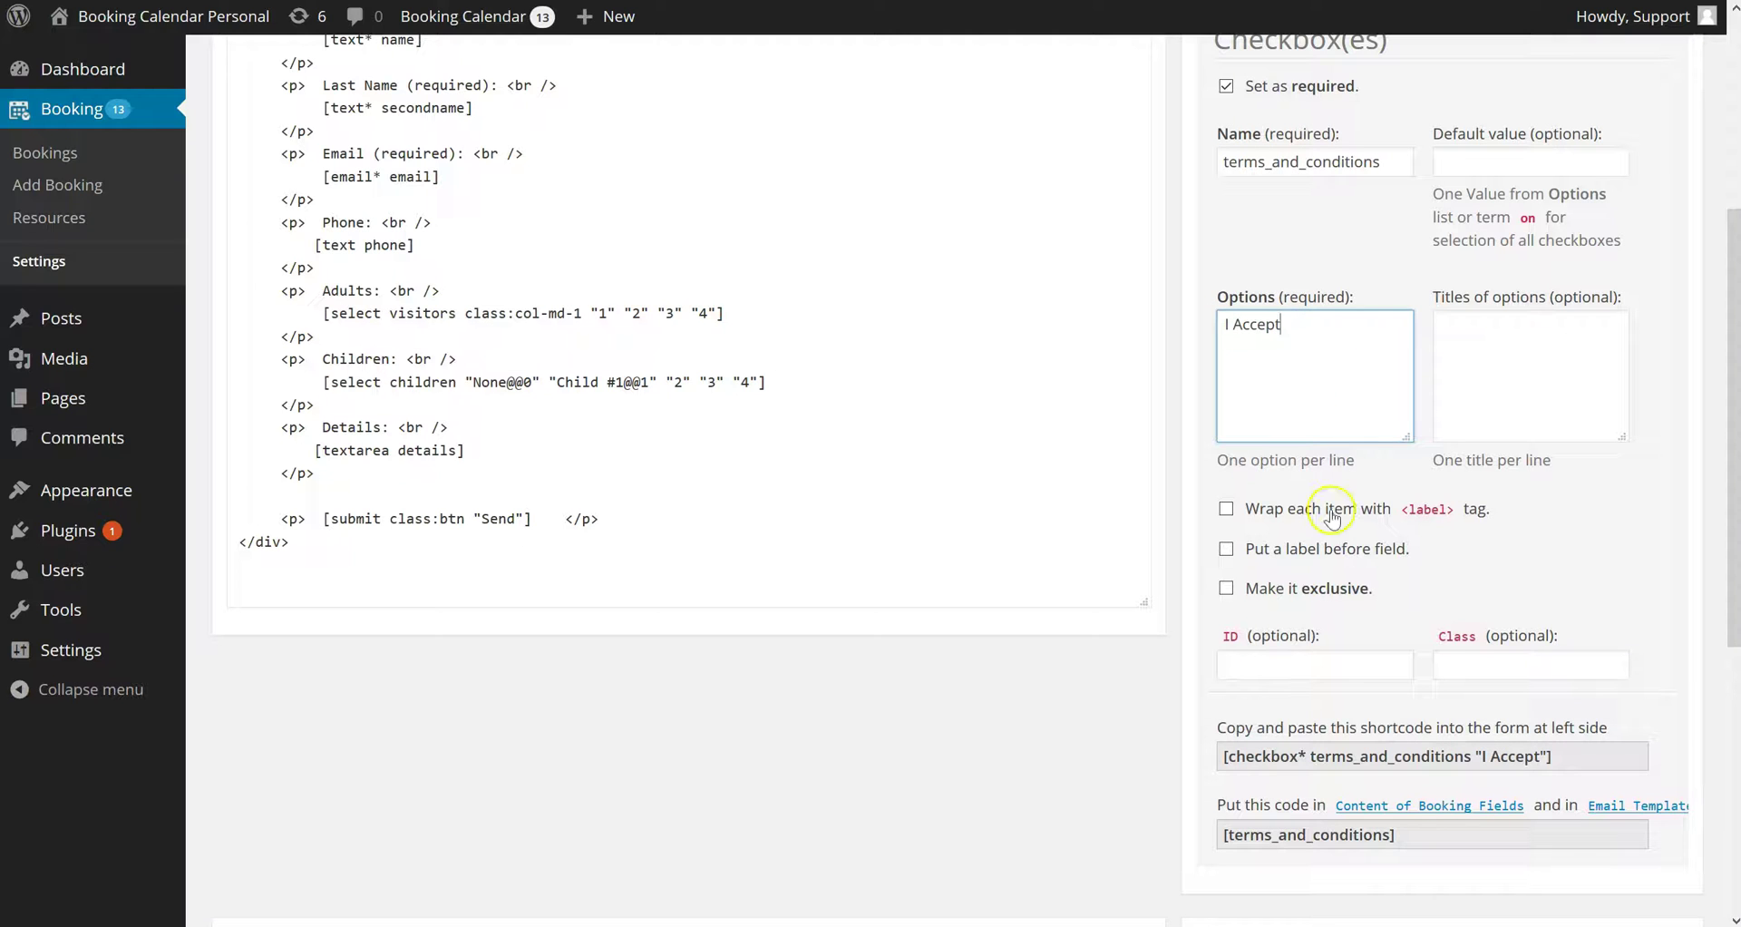
pyautogui.click(1331, 510)
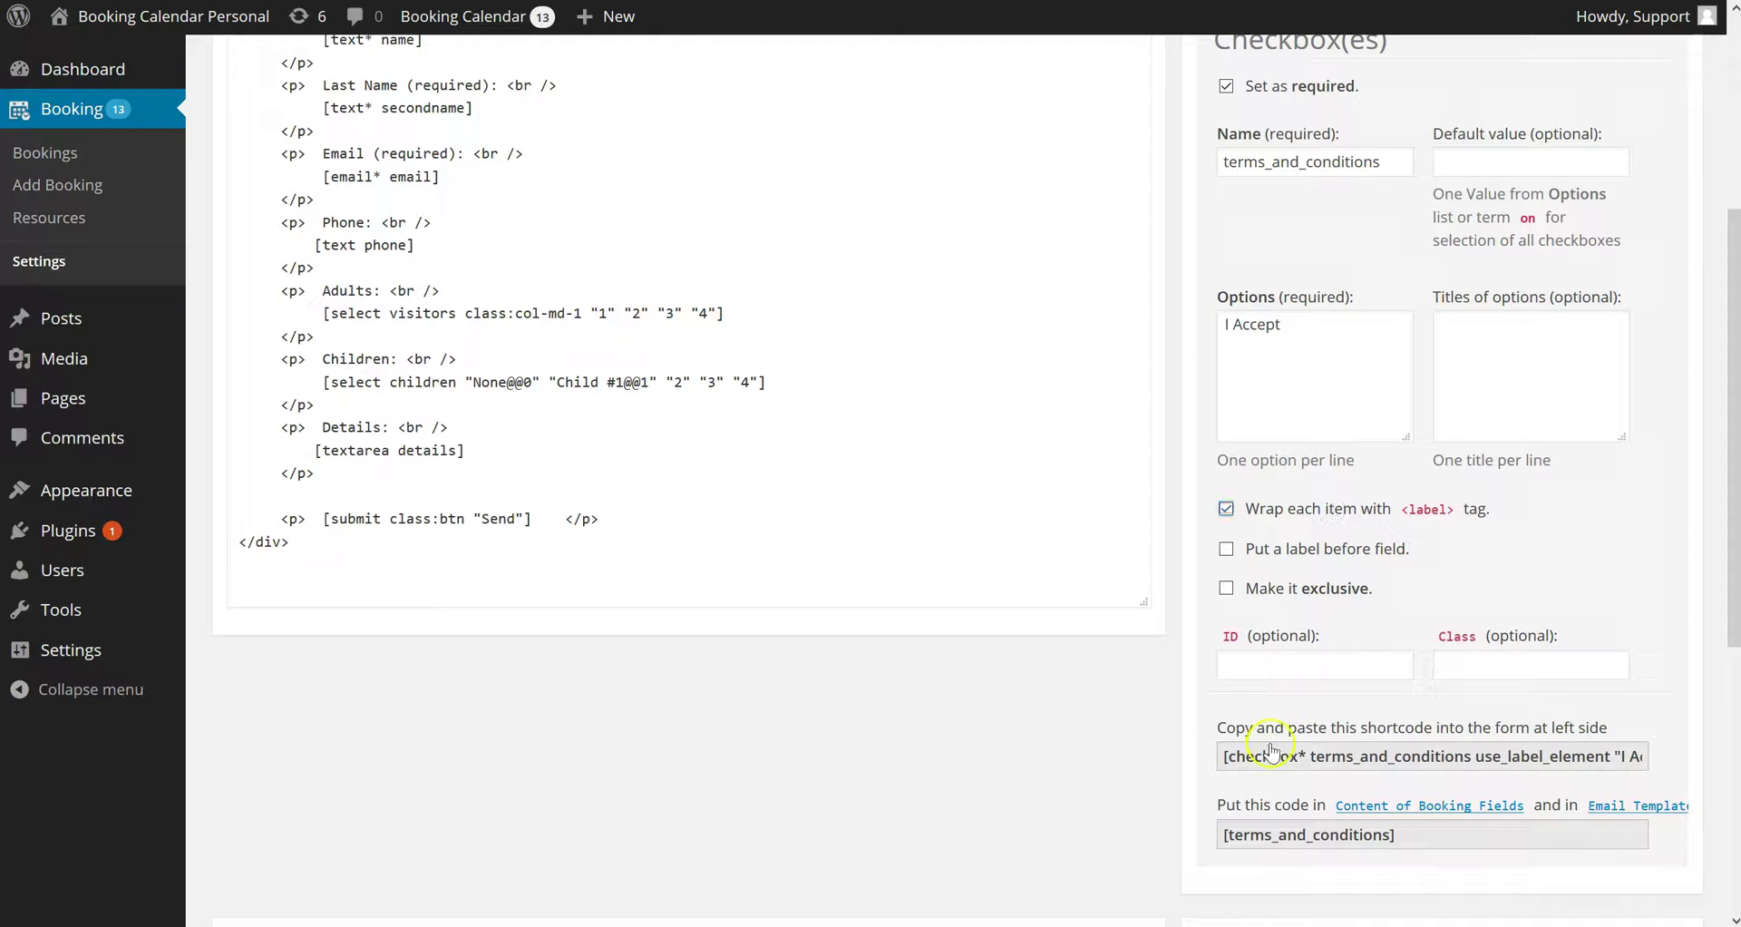
# Paste the checkbox shortcode above Send, followed by 'terms and conditions', and select those words
pyautogui.click(1301, 767)
pyautogui.rightClick(1301, 767)
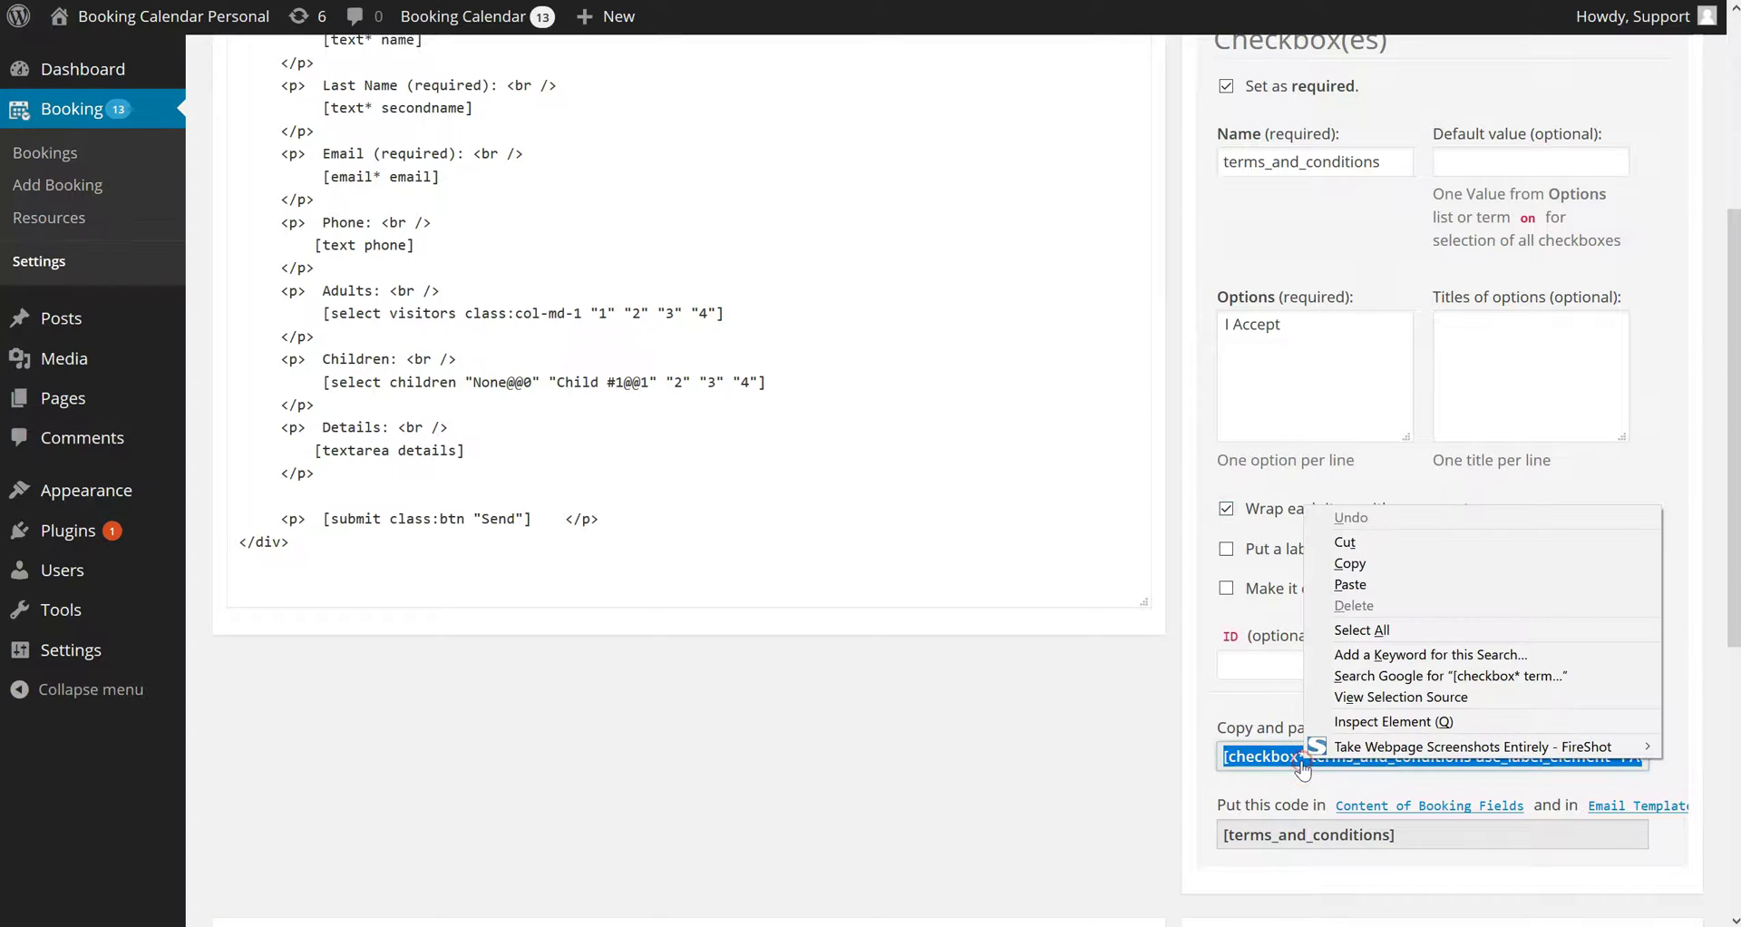
pyautogui.click(1349, 564)
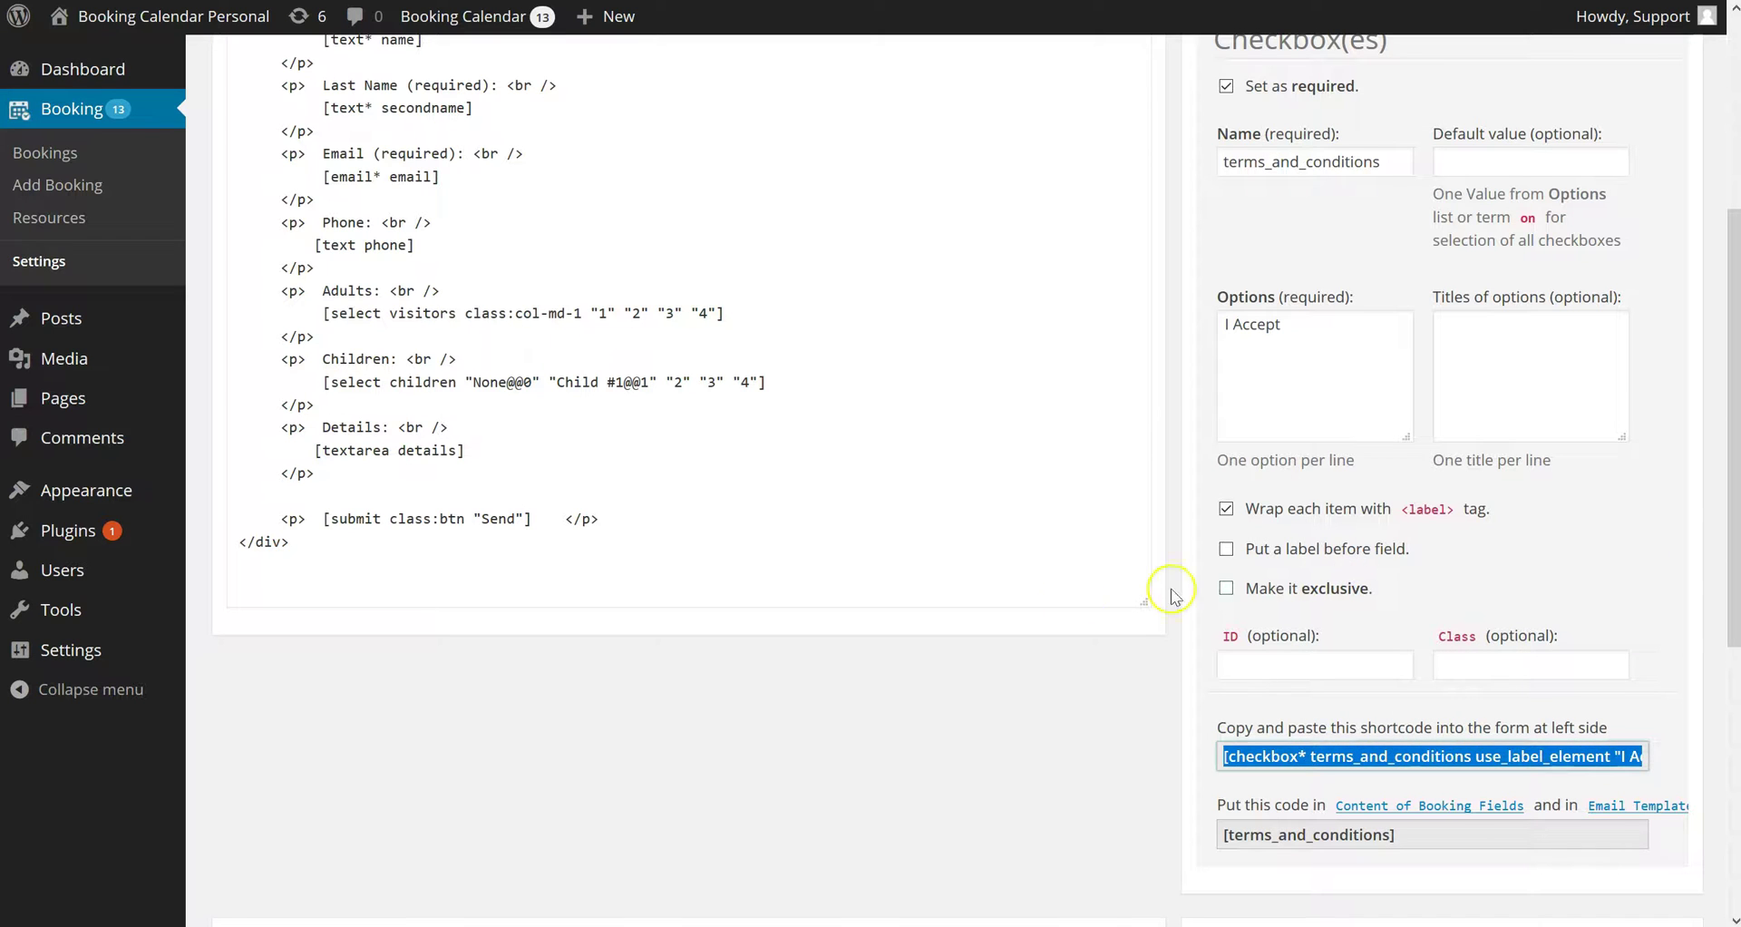
pyautogui.click(418, 499)
pyautogui.rightClick(419, 500)
pyautogui.click(472, 568)
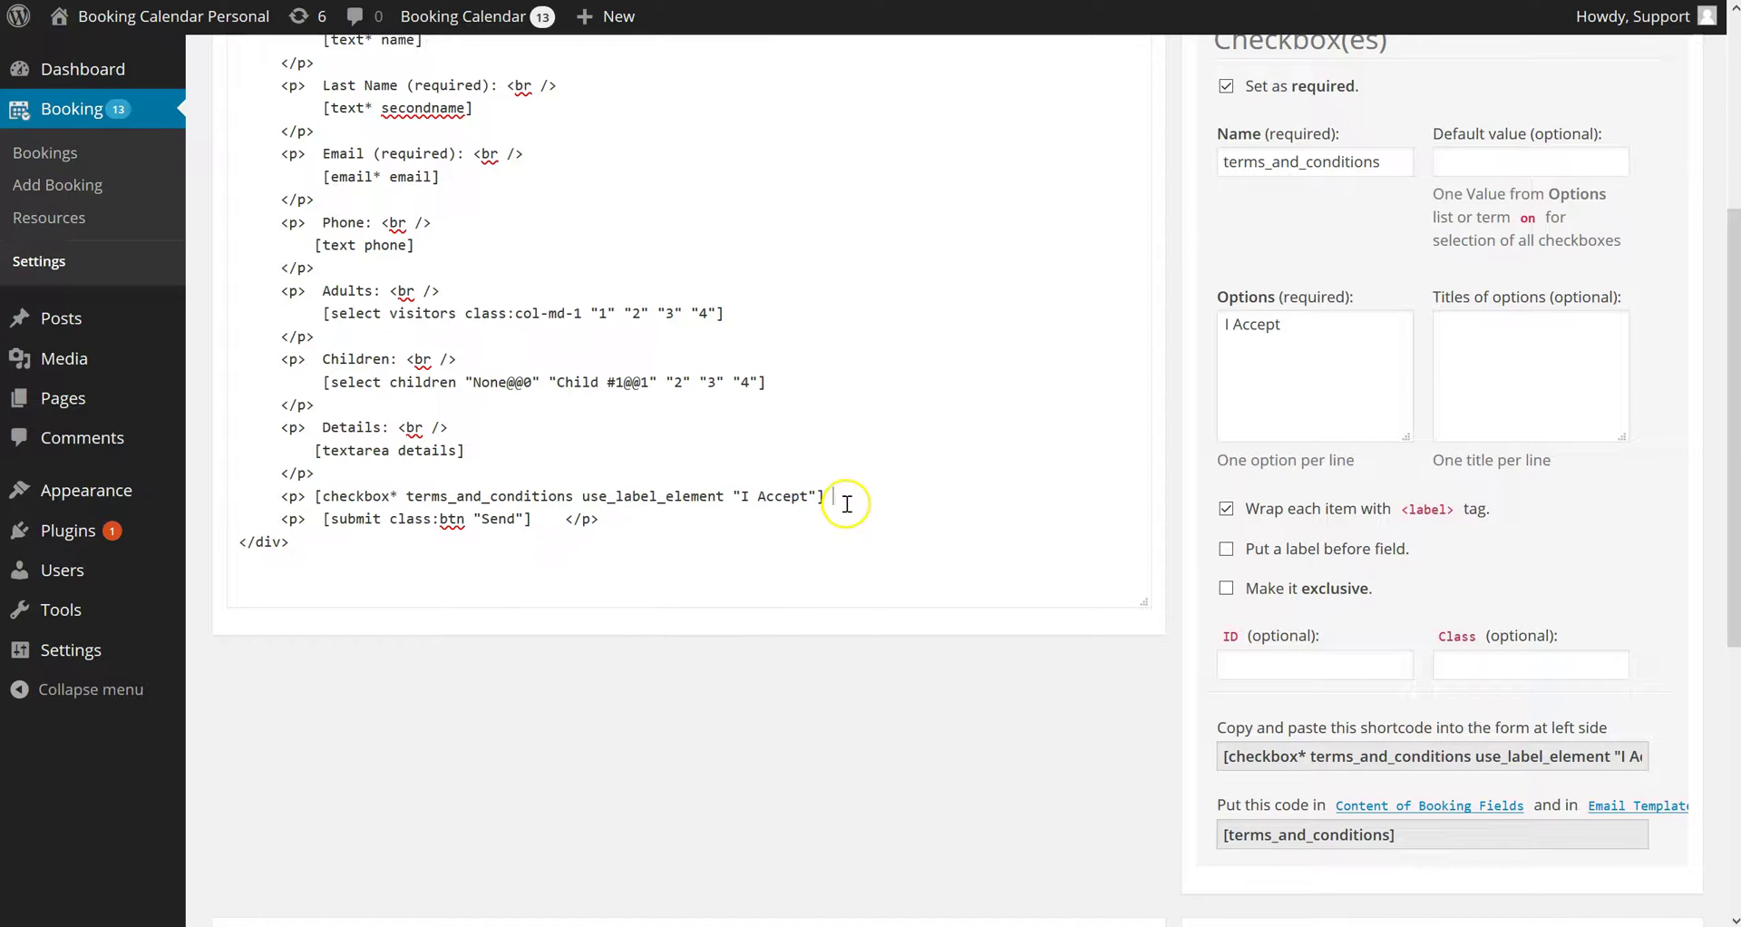
pyautogui.write('p>')
pyautogui.click(1002, 499)
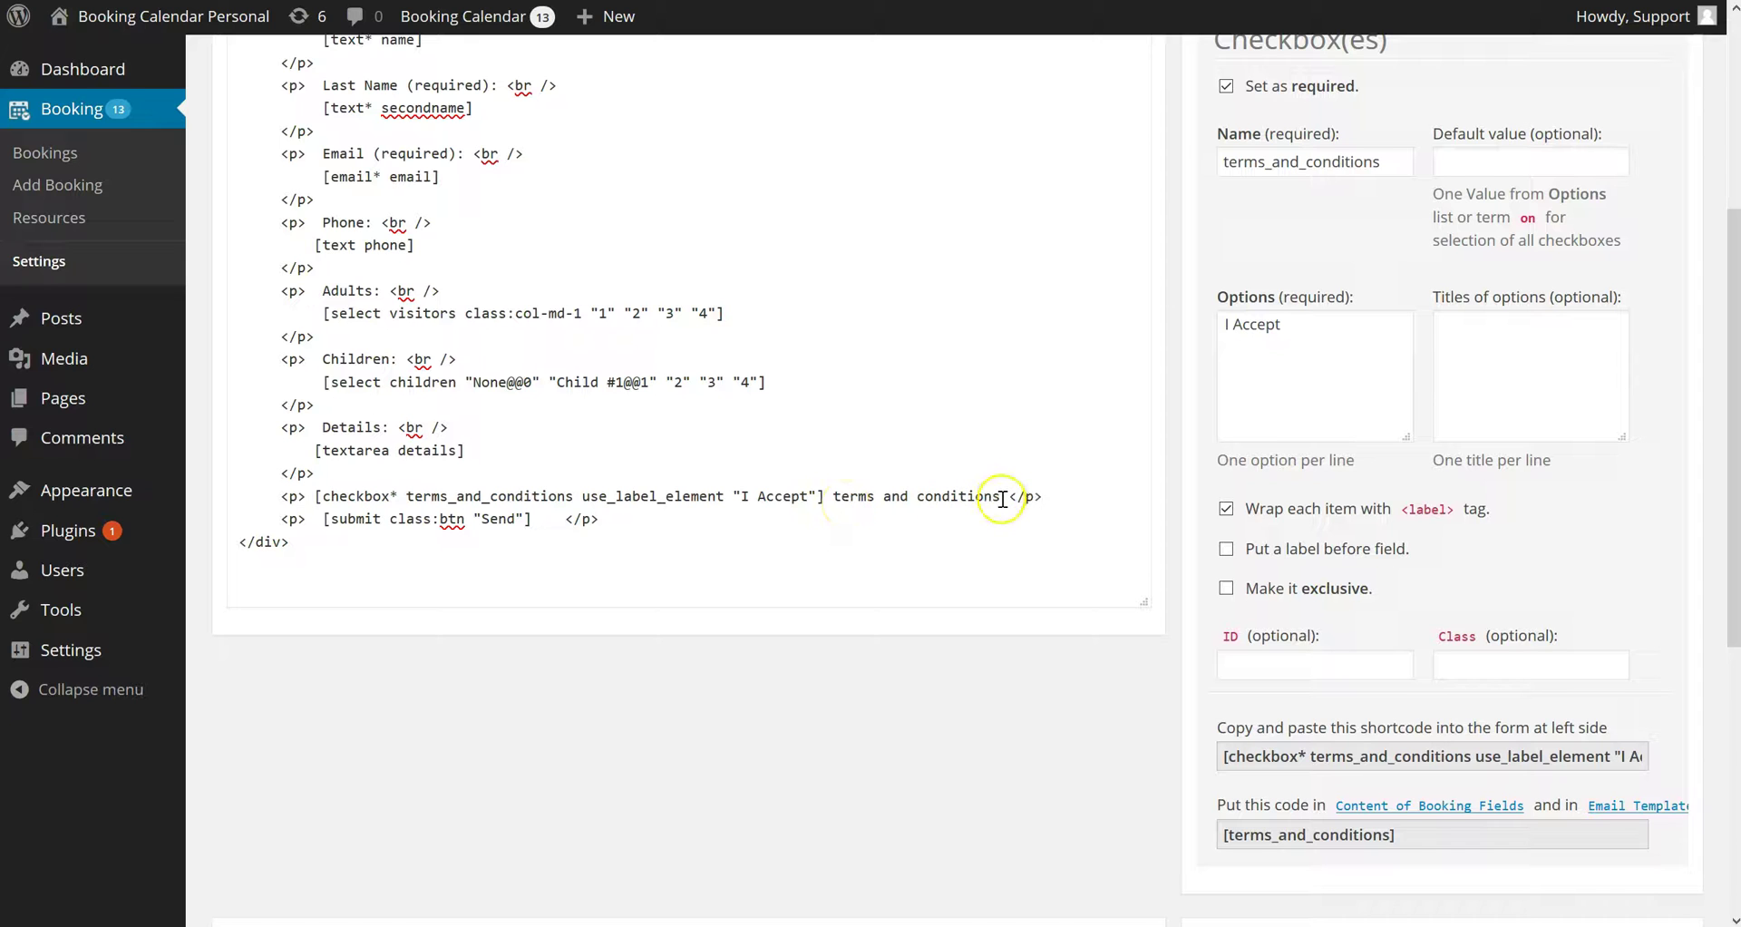
pyautogui.moveTo(965, 499); pyautogui.dragTo(848, 500)
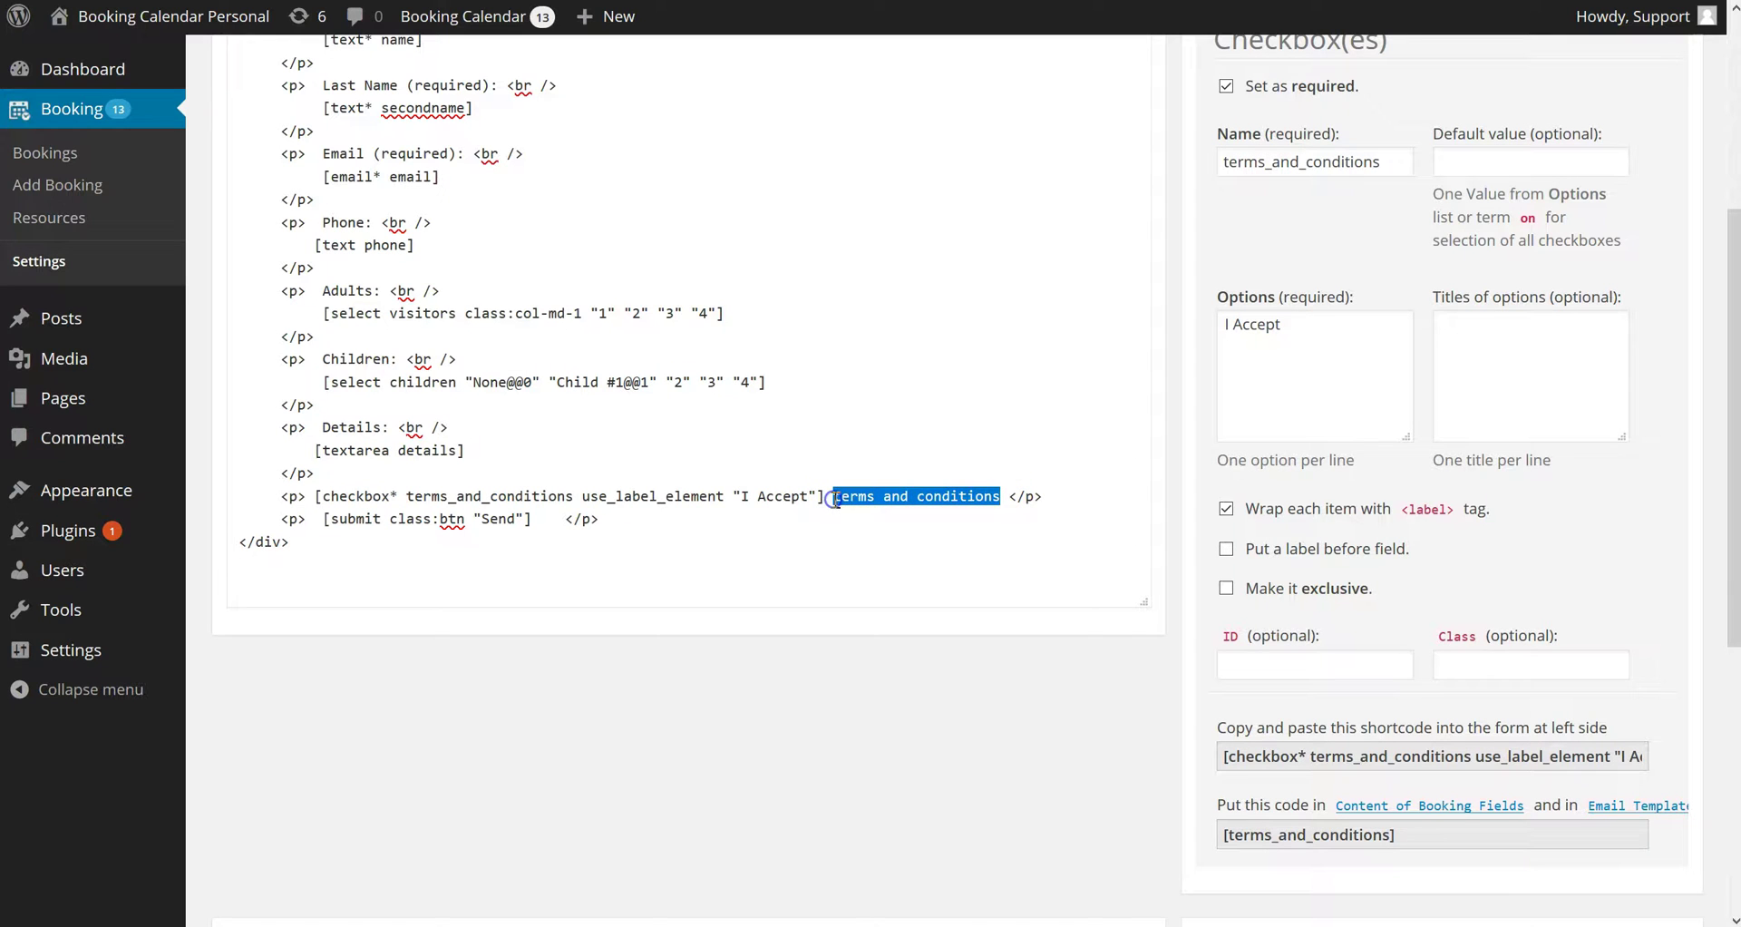
pyautogui.scroll(4, 848, 353)
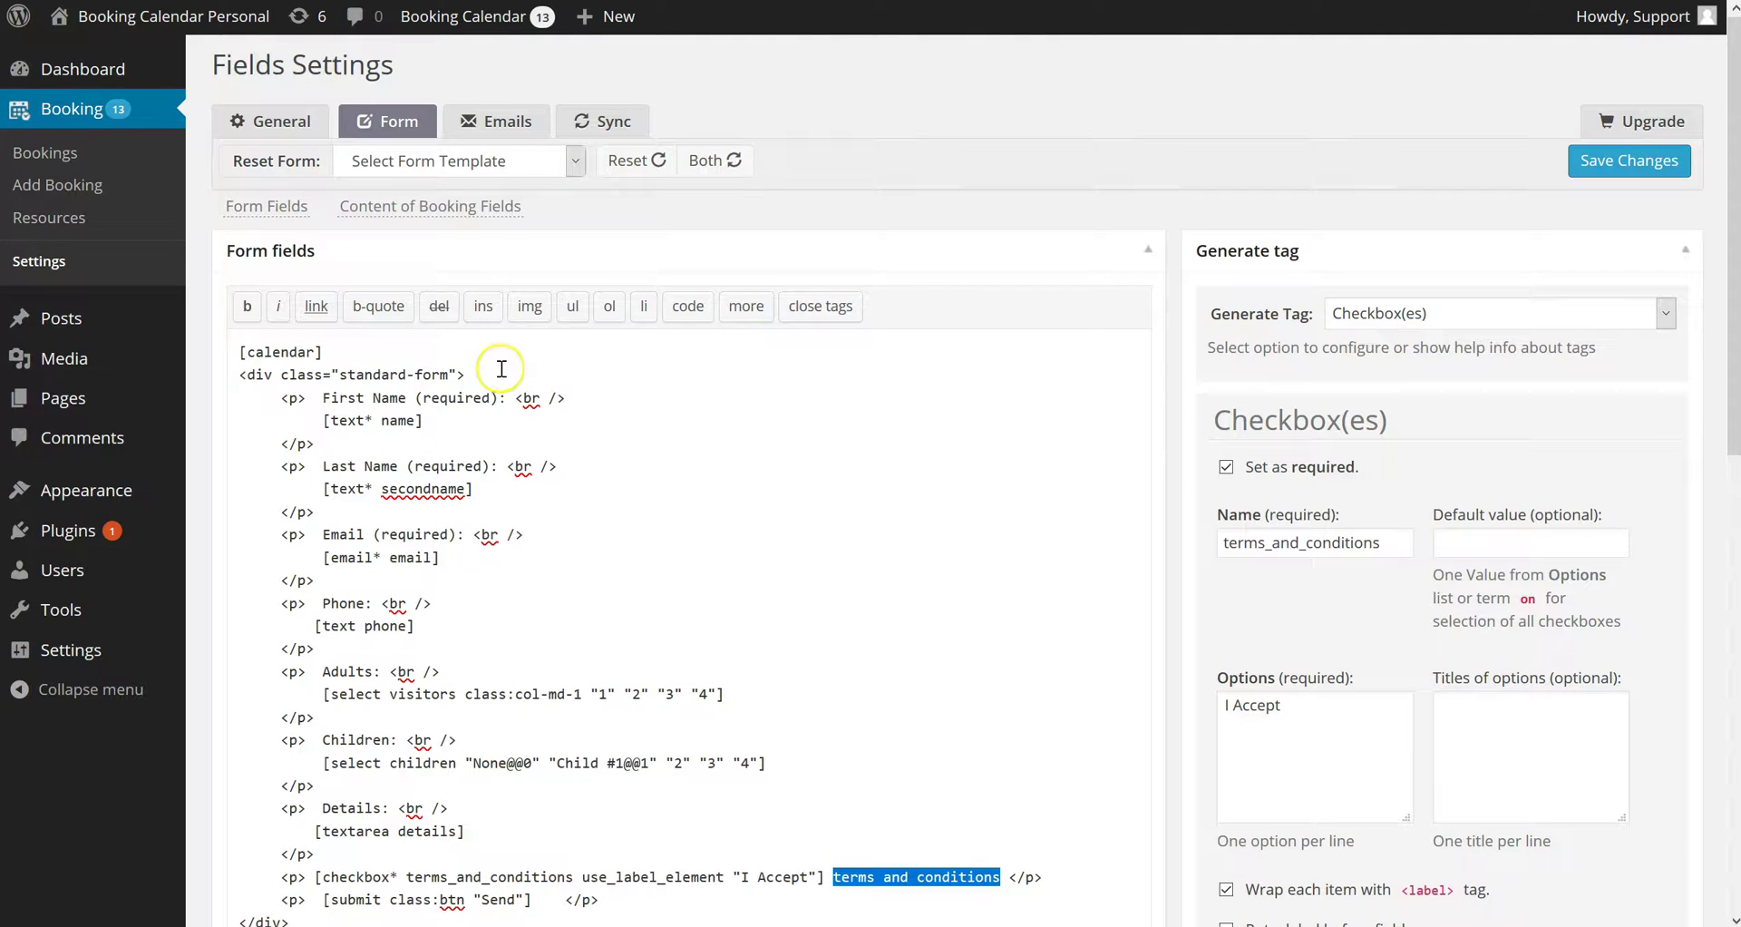
pyautogui.click(316, 305)
pyautogui.click(792, 412)
pyautogui.write('ser')
pyautogui.click(759, 450)
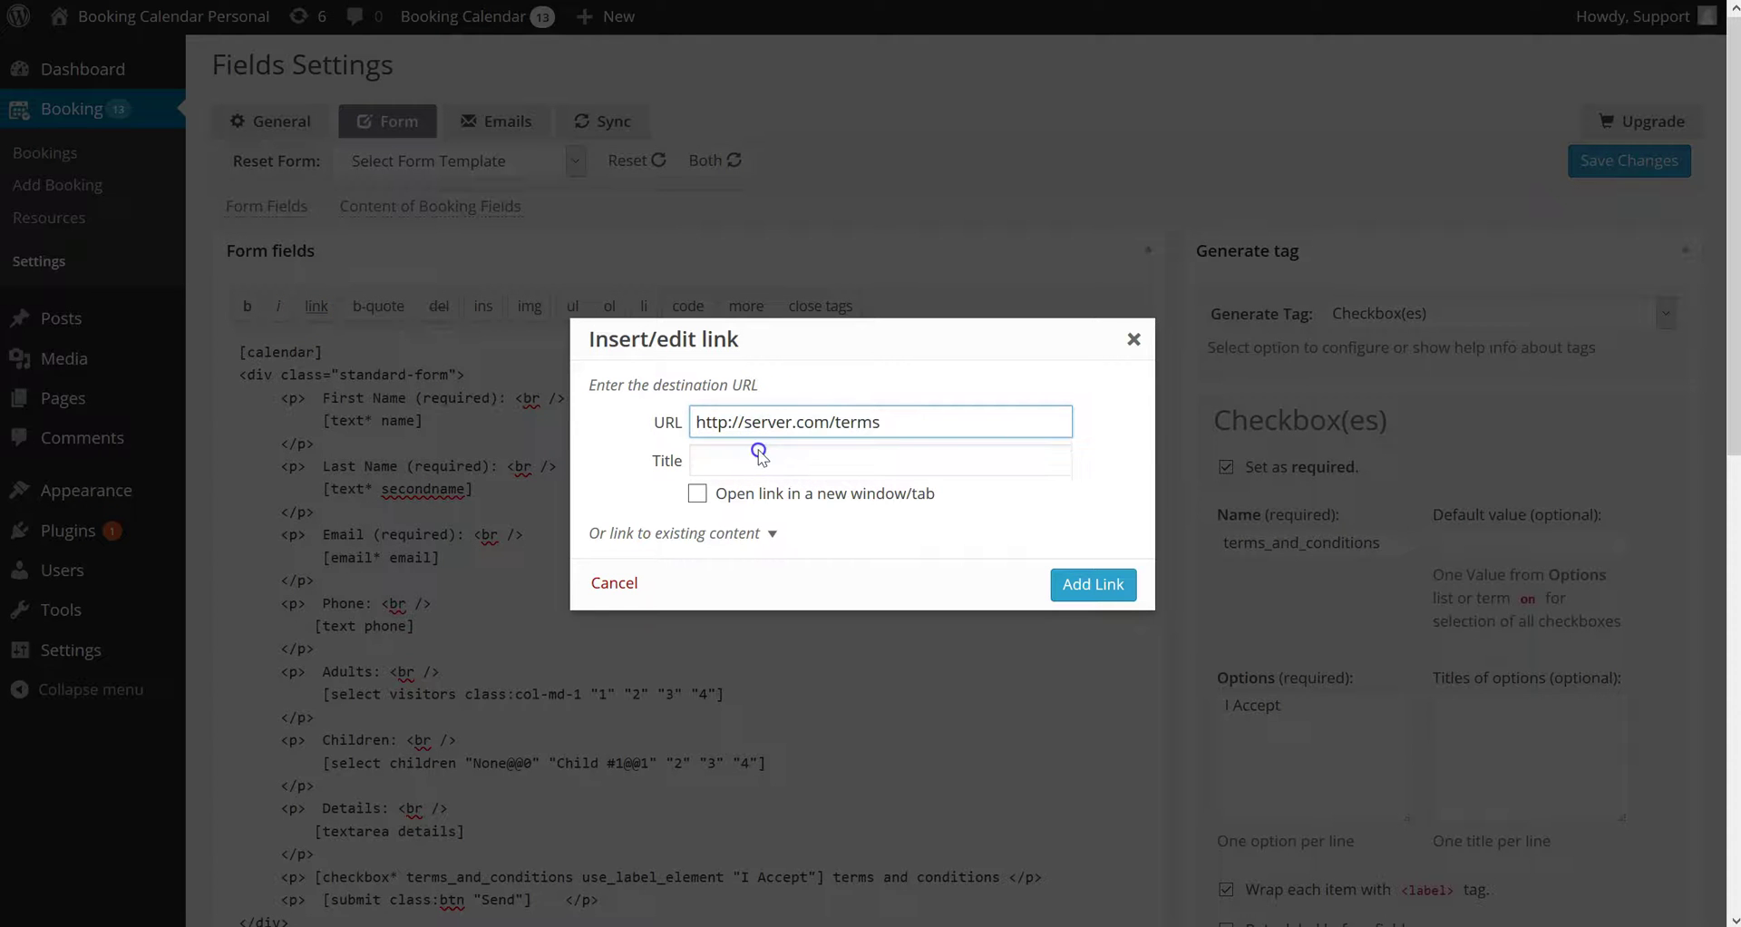
pyautogui.click(698, 493)
pyautogui.click(1093, 584)
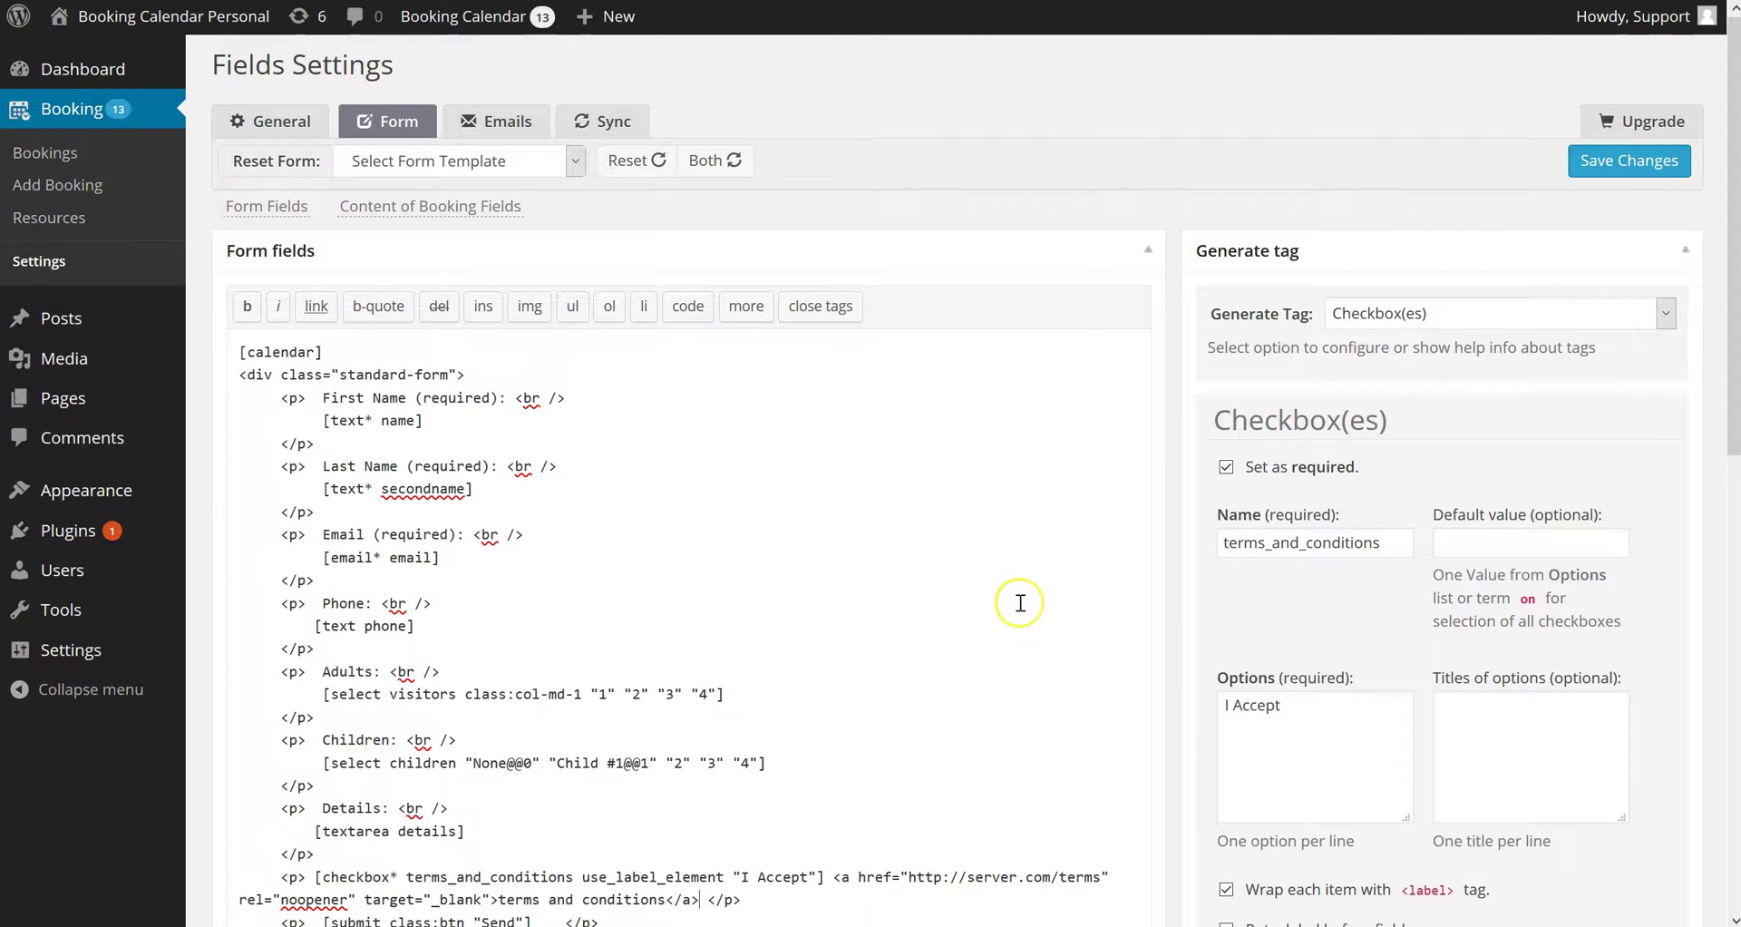
# Add blank lines above and below the checkbox line and save the form
pyautogui.scroll(-3, 917, 583)
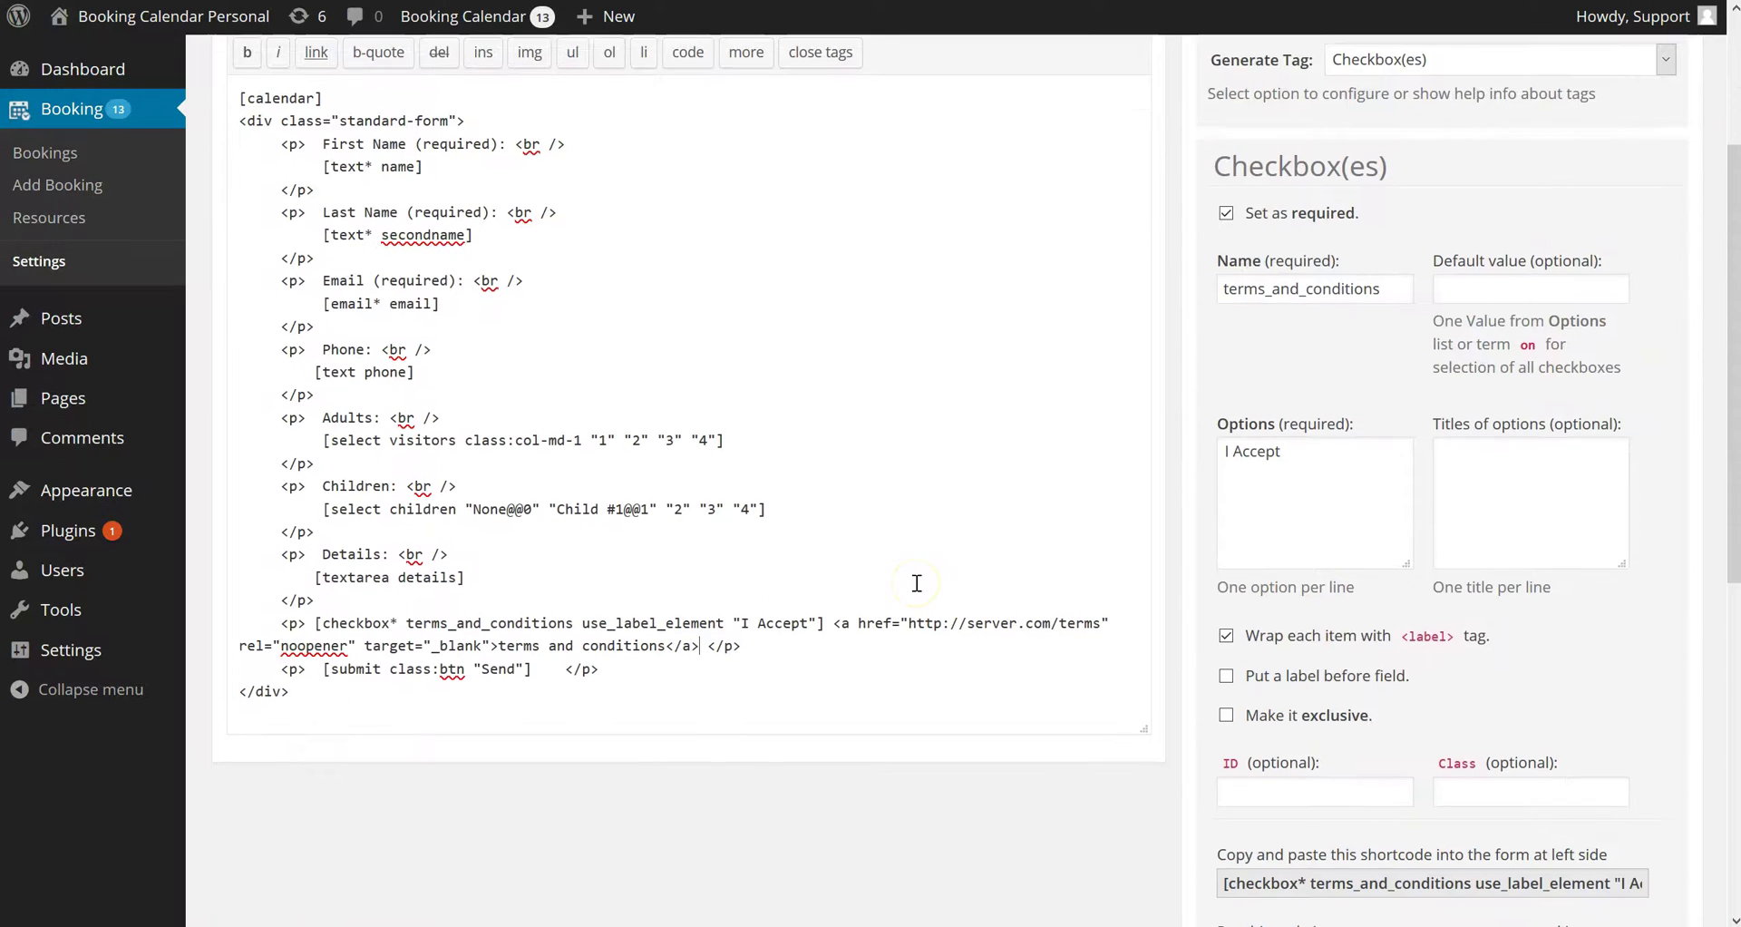
pyautogui.click(762, 648)
pyautogui.press('Return')
pyautogui.press('Up')
pyautogui.press('Up')
pyautogui.press('Return')
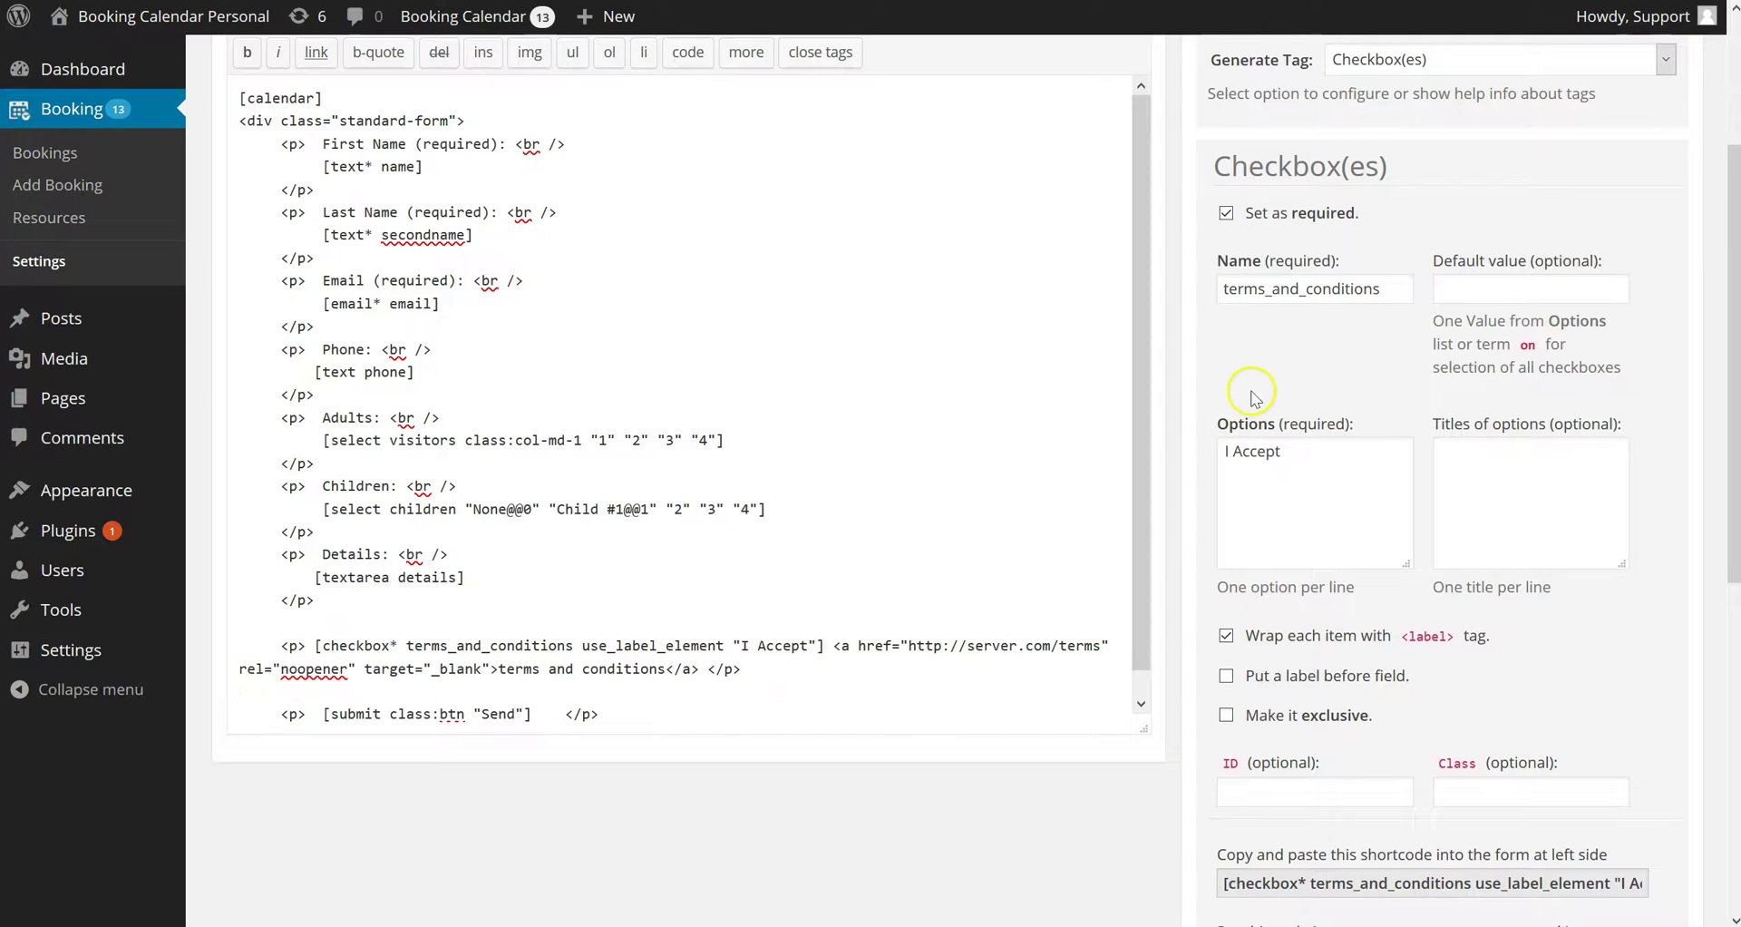
pyautogui.scroll(3, 1251, 392)
pyautogui.click(1654, 161)
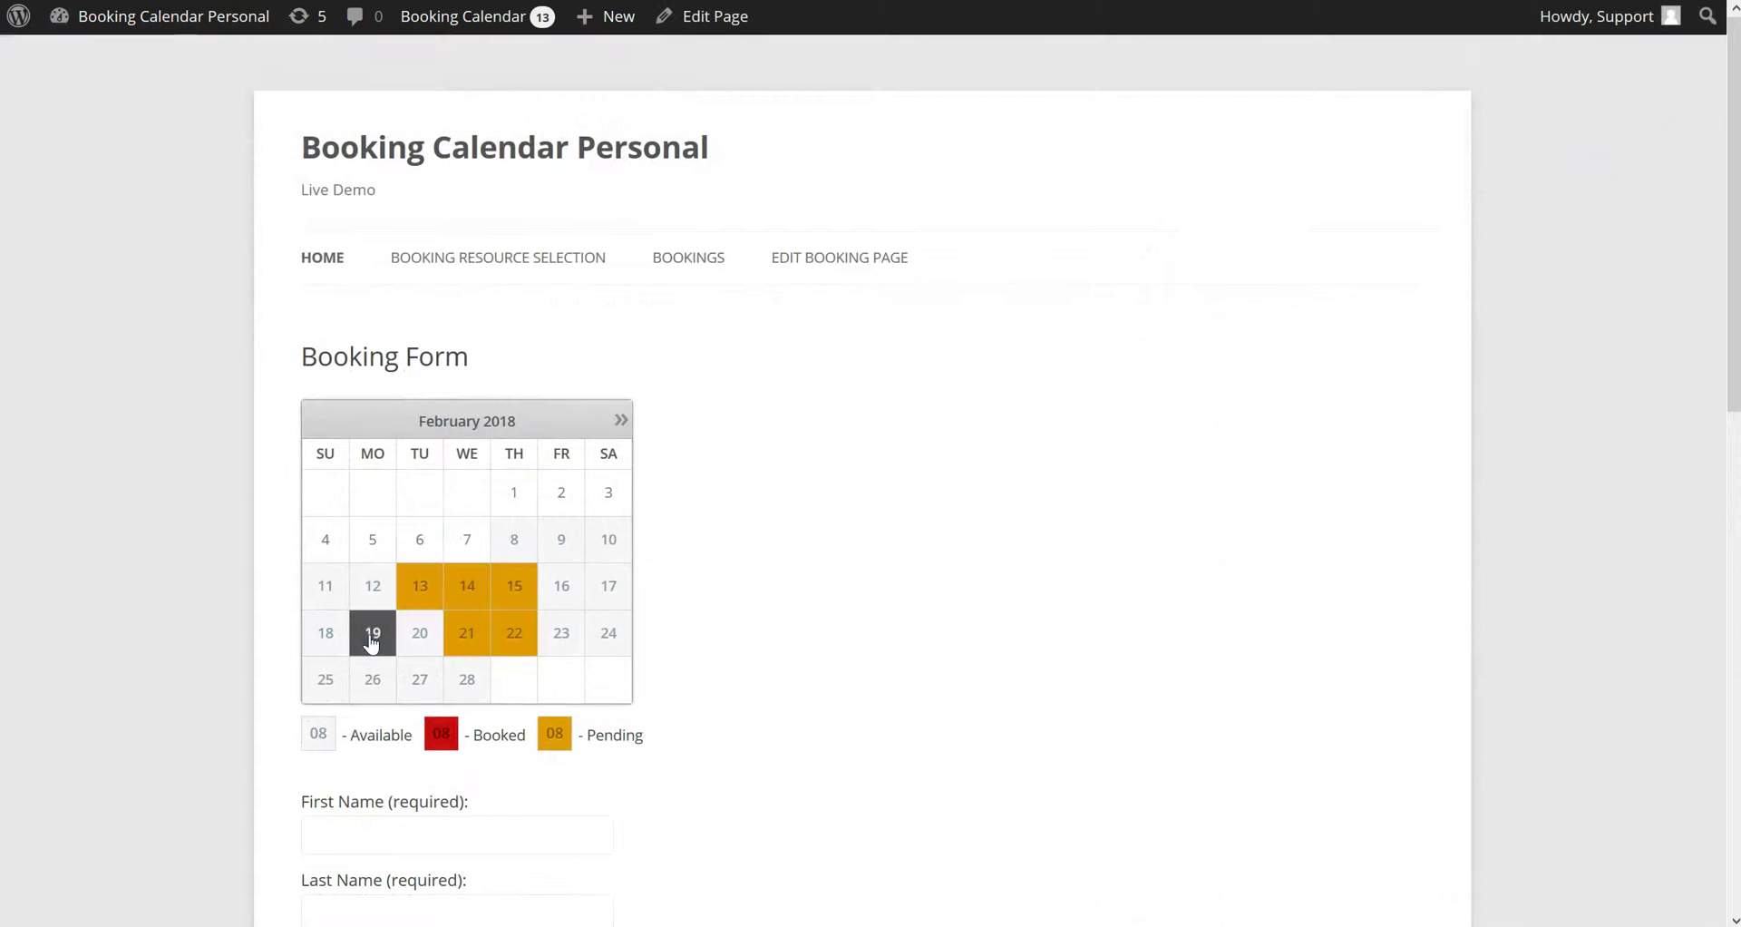
# Complete the front-end booking form and try sending it without accepting the terms
pyautogui.scroll(-10, 685, 746)
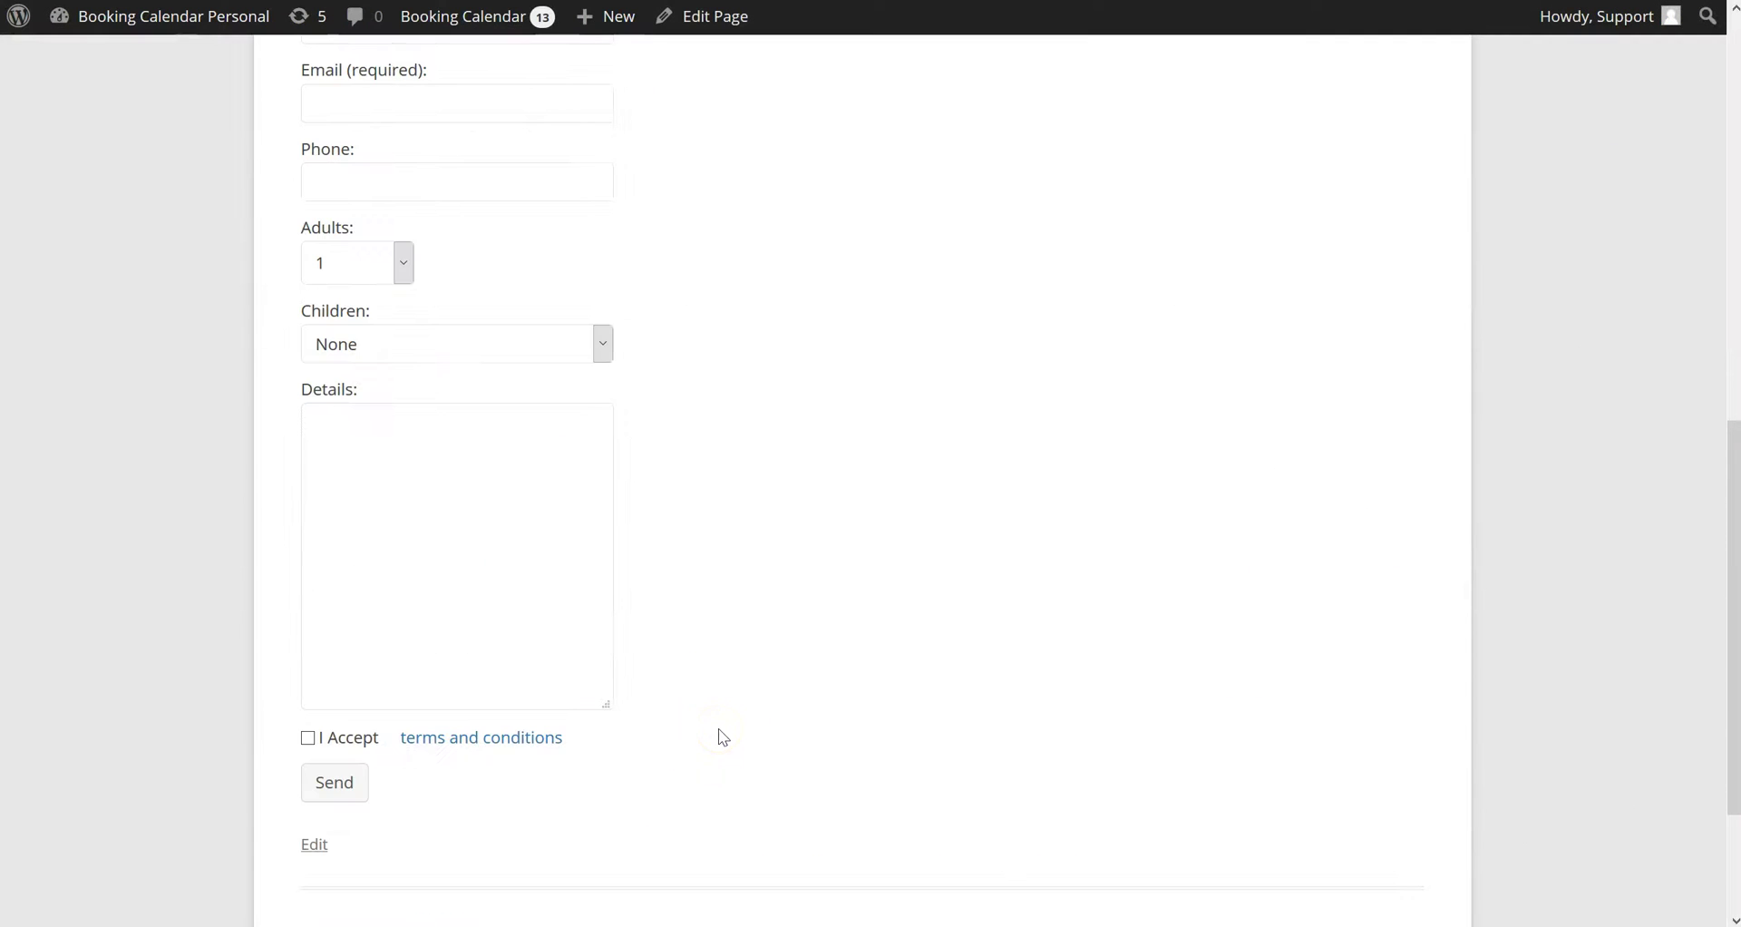
pyautogui.scroll(8, 720, 731)
pyautogui.click(456, 724)
pyautogui.write('Jo')
pyautogui.scroll(-7, 456, 724)
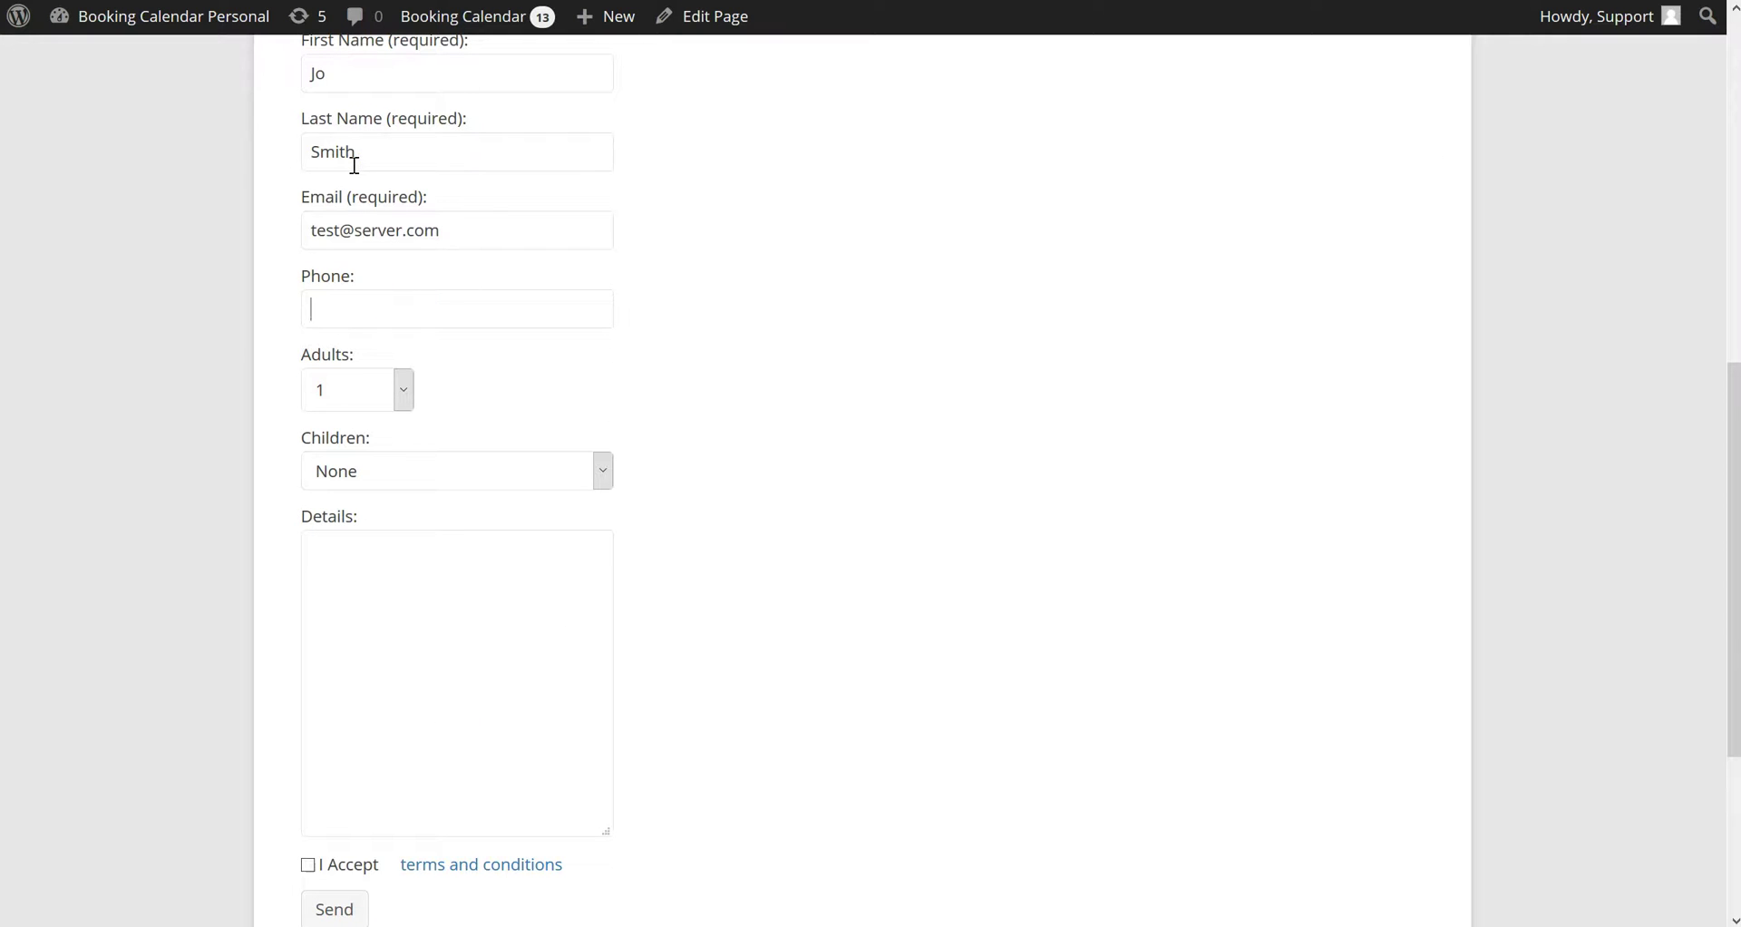
pyautogui.write('11 11')
pyautogui.scroll(-3, 389, 626)
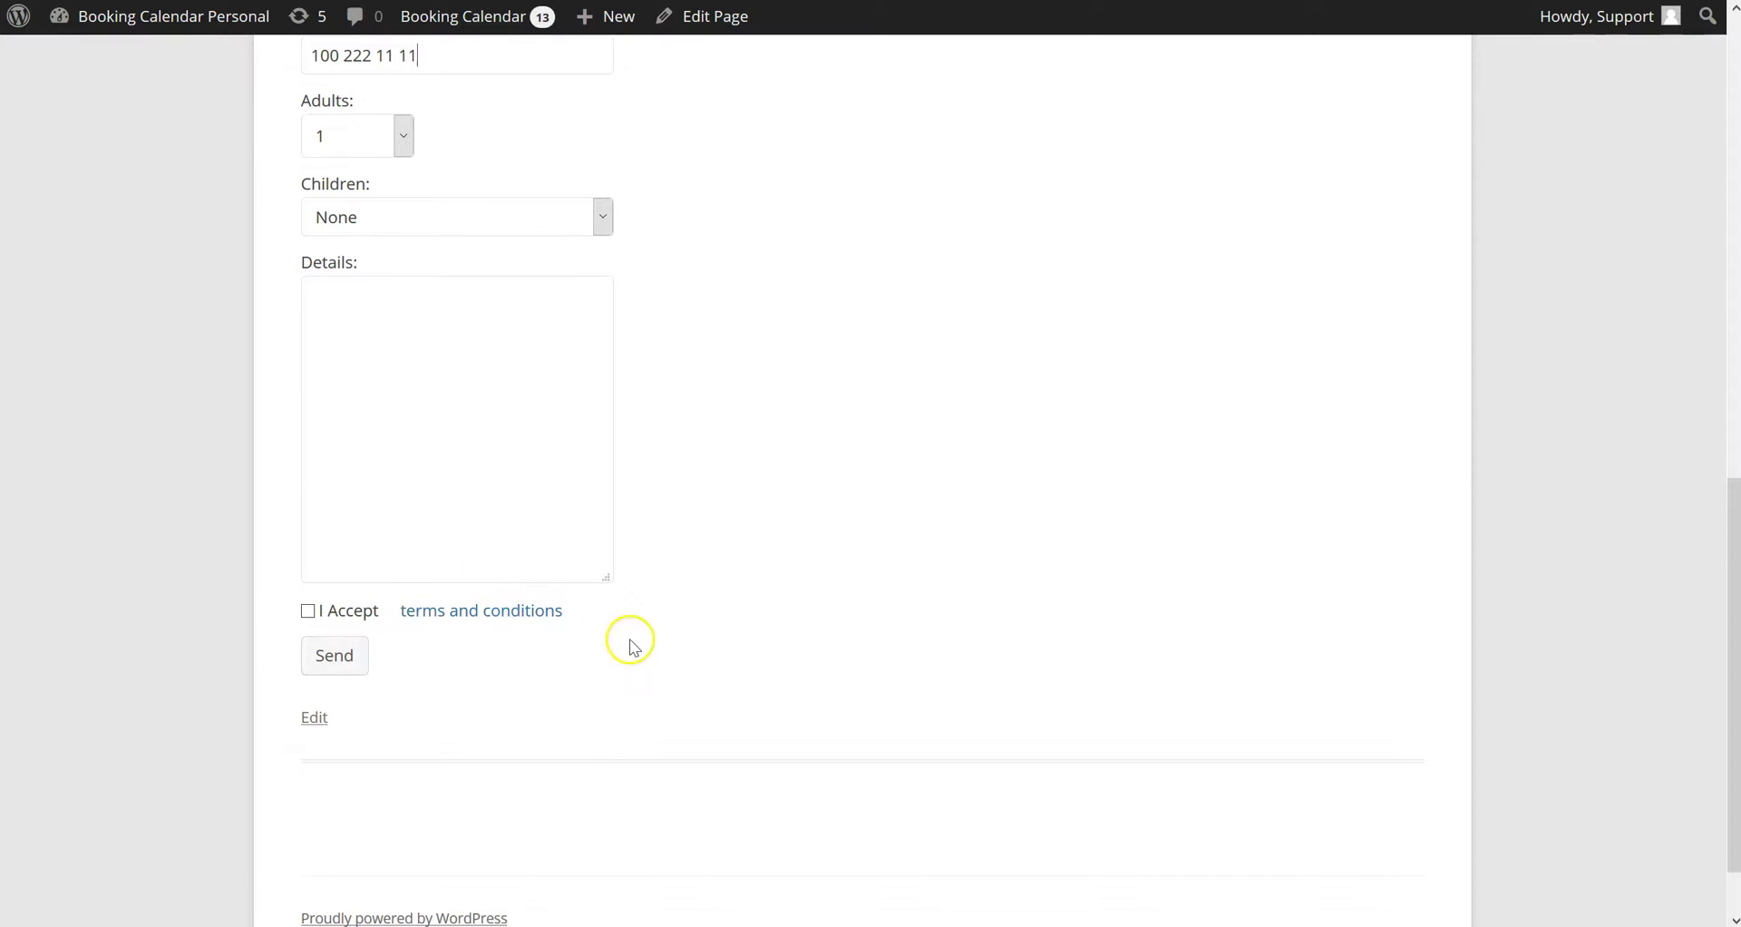
pyautogui.click(342, 669)
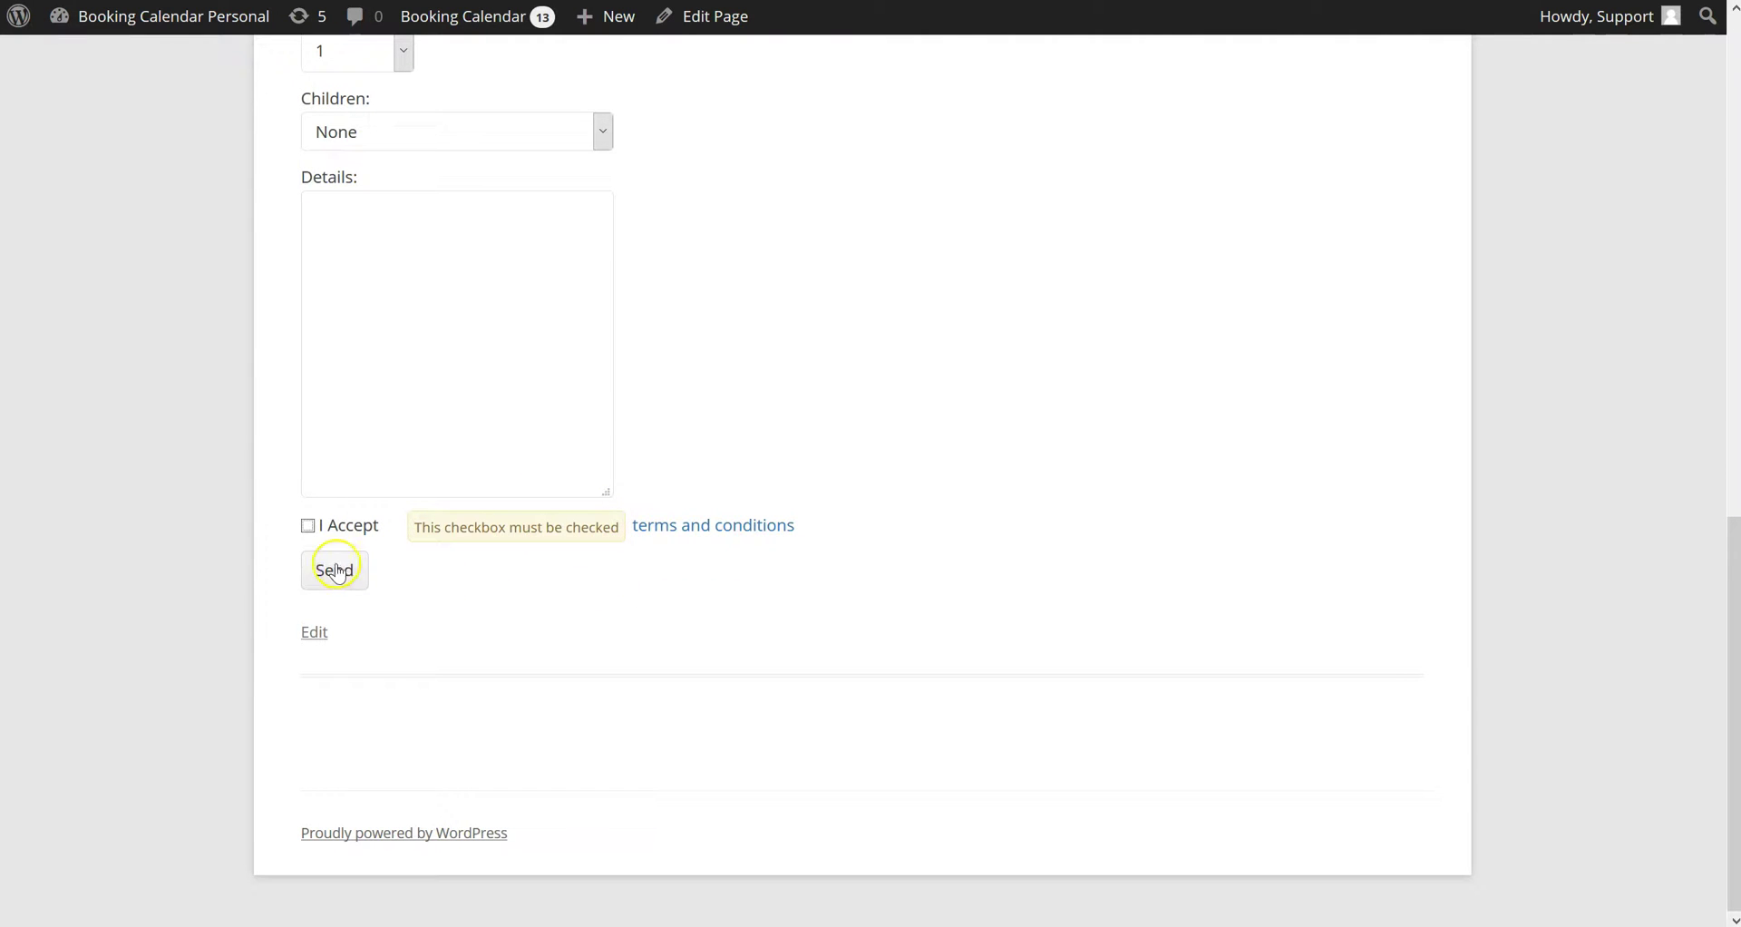
# Tick I Accept and send the booking successfully
pyautogui.click(308, 527)
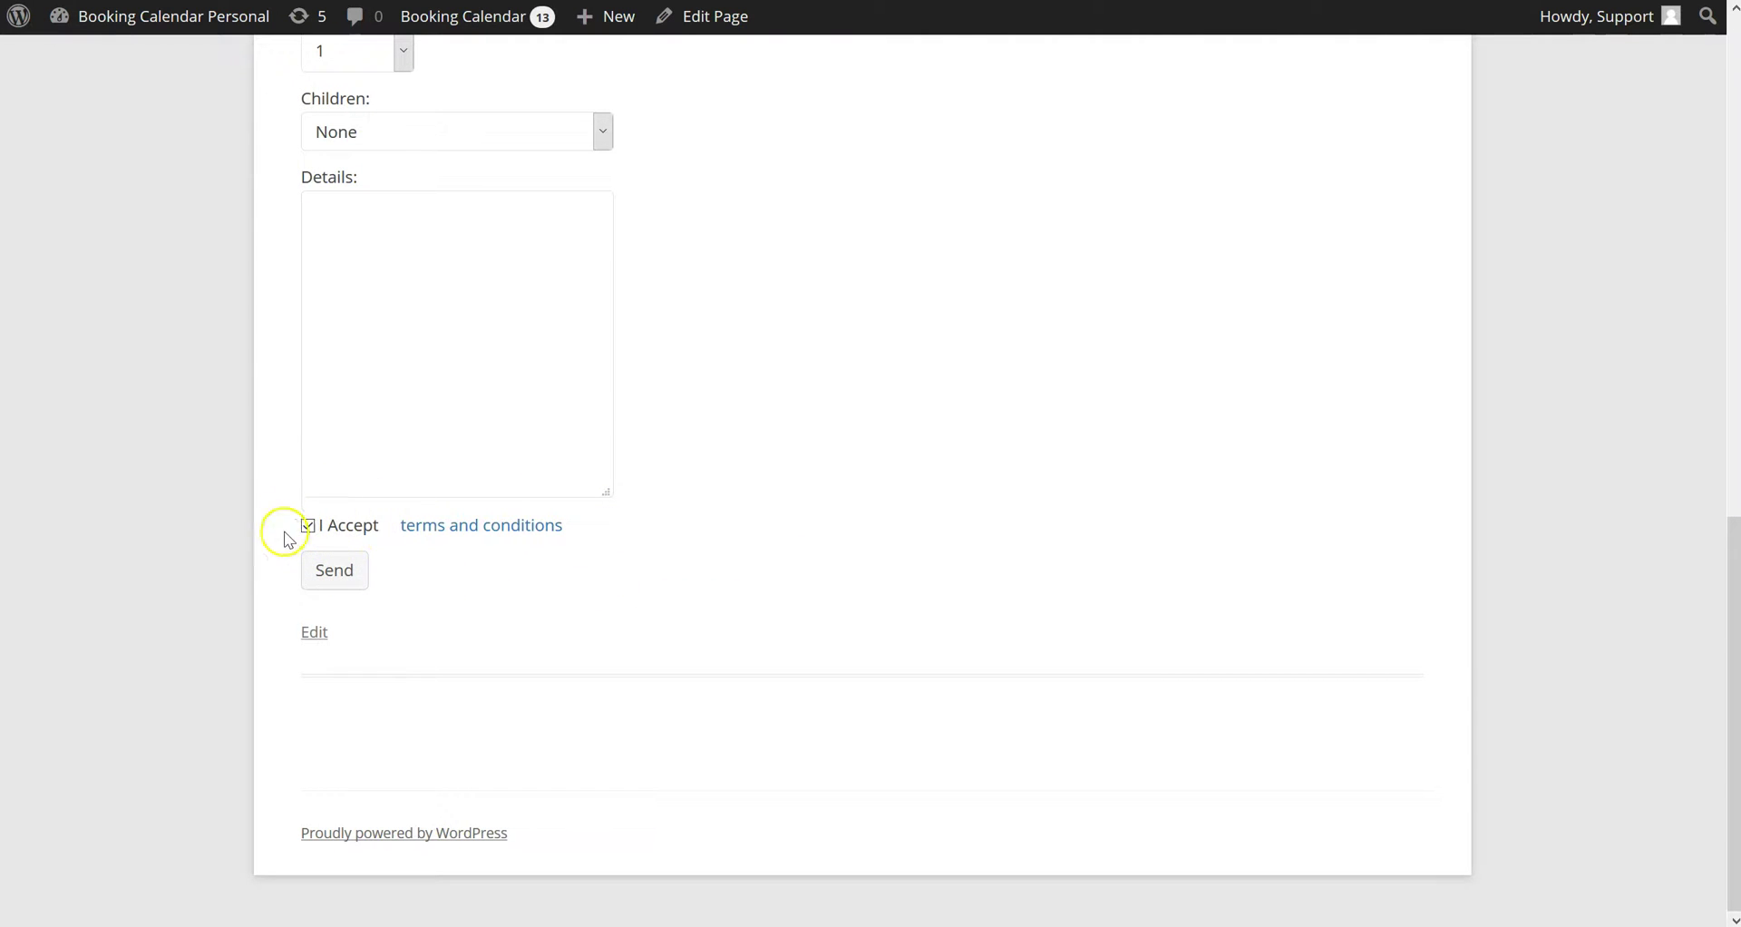
pyautogui.click(350, 573)
pyautogui.click(1081, 518)
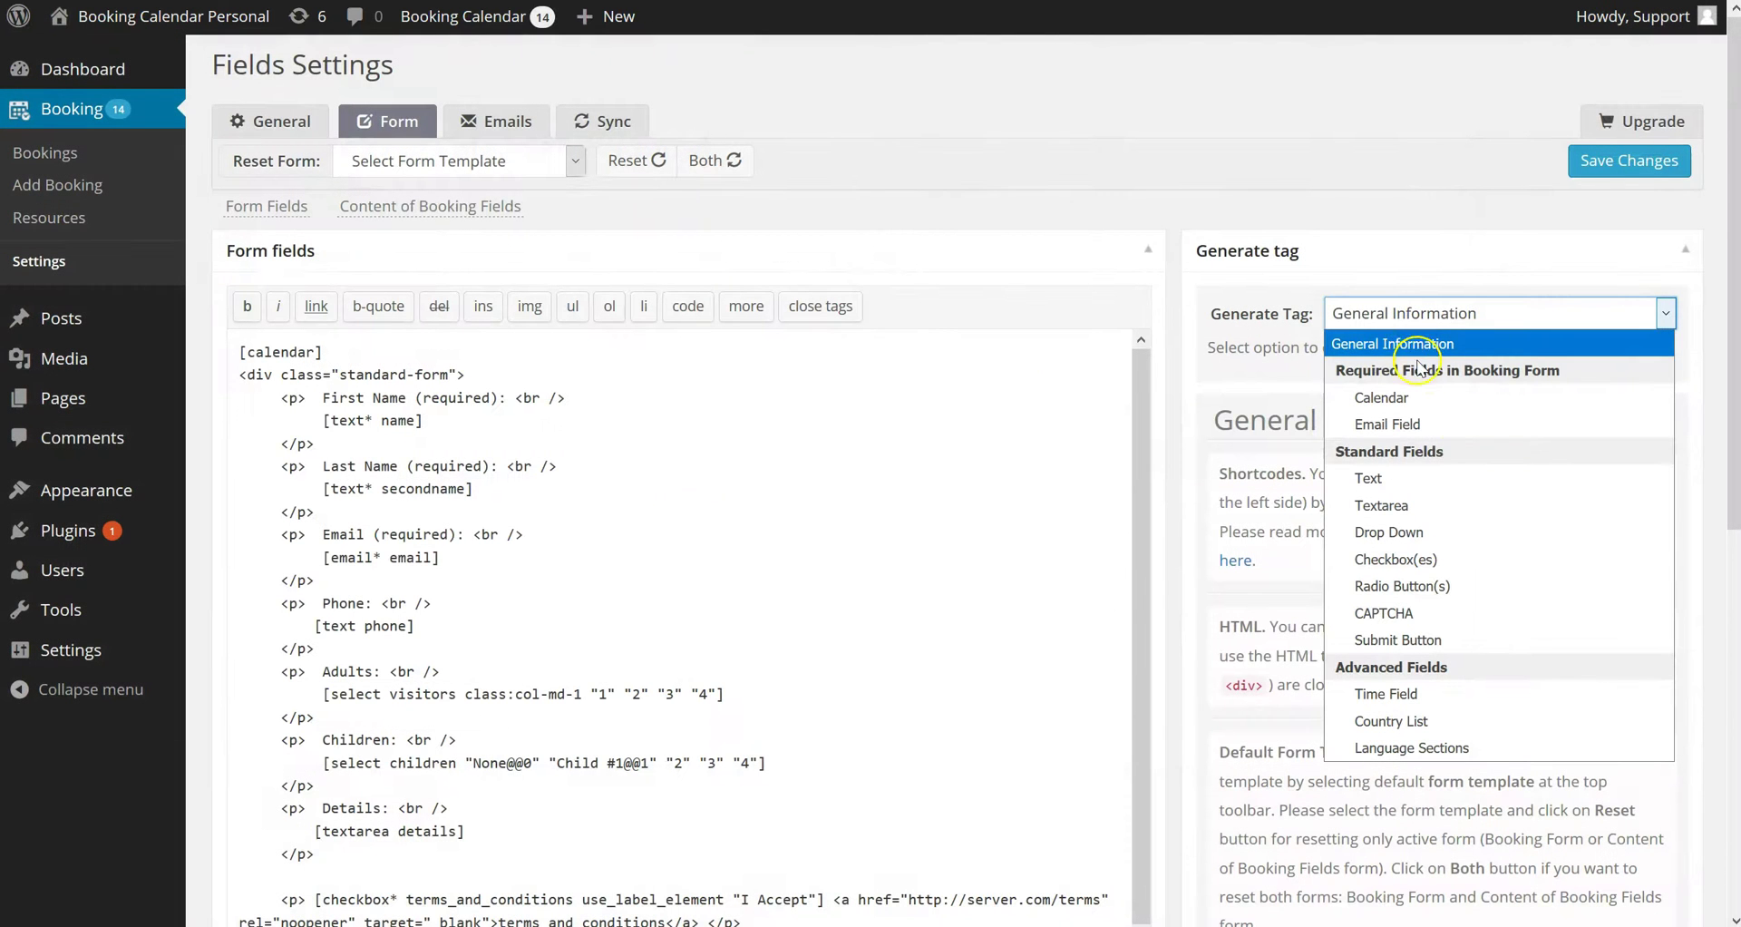
# Pick Radio Button(s) in Generate Tag to show its settings with default options 1–4
pyautogui.click(1488, 592)
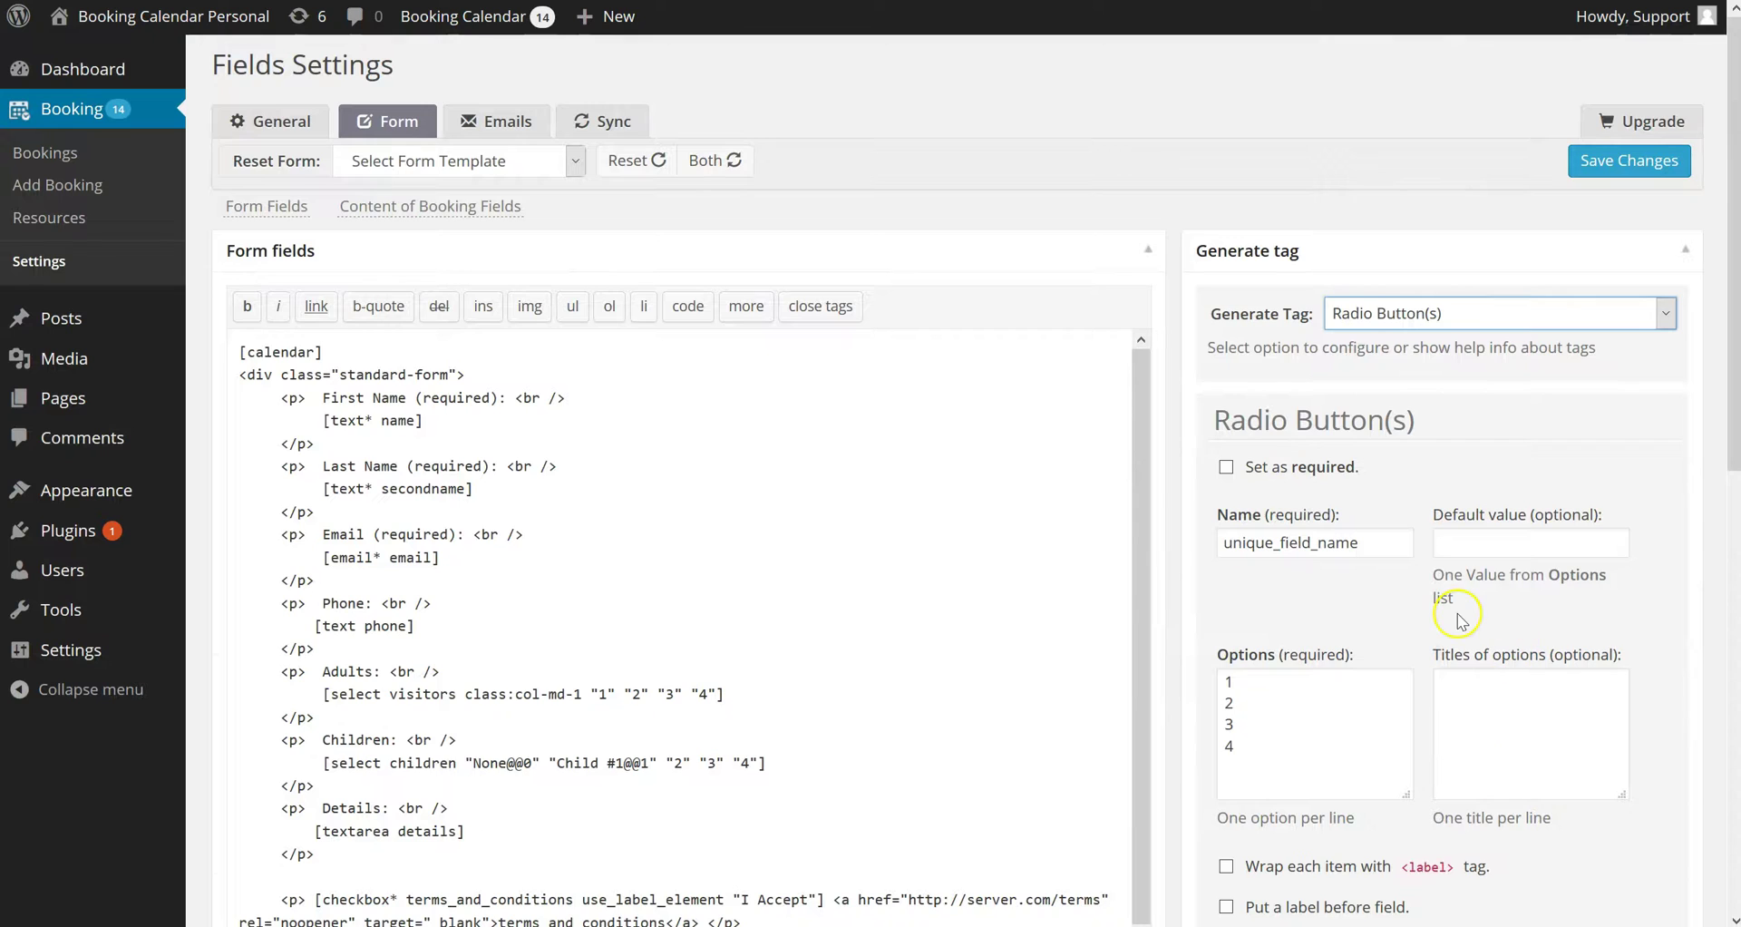
pyautogui.scroll(-7, 1446, 594)
pyautogui.scroll(7, 1459, 617)
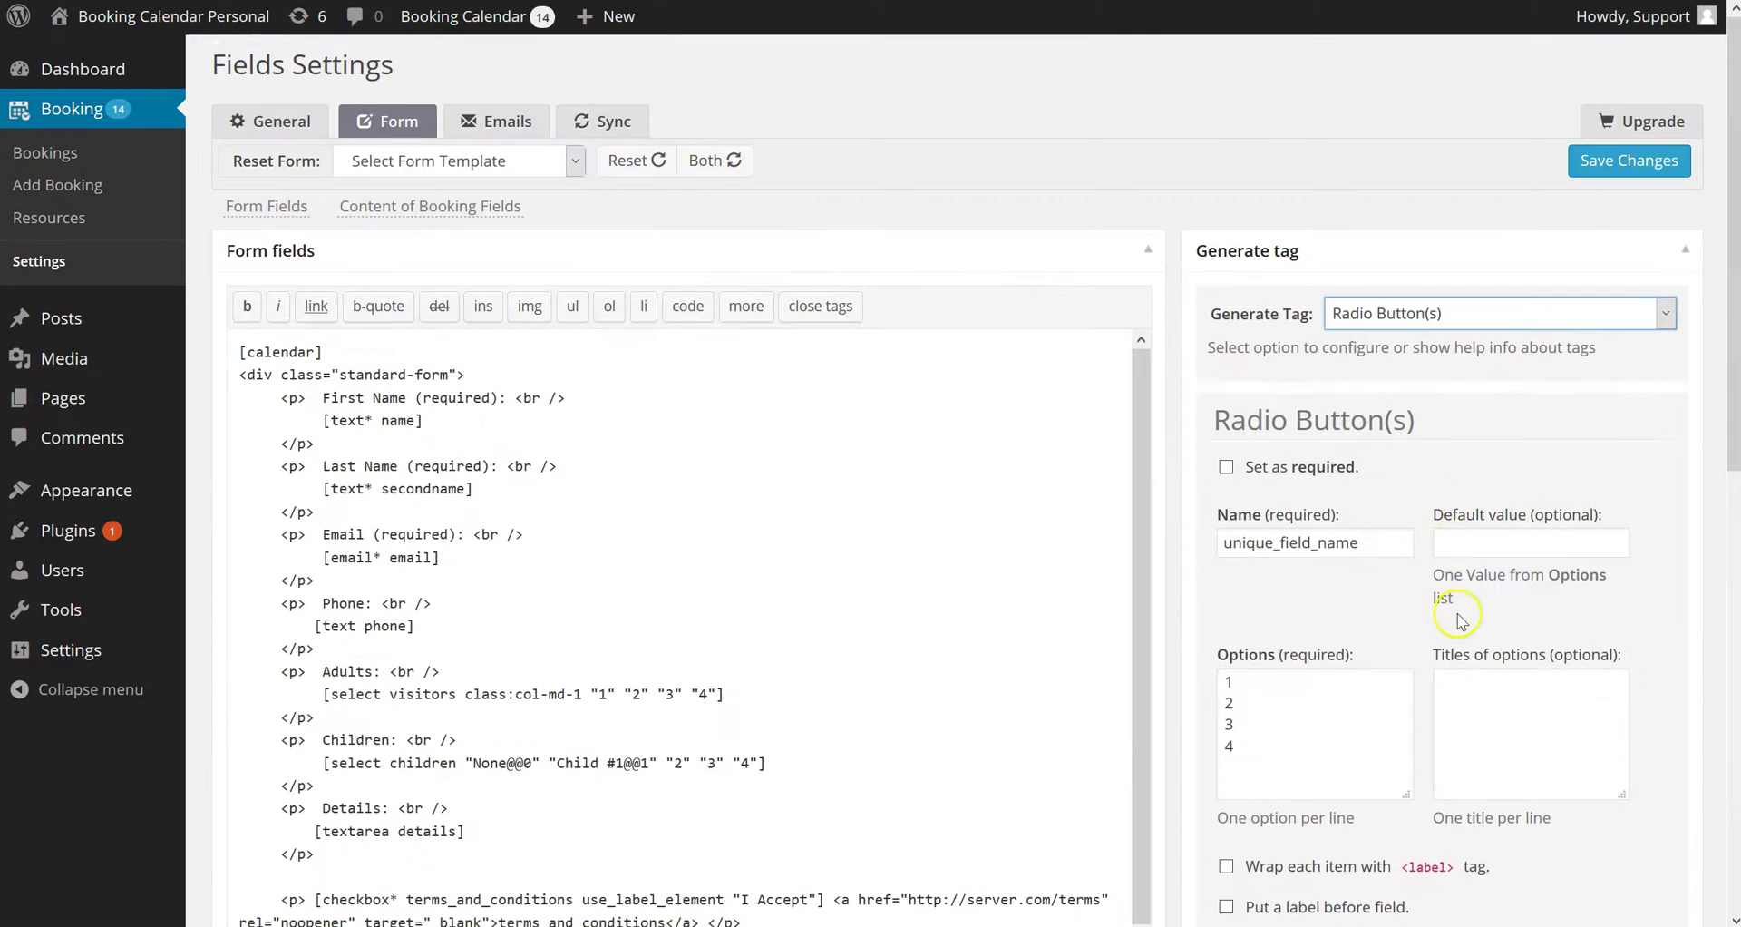